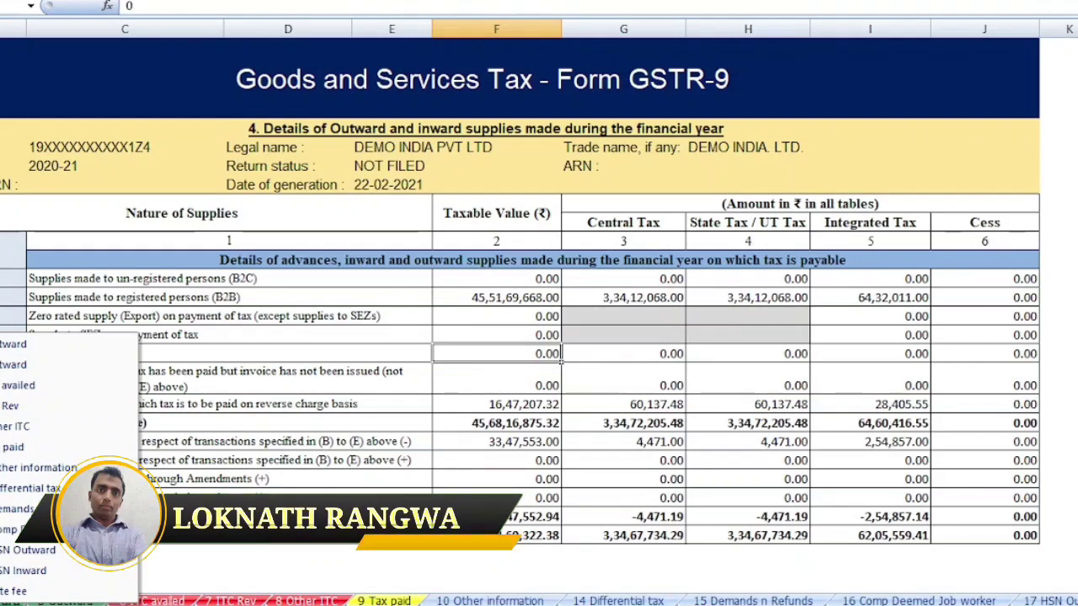
# Step: Review the GSTR-9 sheets from 9 Tax paid through 19 Late fee
pyautogui.click(560, 357)
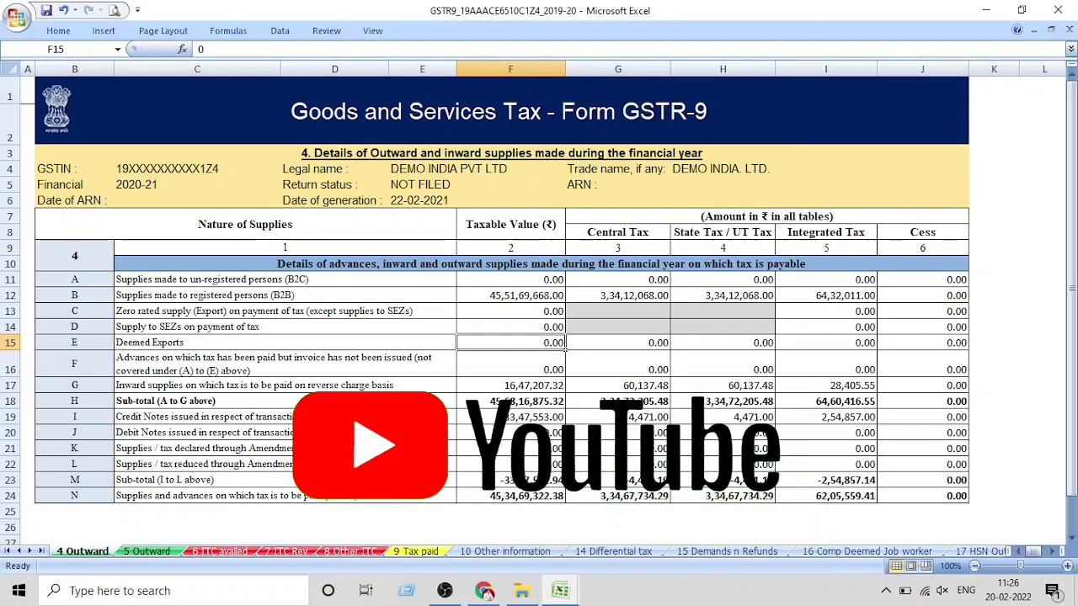
pyautogui.click(438, 551)
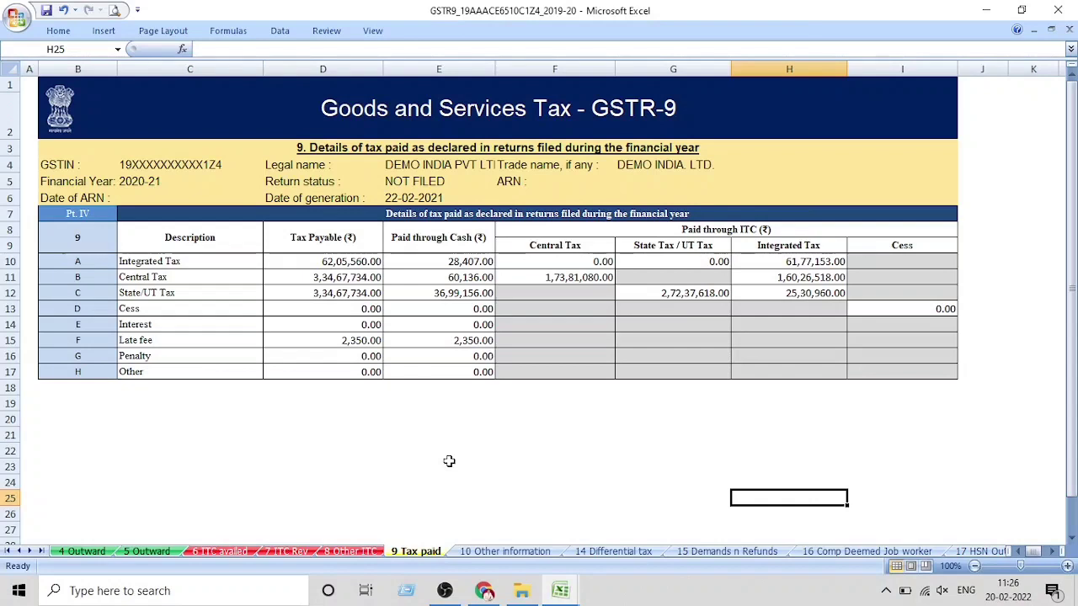
pyautogui.hotkey('ctrl', 'pagedown')
pyautogui.hotkey('ctrl', 'pagedown')
pyautogui.hotkey('ctrl', 'pagedown')
pyautogui.hotkey('ctrl', 'pagedown')
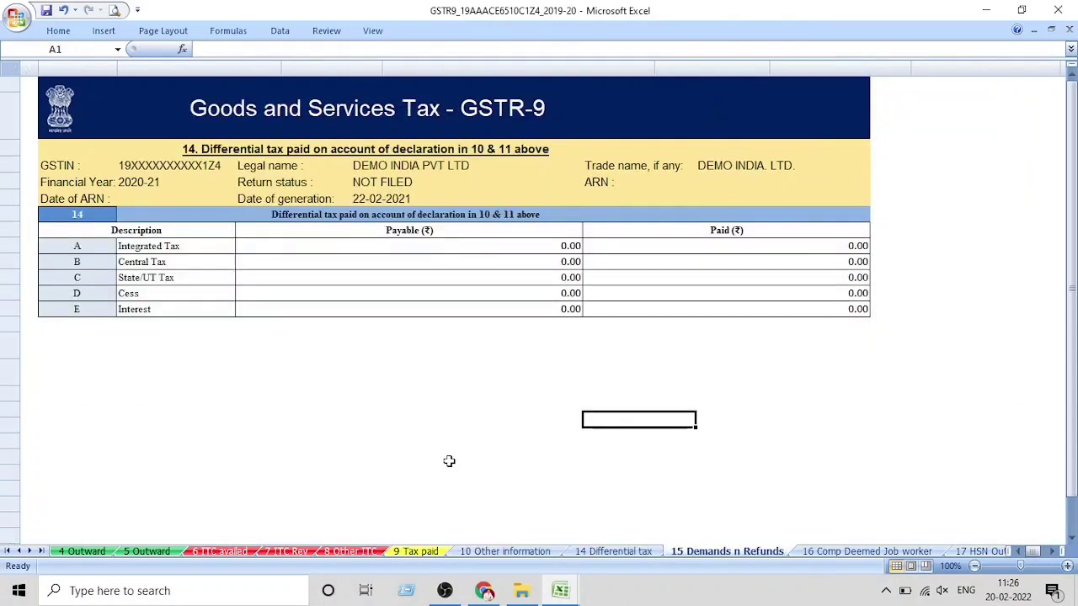
pyautogui.hotkey('ctrl', 'pagedown')
pyautogui.hotkey('ctrl', 'pagedown')
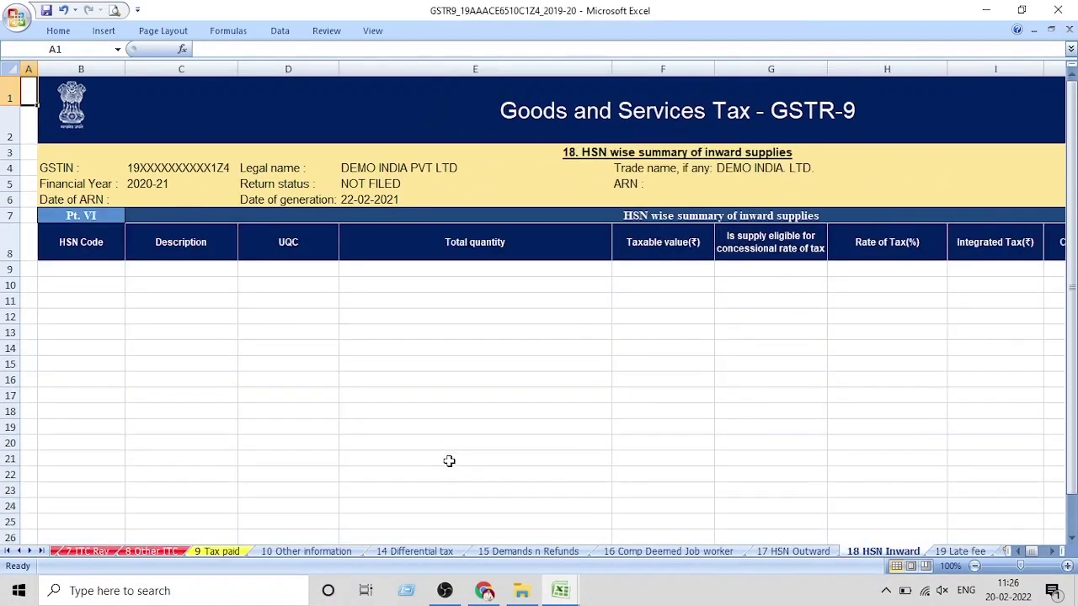
pyautogui.hotkey('ctrl', 'pagedown')
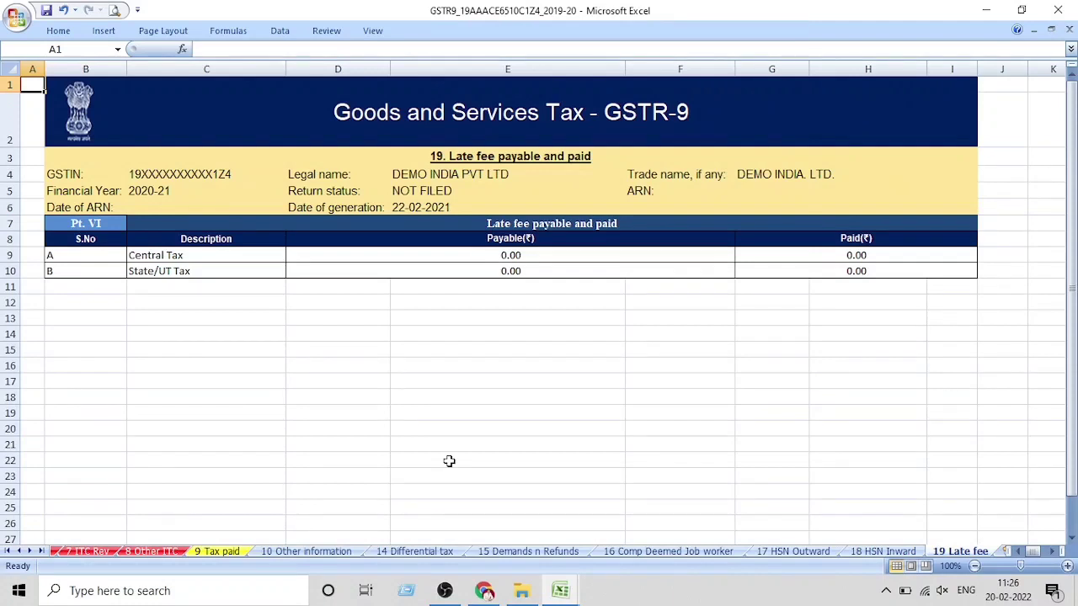
# Step: Go back through the preceding GSTR-9 sheets to the 4 Outward sheet
pyautogui.hotkey('ctrl', 'pageup')
pyautogui.hotkey('ctrl', 'pageup')
pyautogui.hotkey('ctrl', 'pageup')
pyautogui.hotkey('ctrl', 'pageup')
pyautogui.hotkey('ctrl', 'pageup')
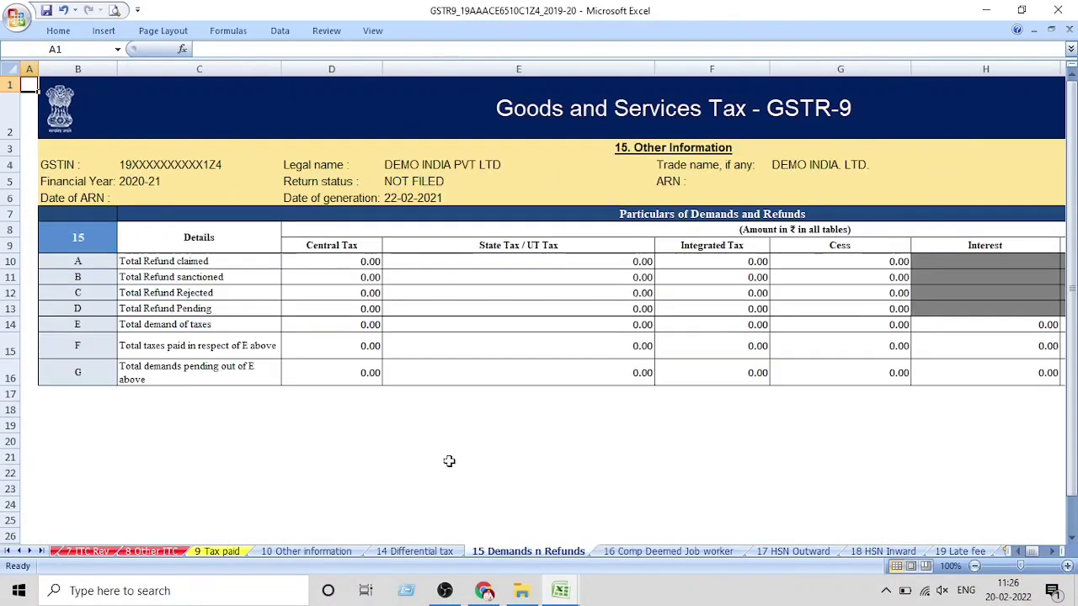
pyautogui.hotkey('ctrl', 'pageup')
pyautogui.hotkey('ctrl', 'pageup')
pyautogui.hotkey('ctrl', 'pageup')
pyautogui.hotkey('ctrl', 'pageup')
pyautogui.hotkey('ctrl', 'pageup')
pyautogui.hotkey('ctrl', 'pageup')
pyautogui.hotkey('ctrl', 'pageup')
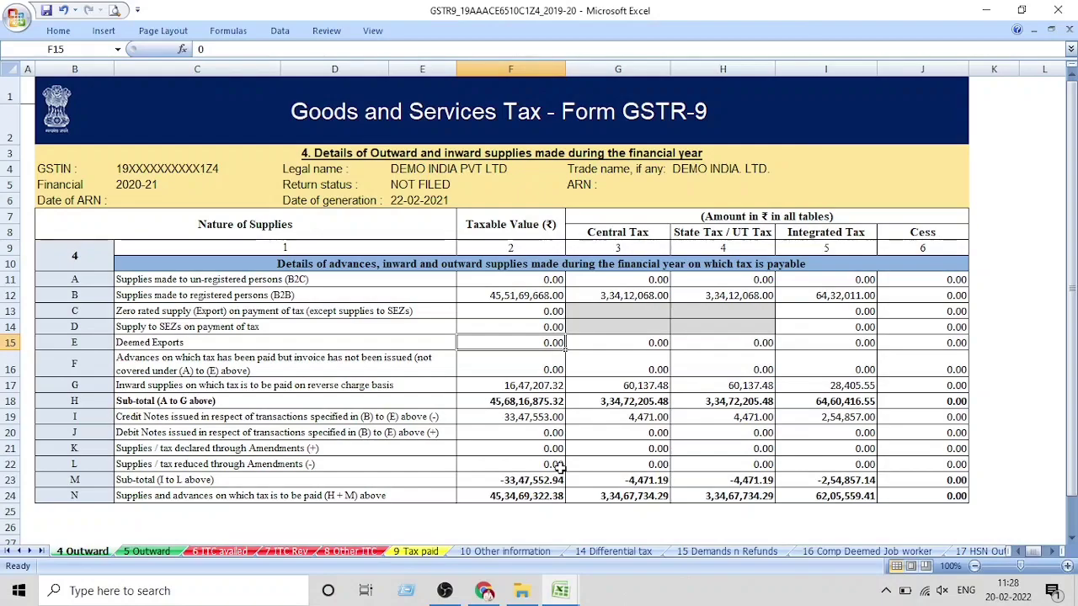
# Step: Switch to the Outward_&_Inward_Supply_Register_EMT_FY-19-20 workbook
pyautogui.moveTo(559, 590)
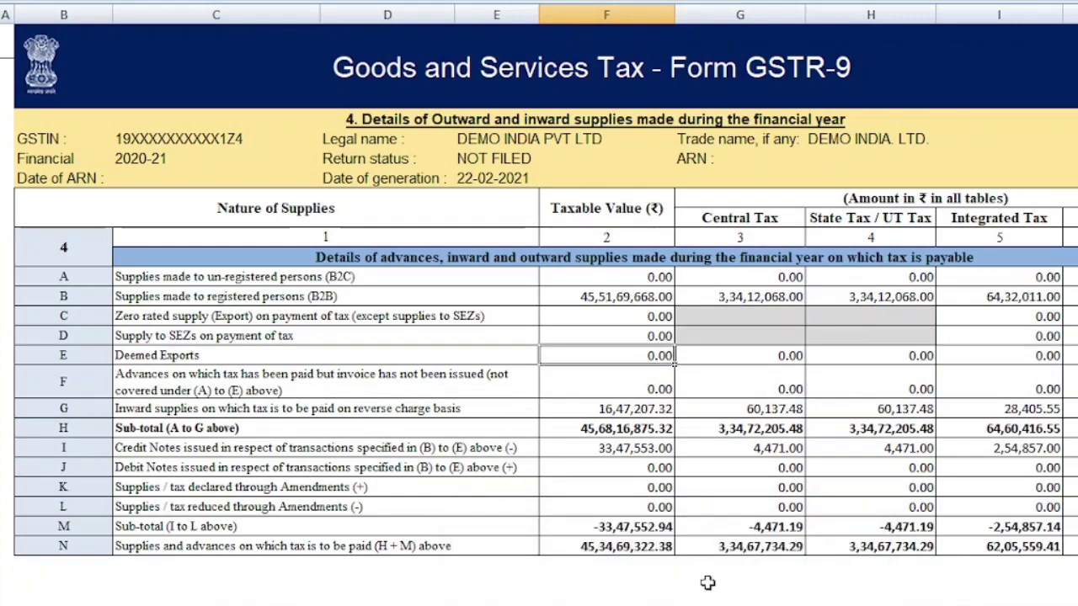
pyautogui.moveTo(674, 602)
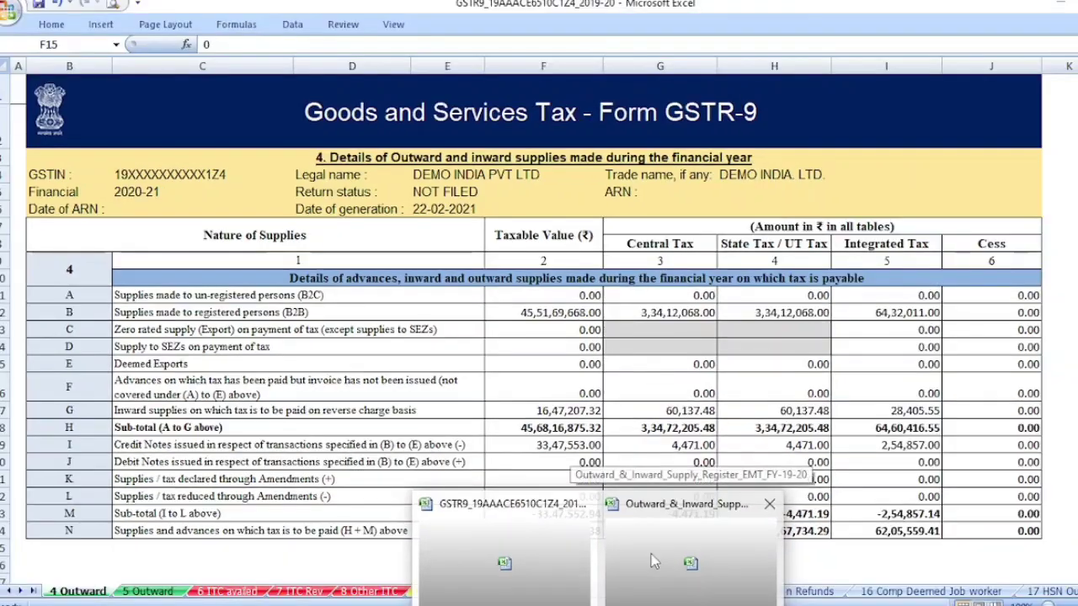
pyautogui.click(732, 581)
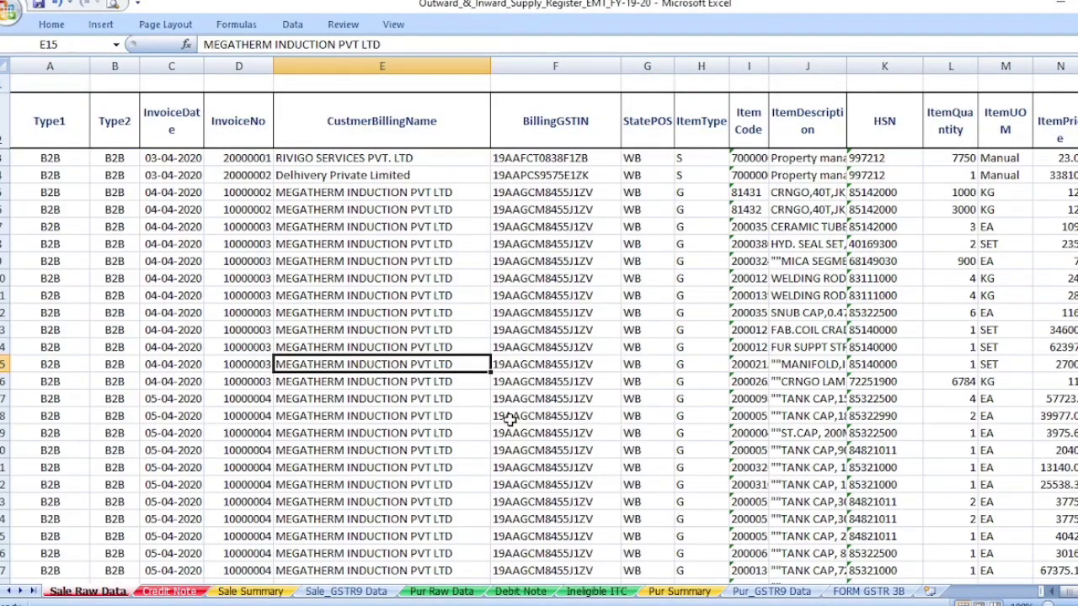
# Step: Examine the invoice records in Sale Raw Data, focusing on the Type1 column header and its entries
pyautogui.click(350, 277)
pyautogui.click(340, 210)
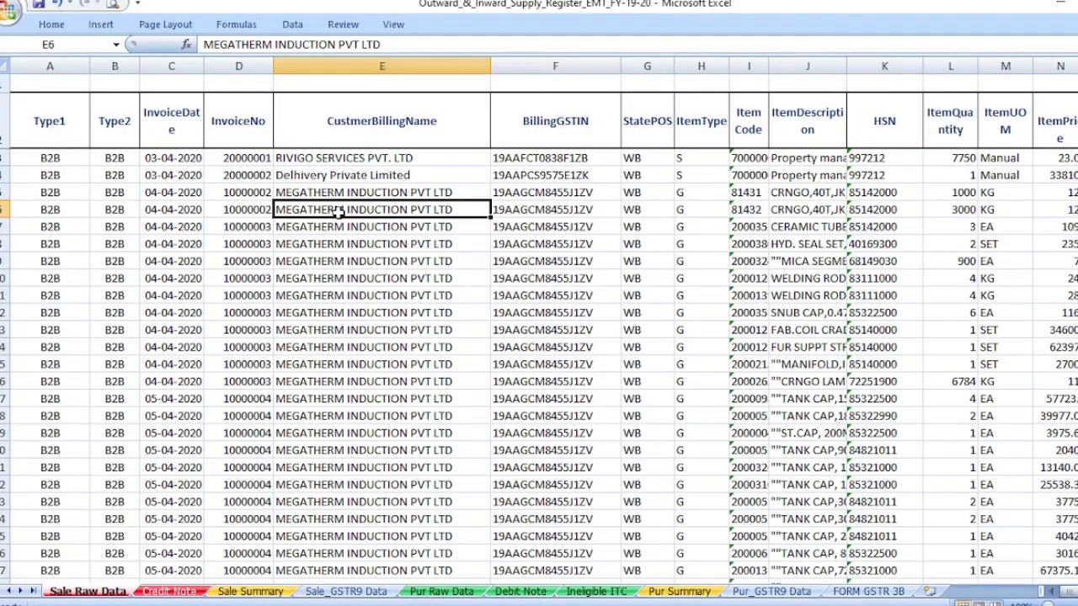
pyautogui.press('Left')
pyautogui.press('Left')
pyautogui.press('Left')
pyautogui.press('Left')
pyautogui.press('Up')
pyautogui.press('Up')
pyautogui.press('Up')
pyautogui.press('Up')
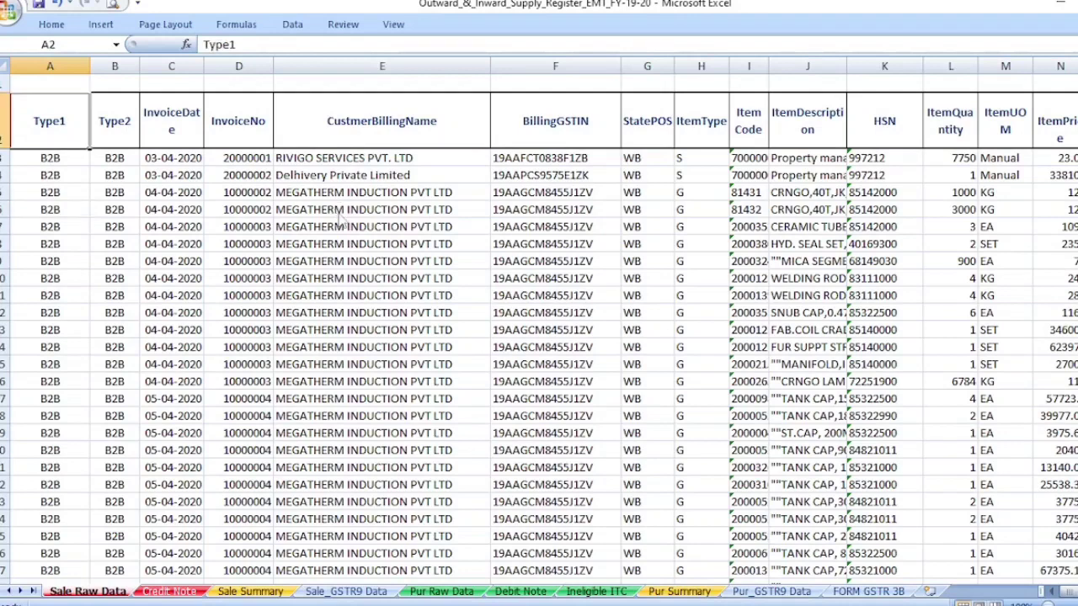
pyautogui.press('Down')
pyautogui.press('Down')
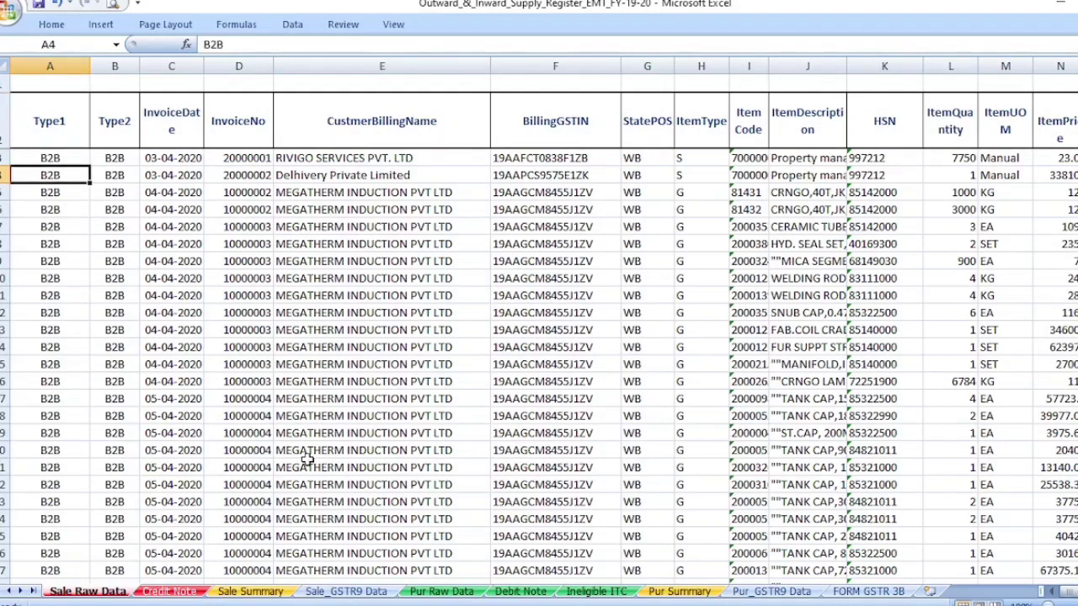
# Step: View the Pur Summary and Pur Raw Data sheets, and return to Sale Raw Data
pyautogui.click(675, 592)
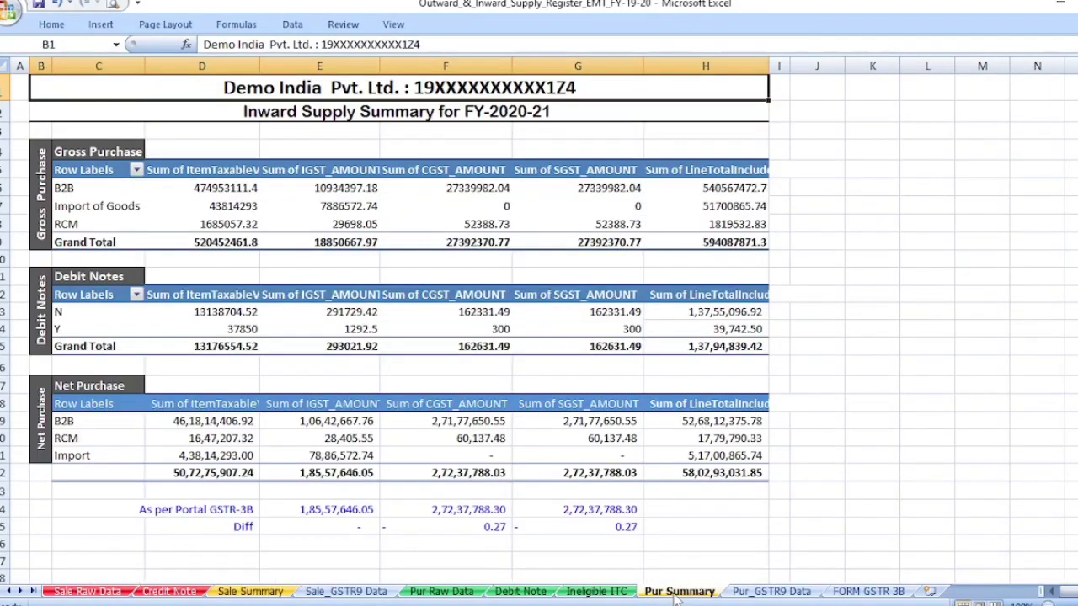
pyautogui.click(441, 591)
pyautogui.click(78, 592)
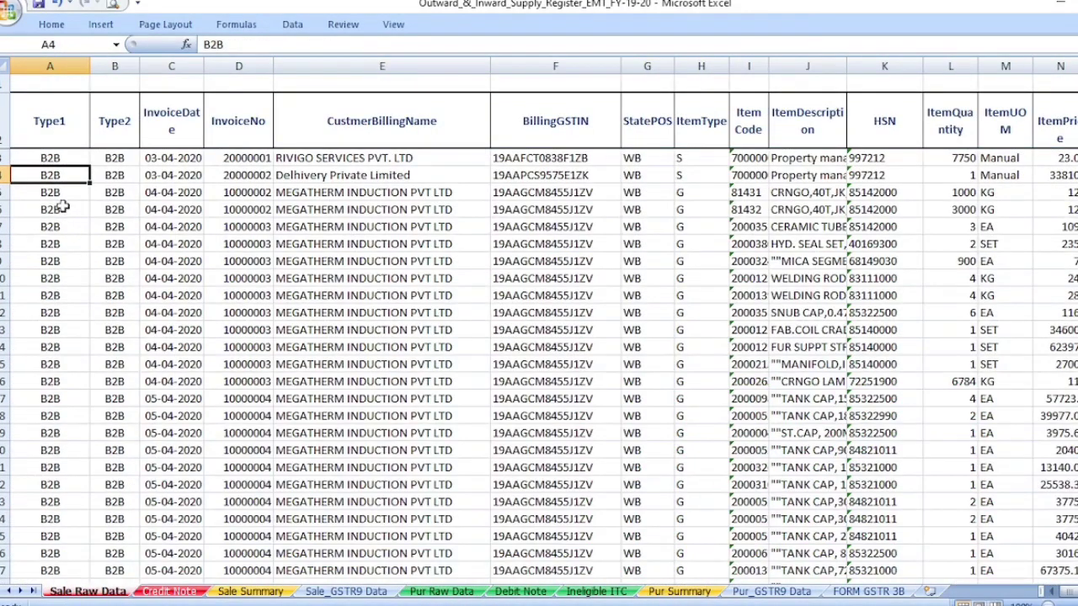
# Step: Fill the Type1 header cell A2 of Sale Raw Data with yellow and save the workbook
pyautogui.click(48, 121)
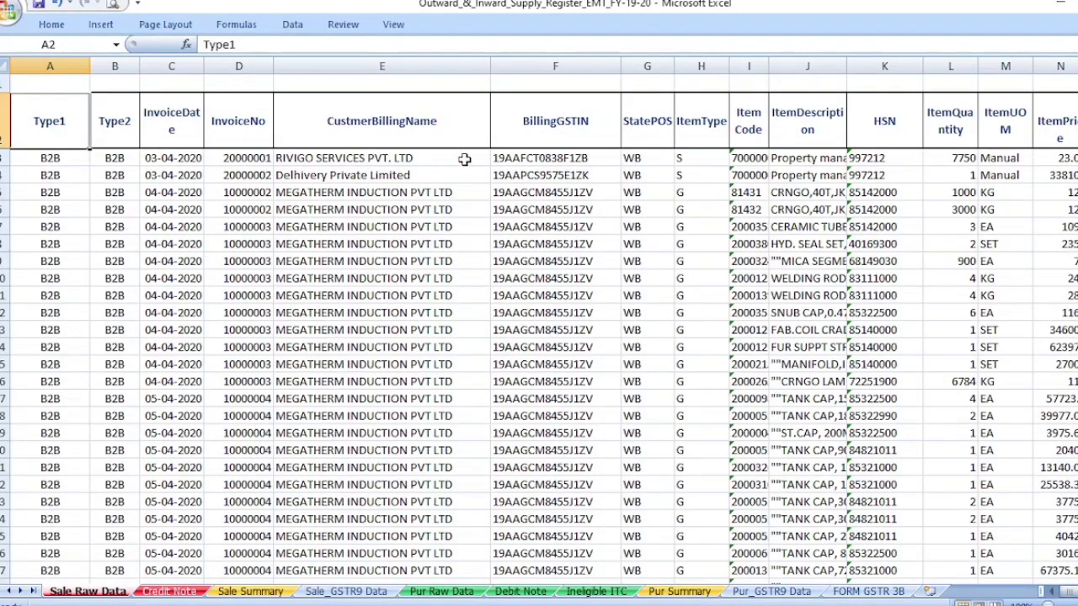
pyautogui.press('Right')
pyautogui.press('Right')
pyautogui.press('Home')
pyautogui.click(51, 24)
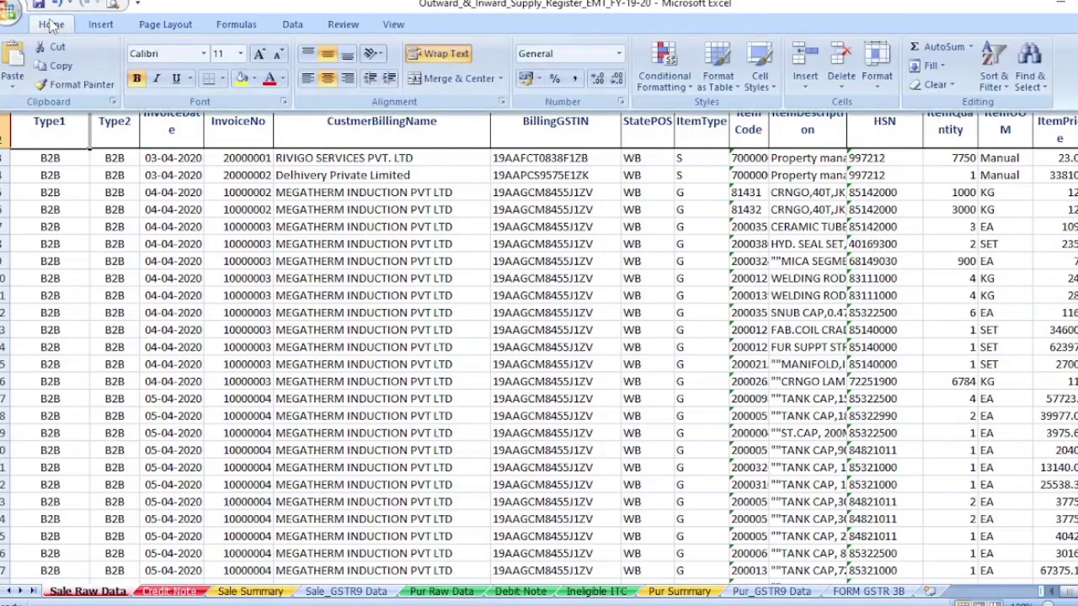
pyautogui.click(241, 79)
pyautogui.click(210, 196)
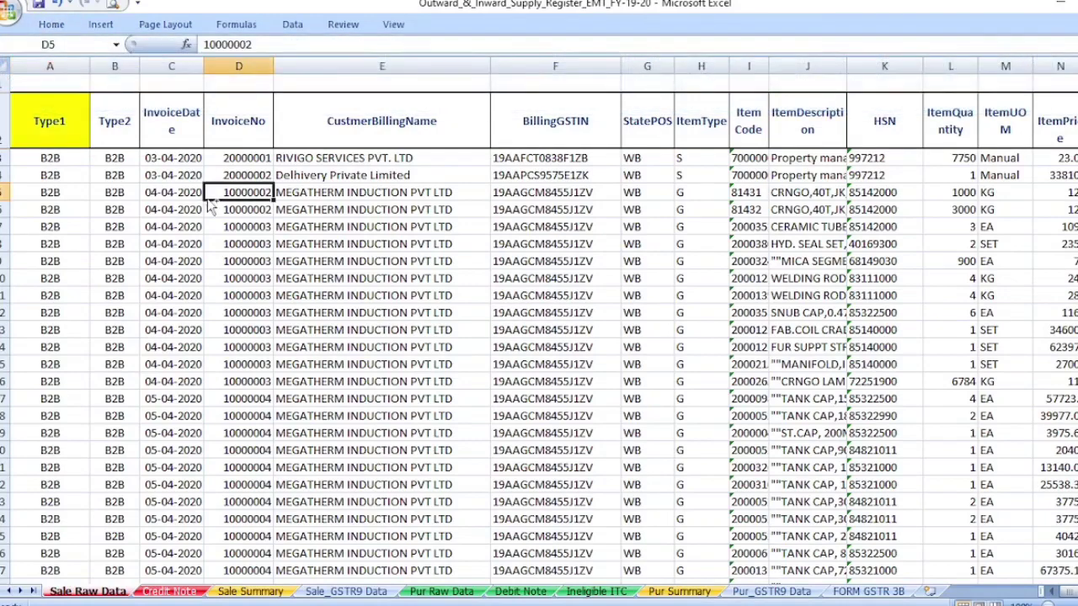
pyautogui.hotkey('ctrl', 's')
# Step: Turn on filters for the Sale Raw Data header row and view the supply types listed under Type1
pyautogui.click(57, 129)
pyautogui.hotkey('ctrl', 'shift', 'l')
pyautogui.hotkey('alt', 'Down')
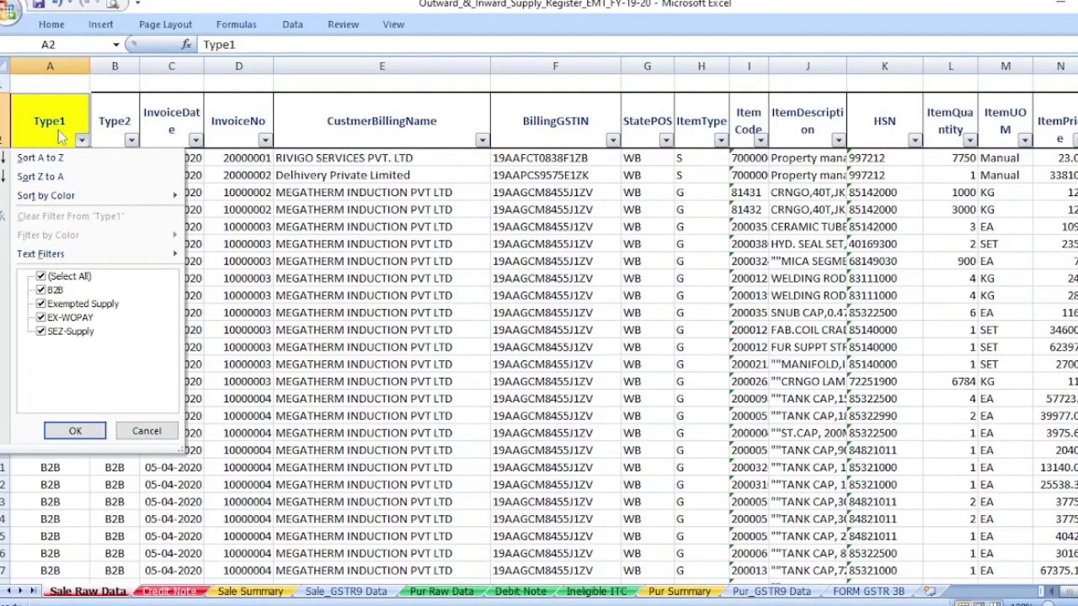
pyautogui.click(57, 127)
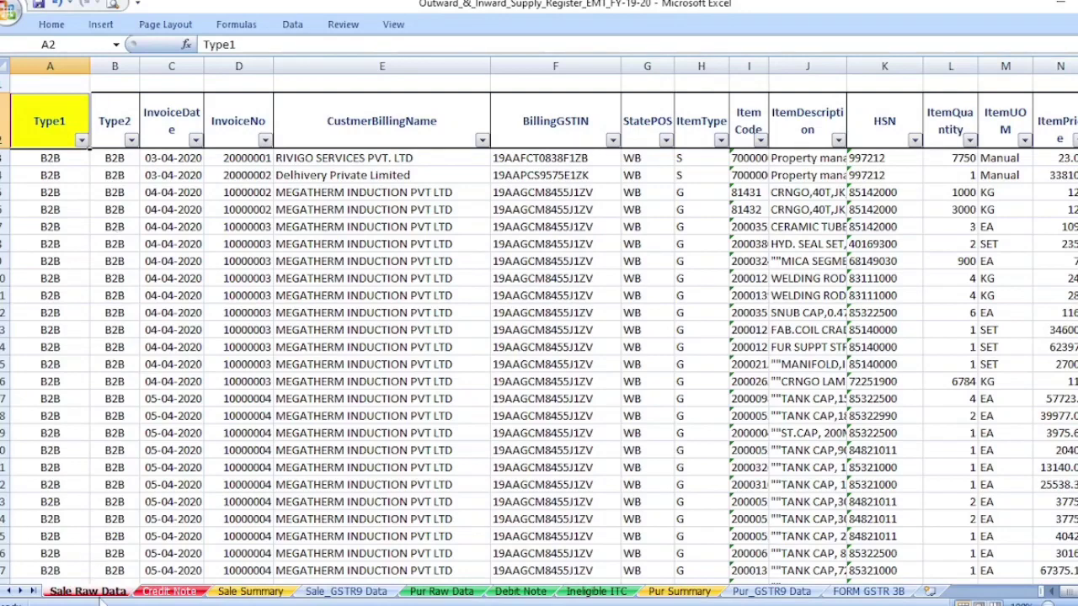
# Step: Compare the Pur Raw Data and Sale Raw Data sheets, and open the Sale Summary sheet
pyautogui.click(459, 594)
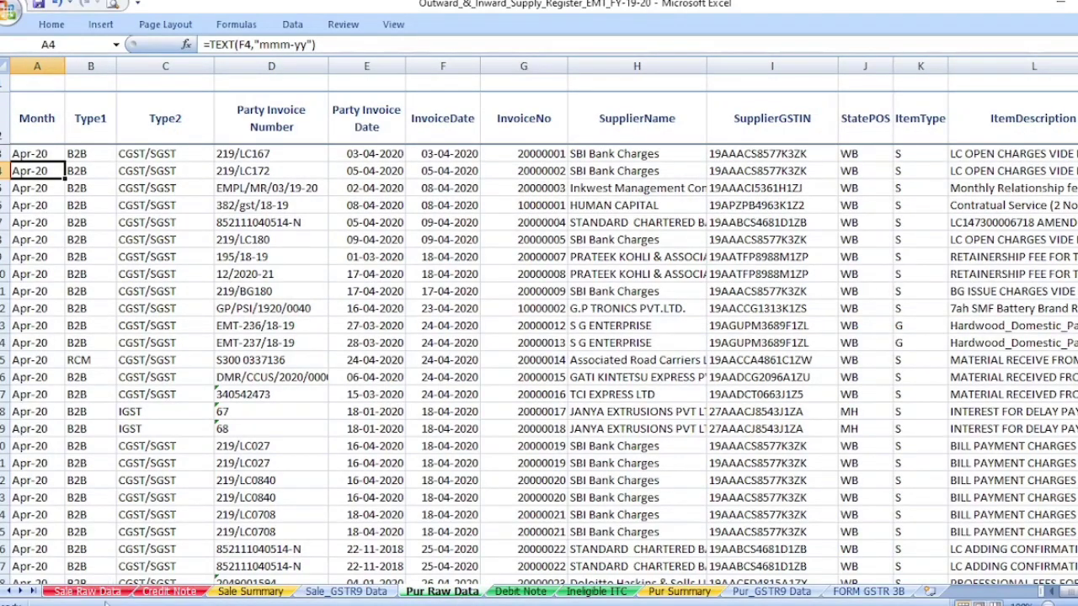
pyautogui.click(99, 592)
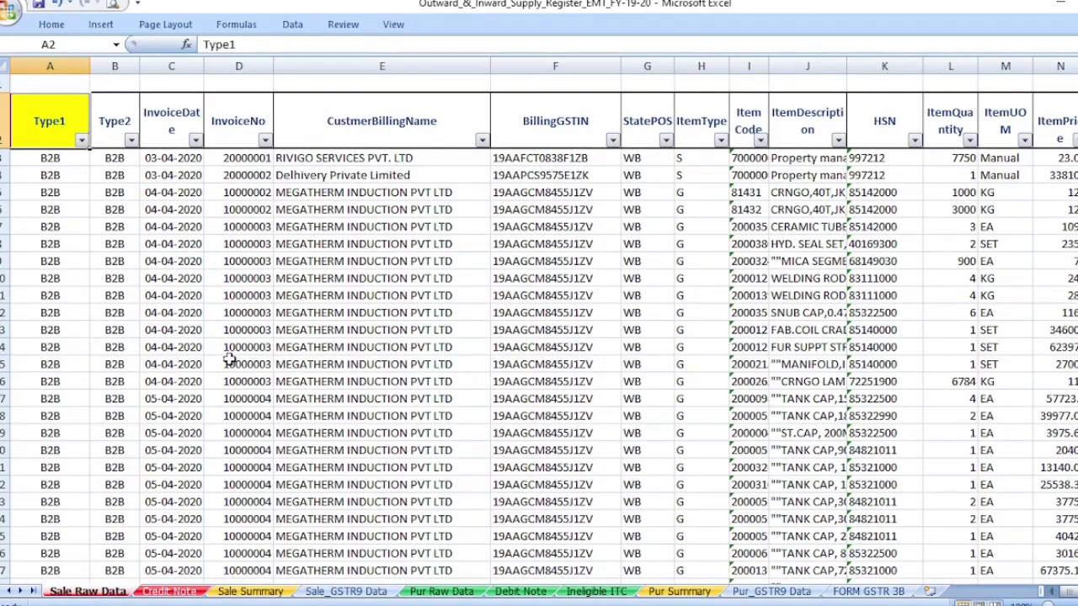
pyautogui.click(187, 598)
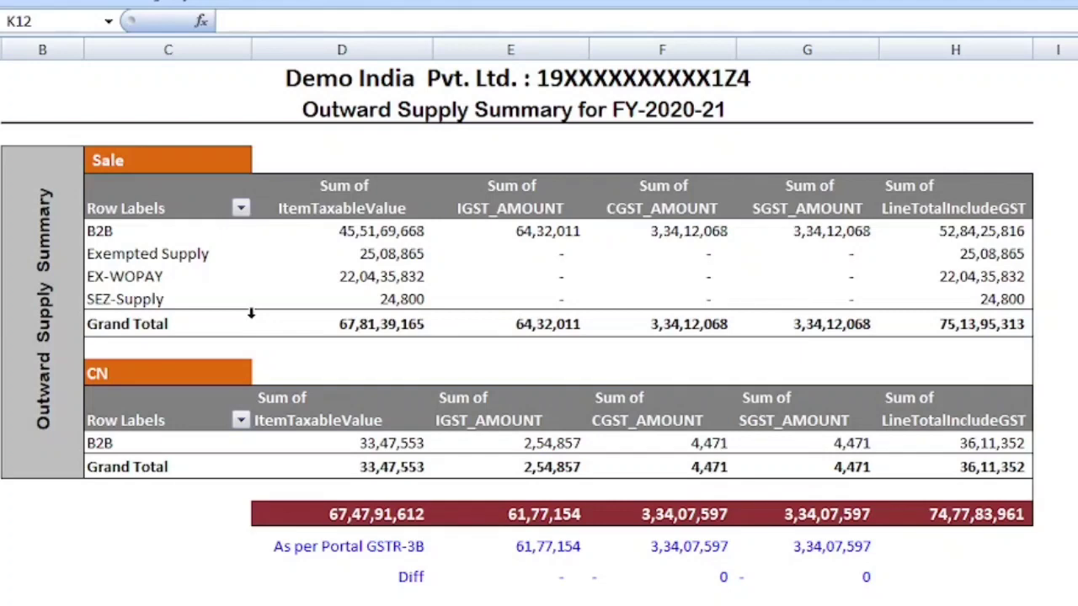
# Step: Examine the Sale section's B2B, Exempted Supply, EX-WOPAY and SEZ-Supply rows in the outward supply summary
pyautogui.click(401, 236)
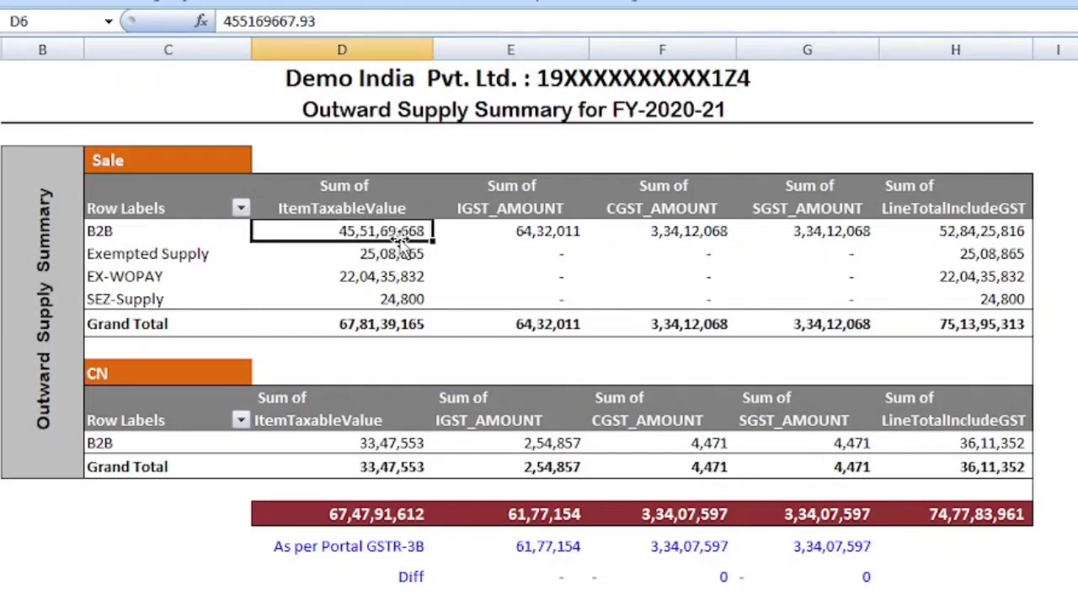
pyautogui.click(518, 235)
pyautogui.click(658, 234)
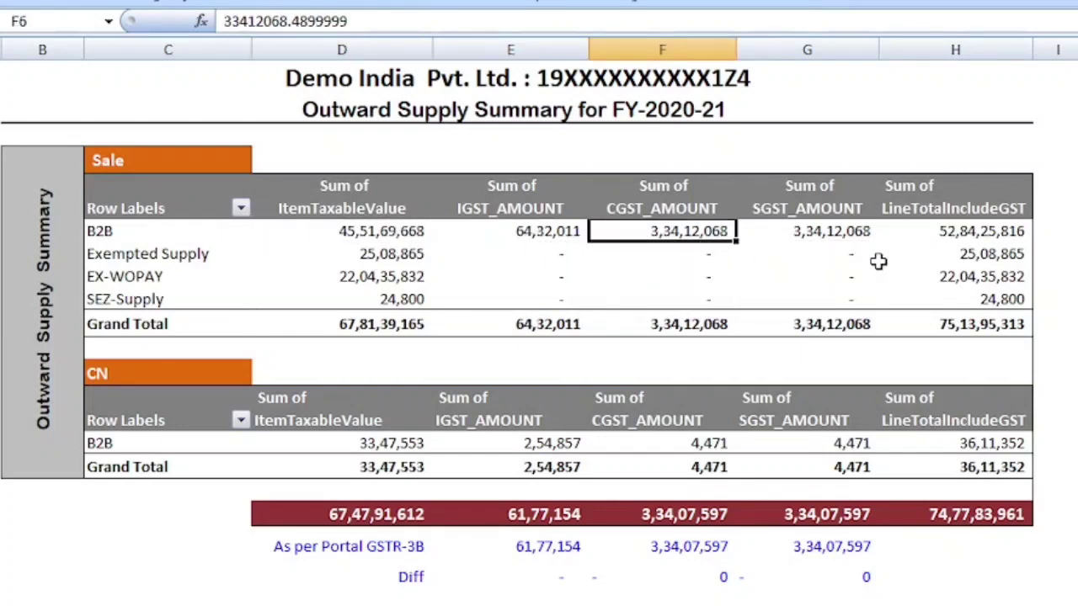
pyautogui.click(859, 229)
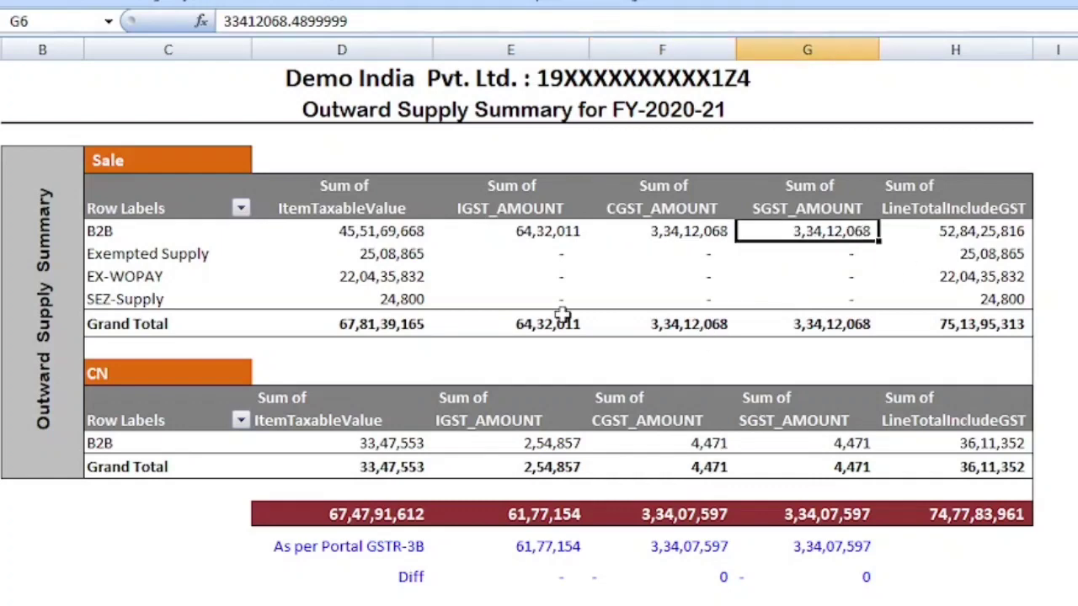
pyautogui.click(134, 253)
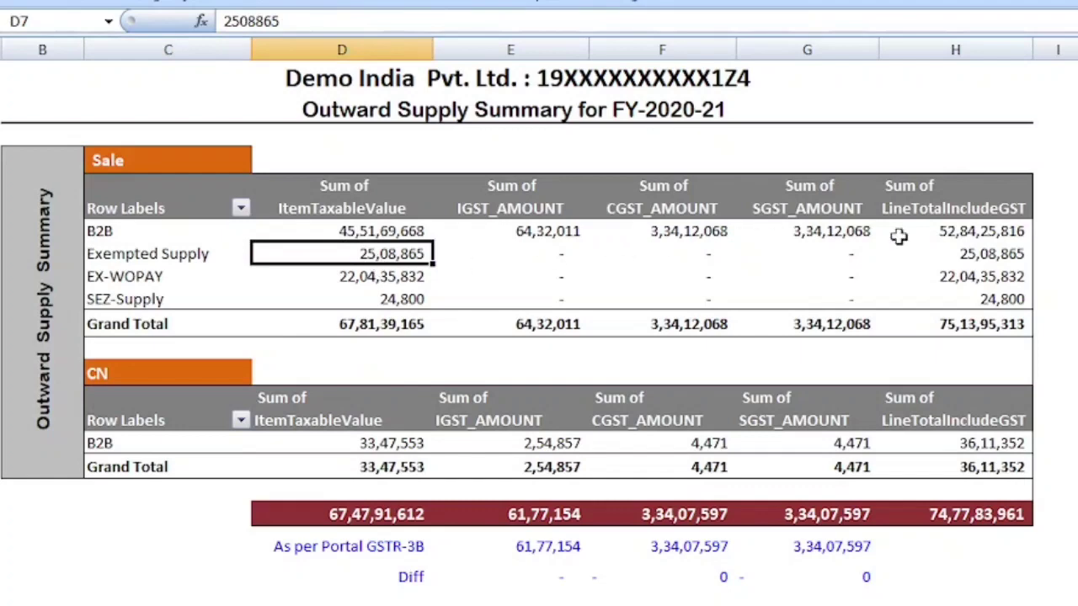
pyautogui.click(144, 280)
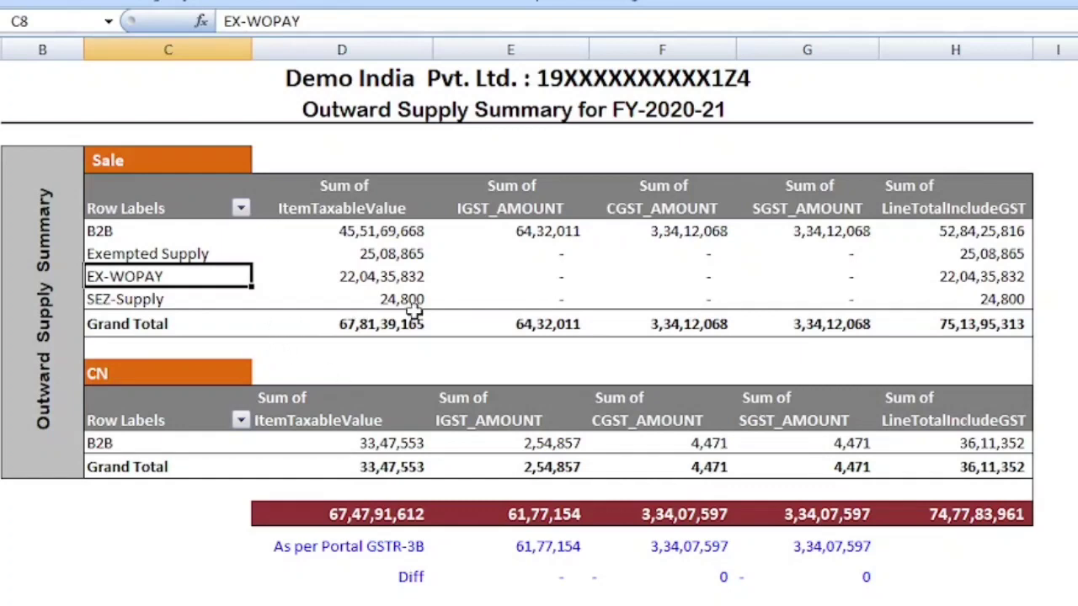
pyautogui.click(156, 301)
pyautogui.click(413, 304)
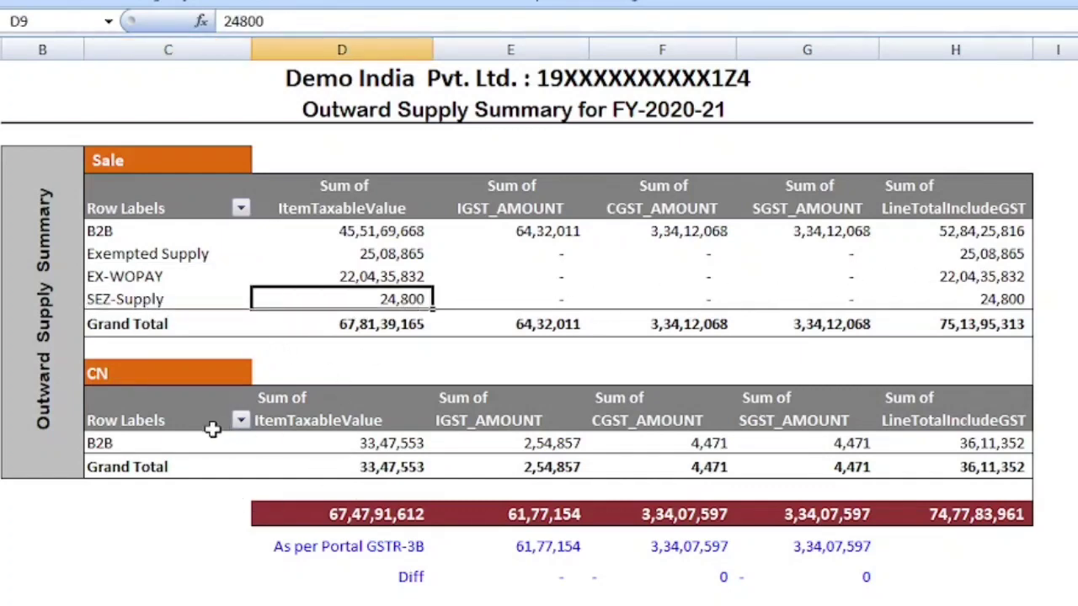
# Step: Check the credit note B2B and grand total rows and the net outward supply row beneath them
pyautogui.click(126, 446)
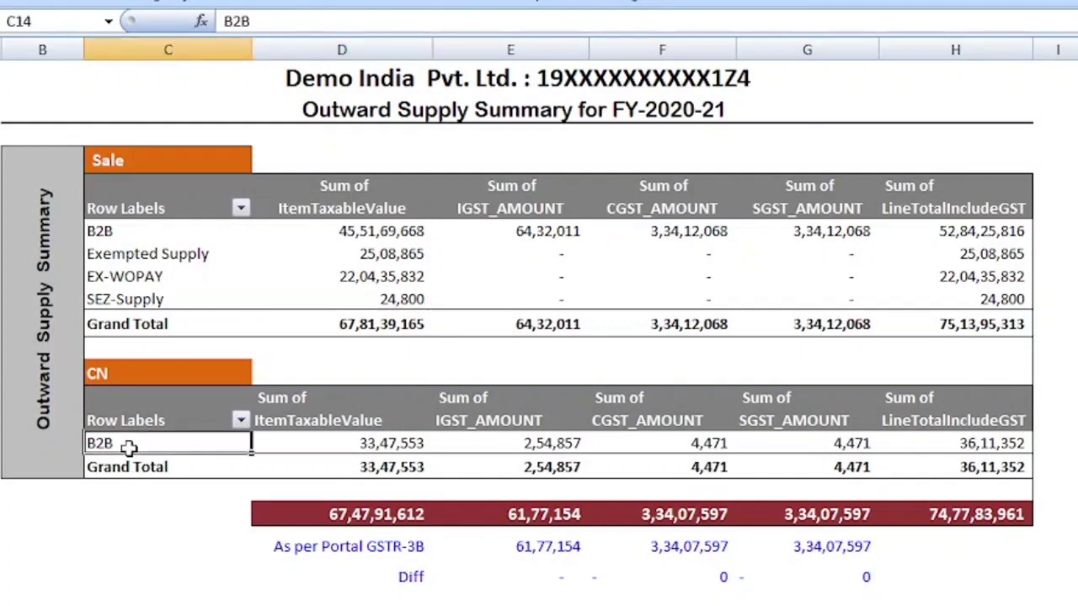
pyautogui.click(370, 470)
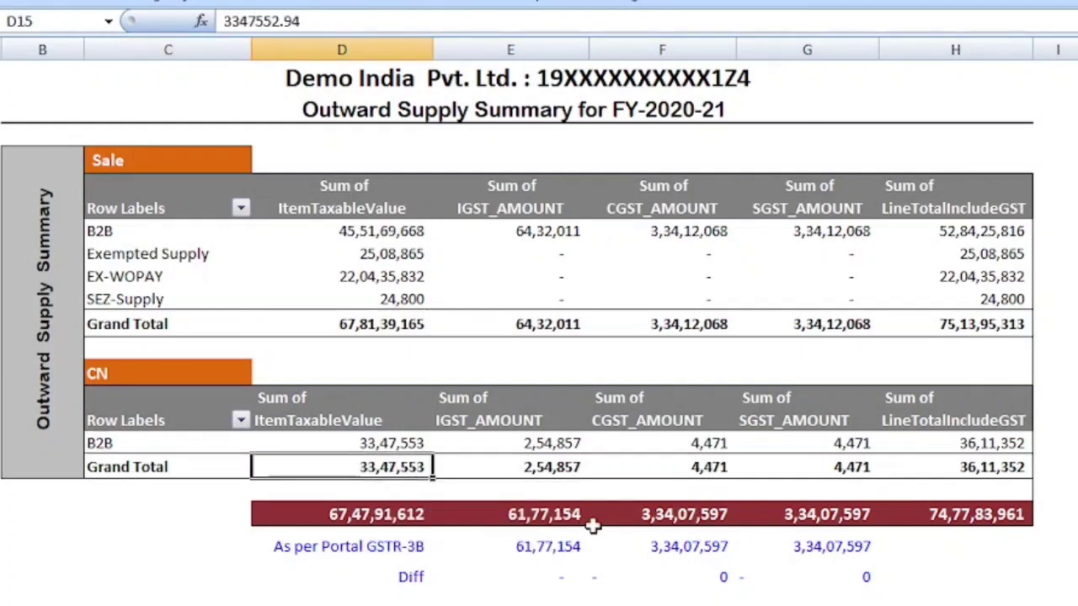
pyautogui.click(337, 518)
pyautogui.moveTo(339, 520); pyautogui.dragTo(947, 510)
pyautogui.click(1077, 444)
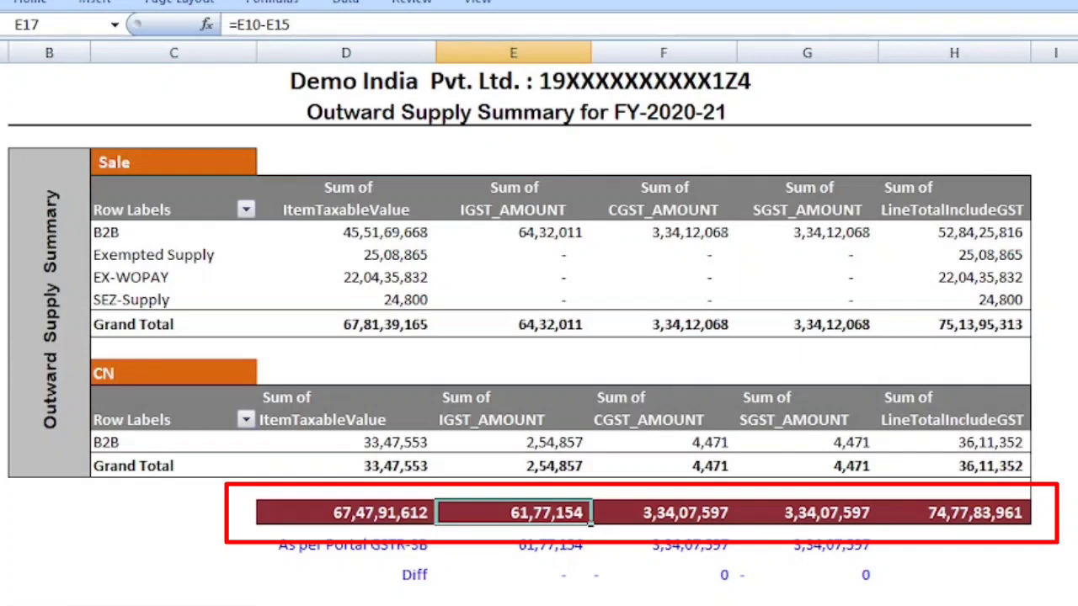
# Step: Compare the net IGST, CGST and SGST amounts with the As per Portal GSTR-3B row
pyautogui.click(560, 553)
pyautogui.click(724, 521)
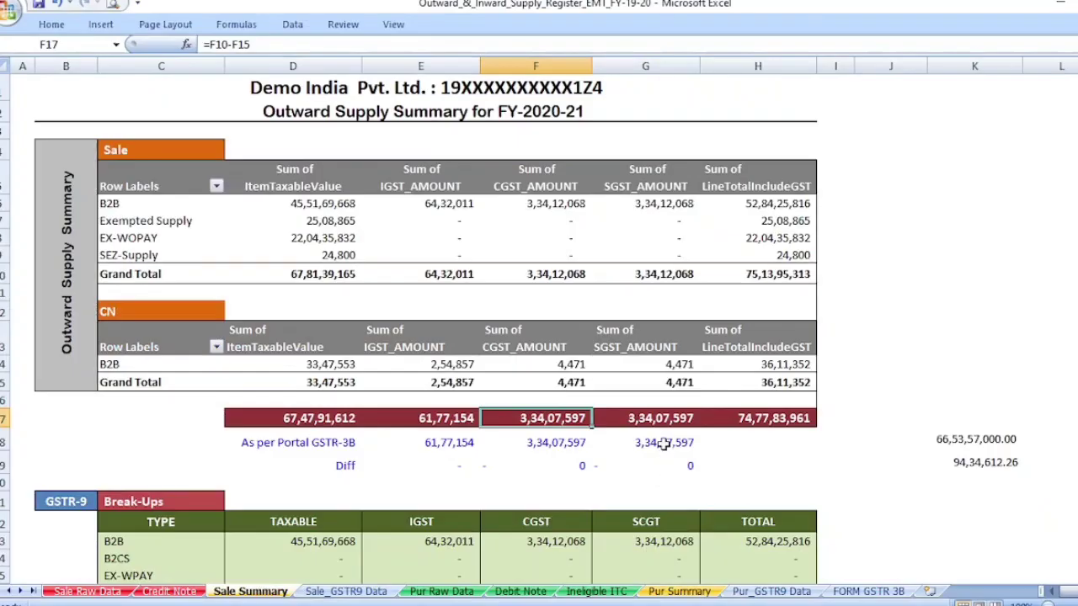
pyautogui.click(828, 520)
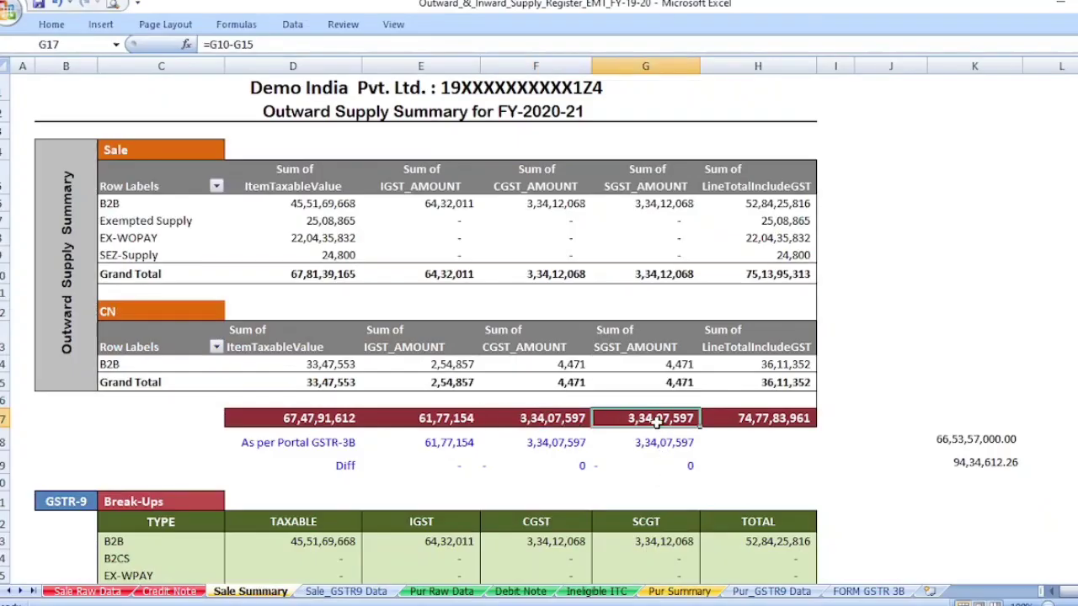
pyautogui.click(437, 446)
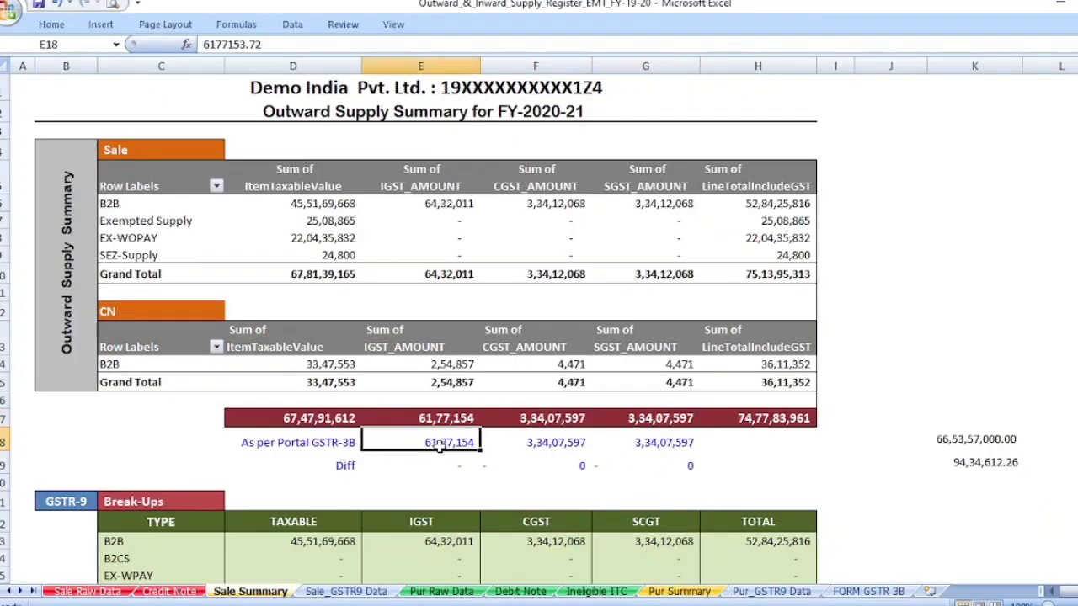
# Step: Check the As per Portal GSTR-3B row and the IGST, CGST and SGST differences in the Diff row beneath it
pyautogui.click(318, 442)
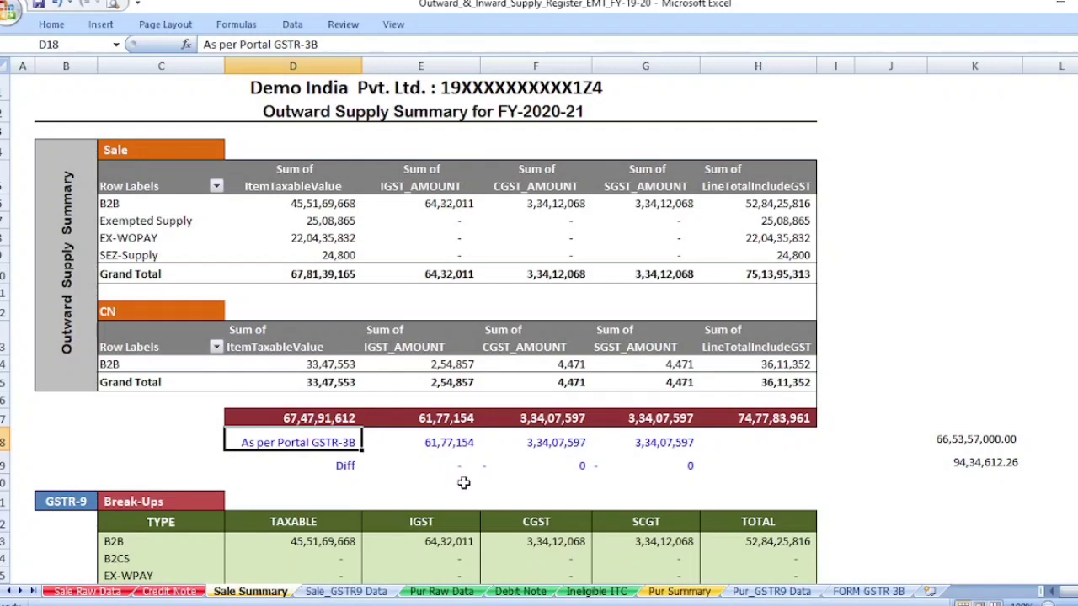
pyautogui.click(445, 444)
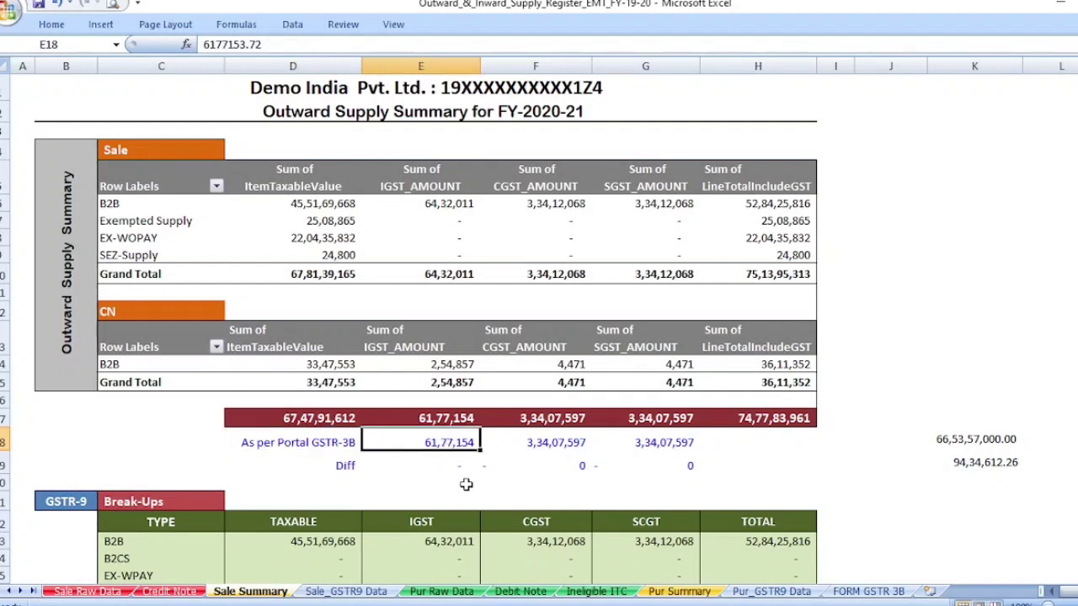
pyautogui.click(454, 465)
pyautogui.click(573, 464)
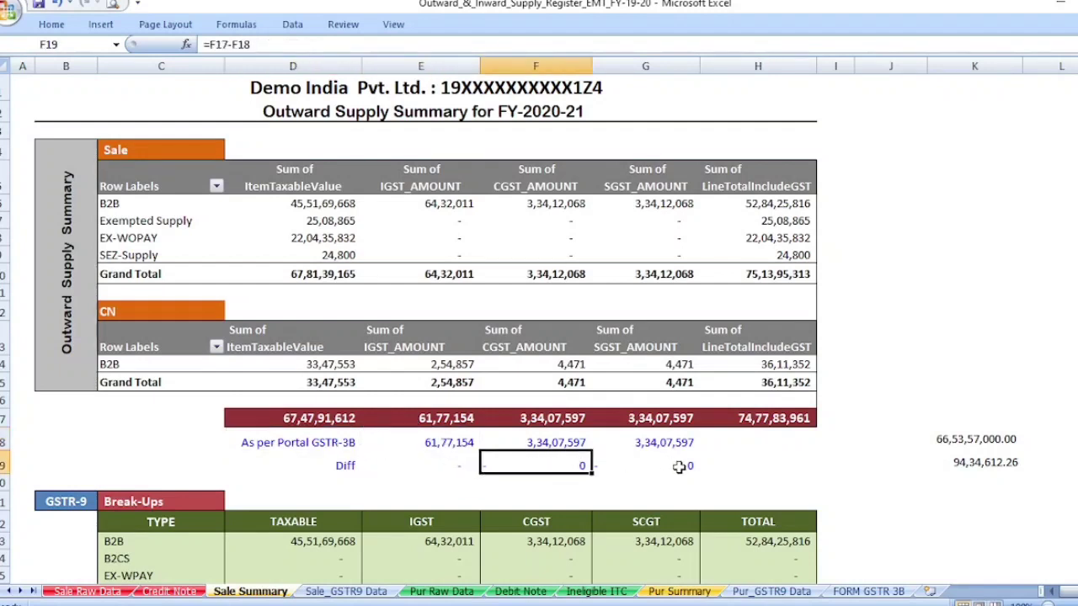
pyautogui.click(678, 466)
pyautogui.click(875, 463)
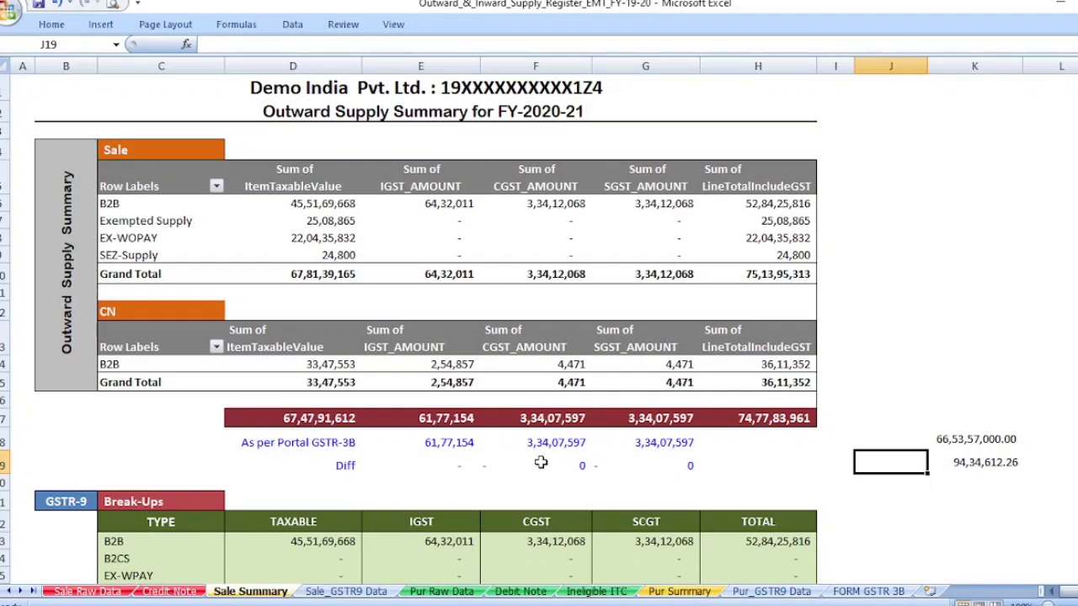
# Step: Examine the GSTR-9 Break-Ups table on the Sale Summary sheet against the net outward supply totals
pyautogui.scroll(-3, 541, 463)
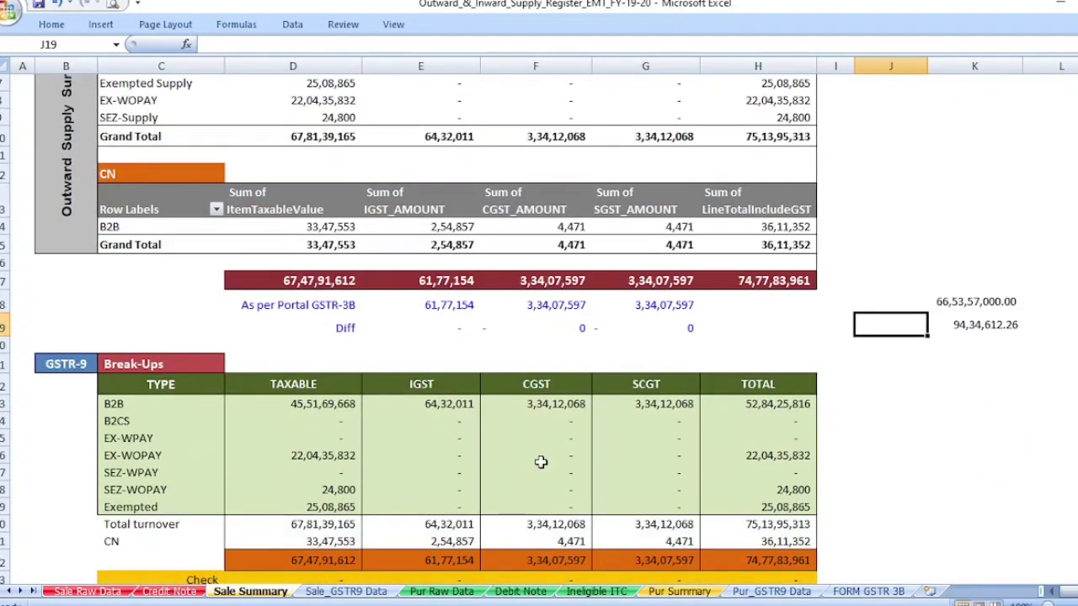
pyautogui.scroll(-1, 429, 462)
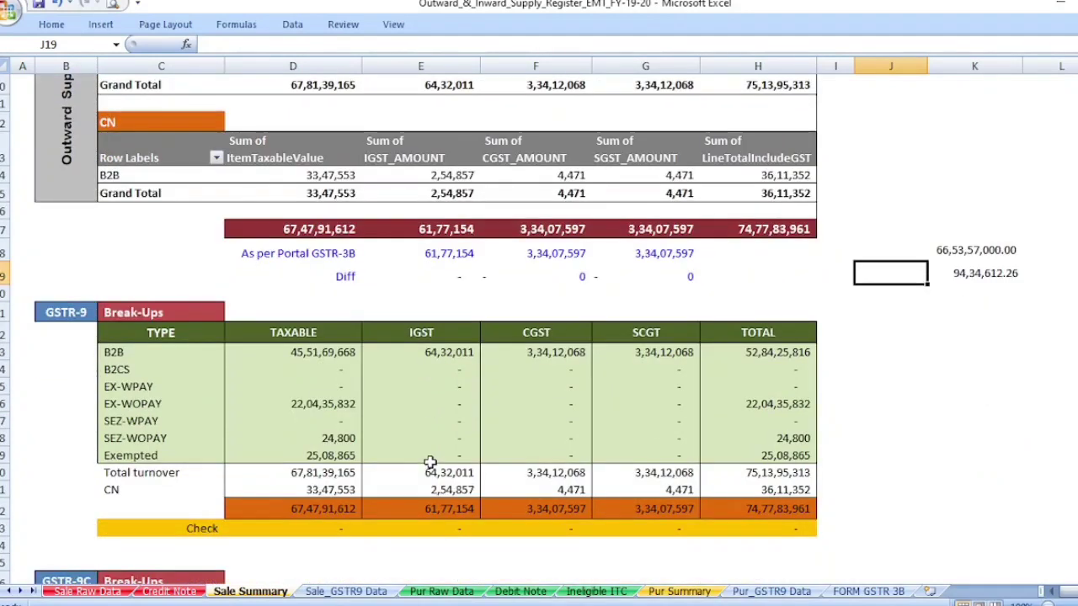
pyautogui.scroll(2, 430, 462)
pyautogui.scroll(-3, 429, 462)
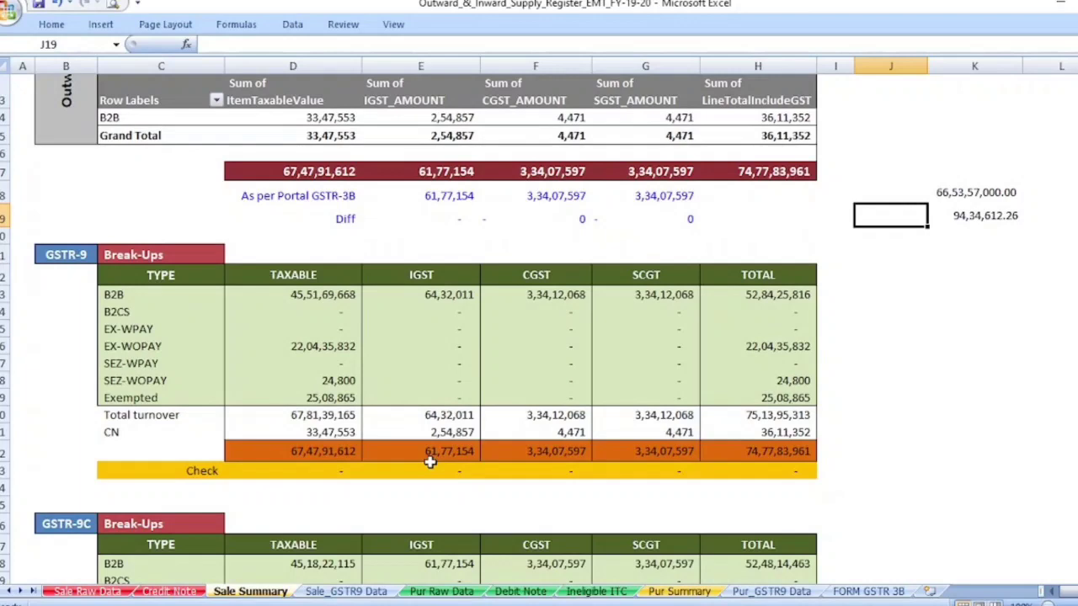
pyautogui.scroll(2, 429, 462)
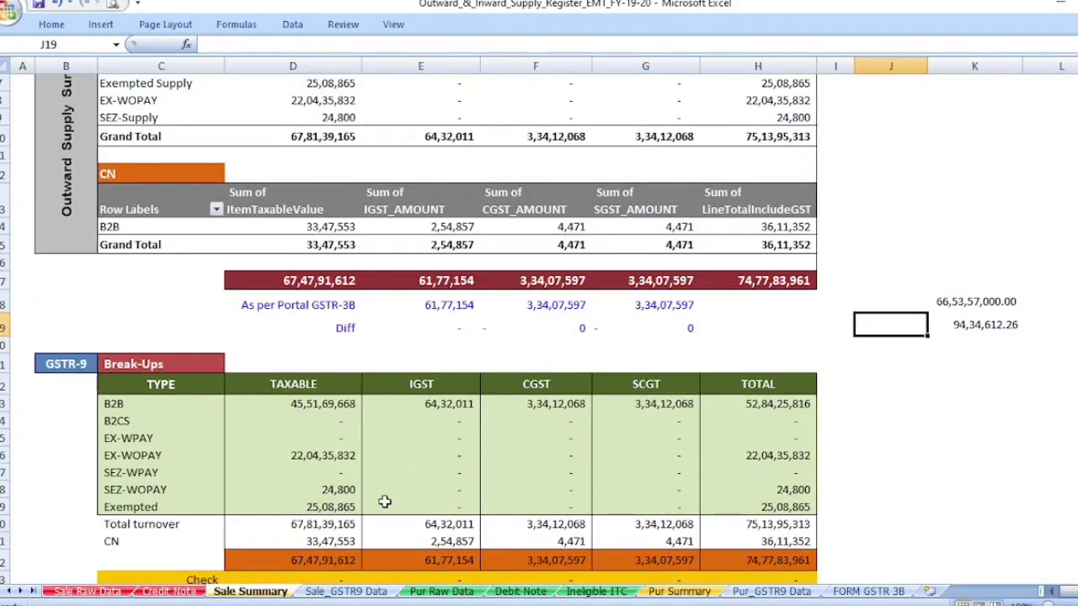
# Step: On the Pur Raw Data sheet, select the table from the Month header to its last cell and turn on column filters
pyautogui.click(439, 592)
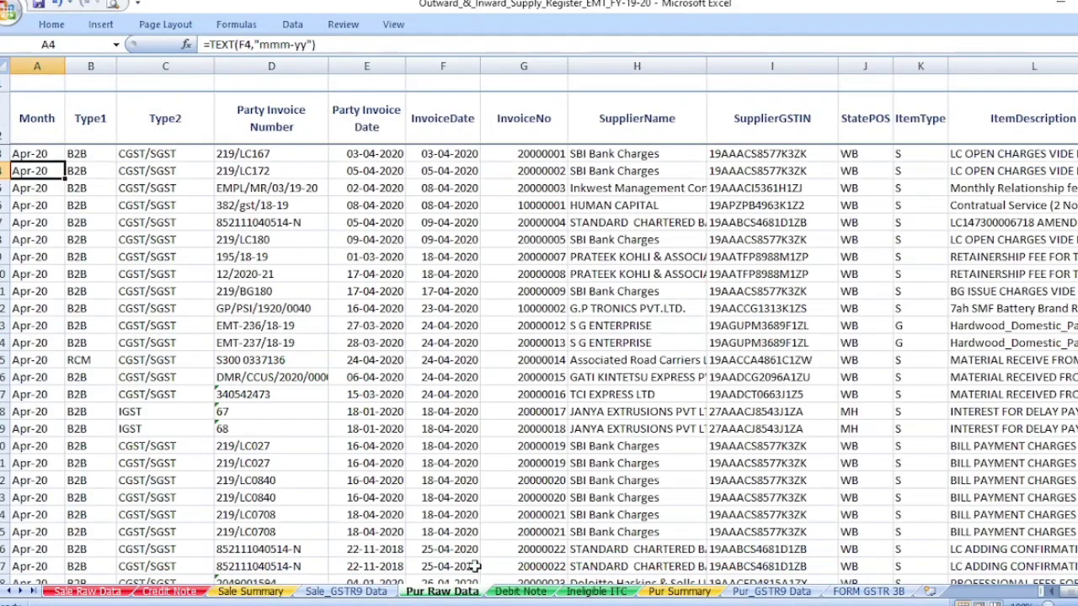
pyautogui.click(37, 132)
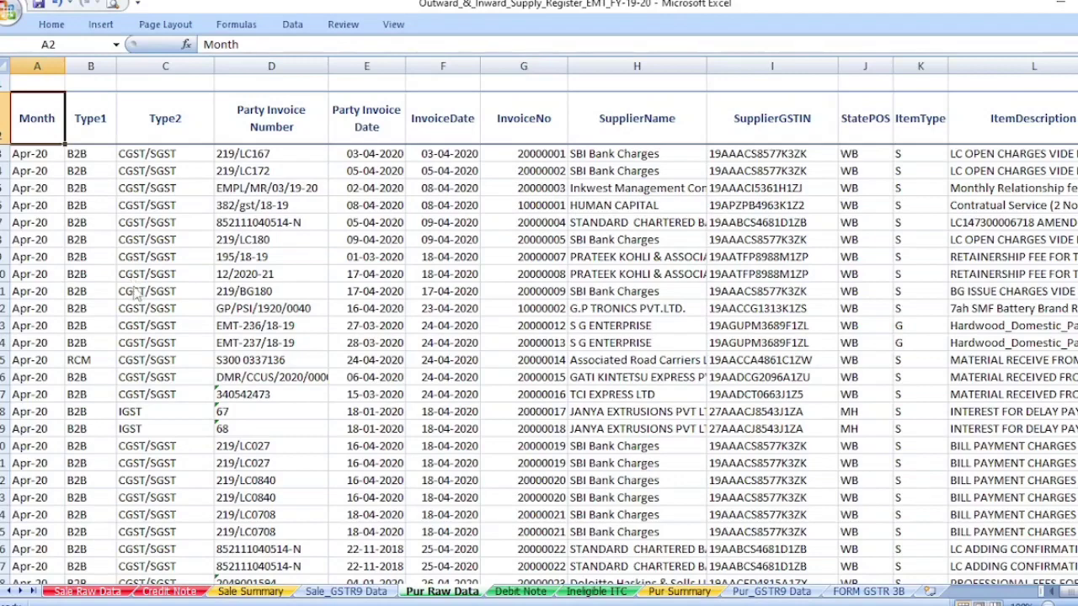
pyautogui.click(84, 132)
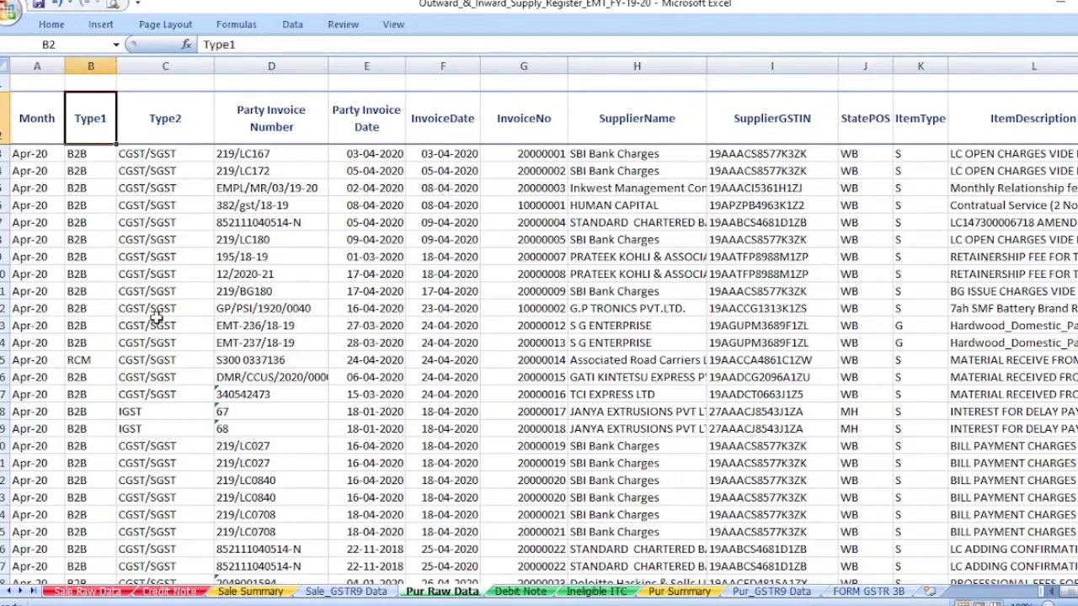
pyautogui.moveTo(44, 122); pyautogui.dragTo(89, 124)
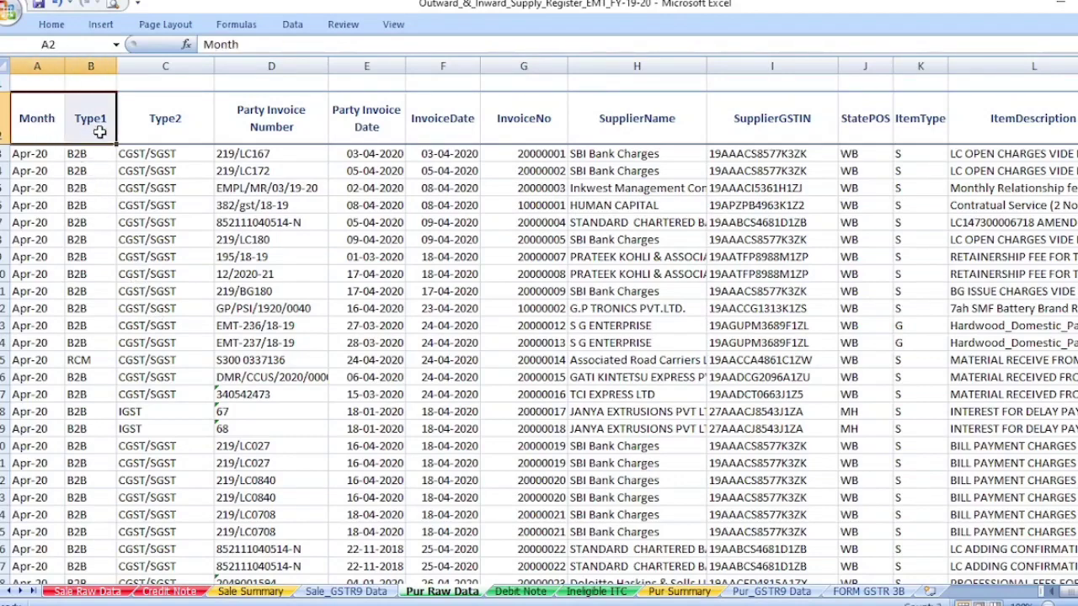
pyautogui.hotkey('ctrl', 'shift', 'End')
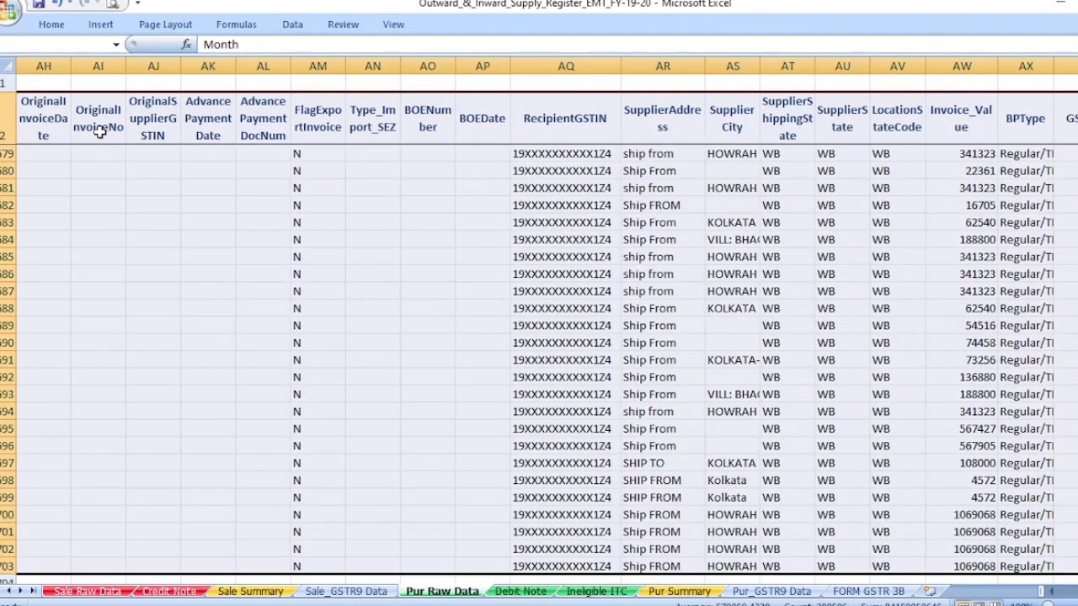
pyautogui.hotkey('ctrl', 'shift', 'l')
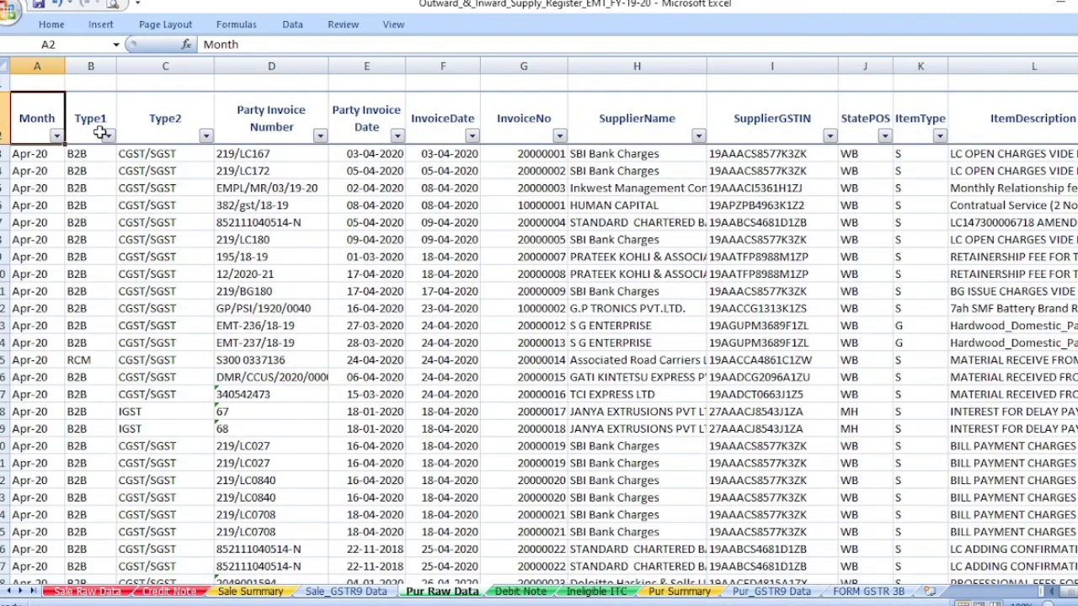
# Step: View the supply types offered by the Type1 column's filter and close the list without filtering
pyautogui.click(108, 136)
pyautogui.click(99, 128)
pyautogui.click(108, 137)
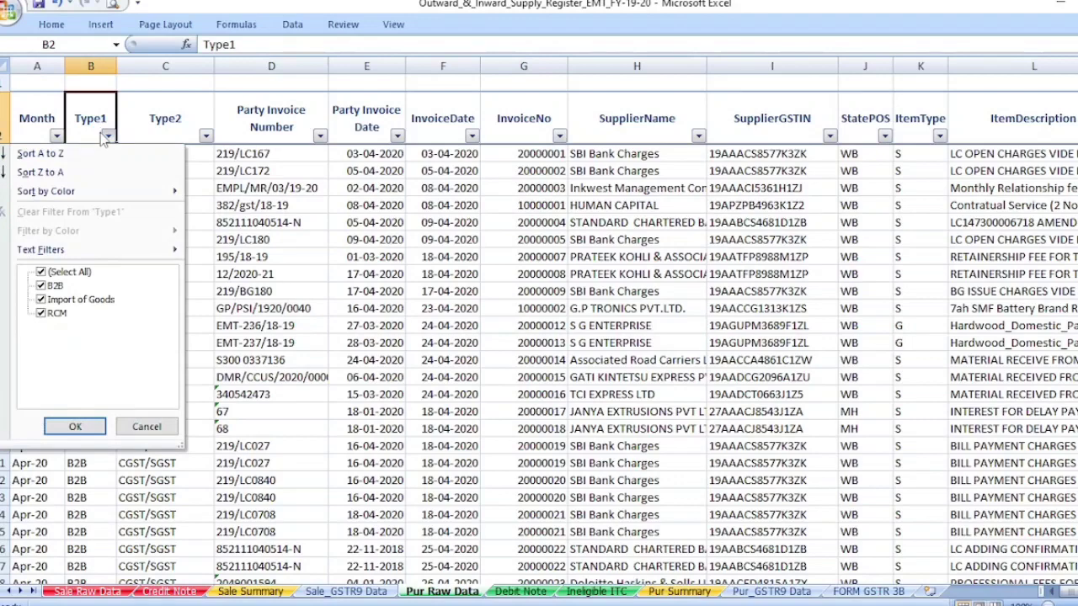
pyautogui.click(100, 132)
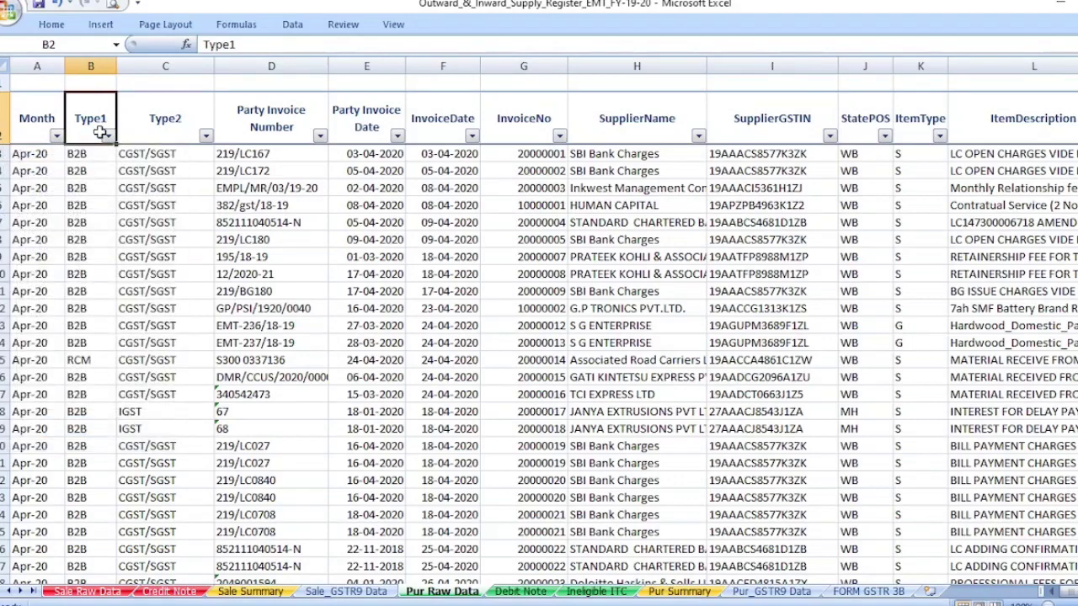
# Step: Open the Debit Note sheet and look across its header row from the Month column to the far end and back
pyautogui.hotkey('ctrl', 'pagedown')
pyautogui.hotkey('ctrl', 'Home')
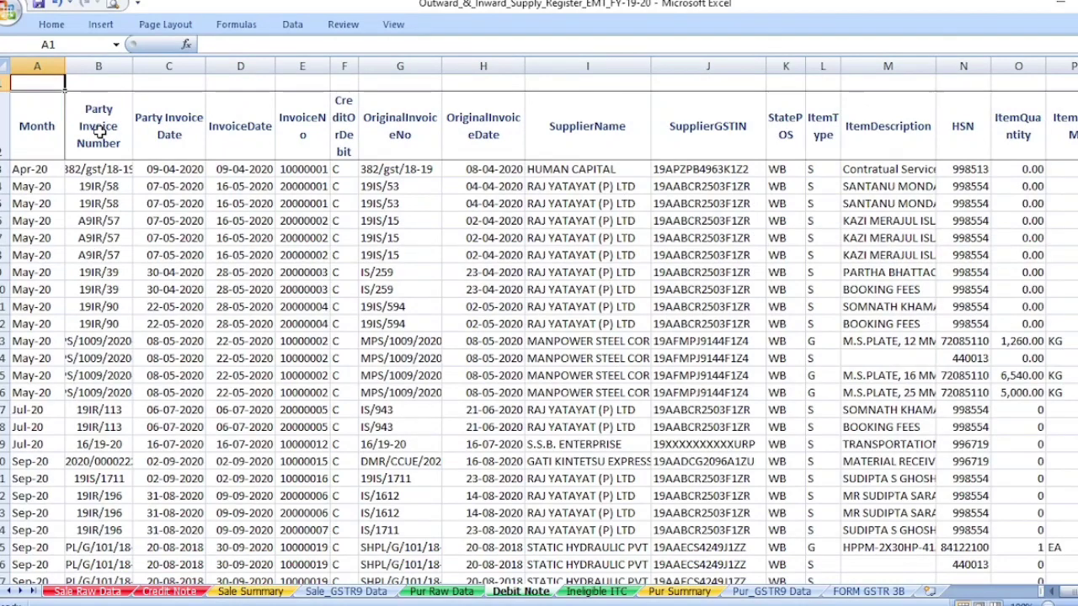
pyautogui.press('Down')
pyautogui.press('Down')
pyautogui.press('Up')
pyautogui.hotkey('ctrl', 'Right')
pyautogui.hotkey('ctrl', 'Left')
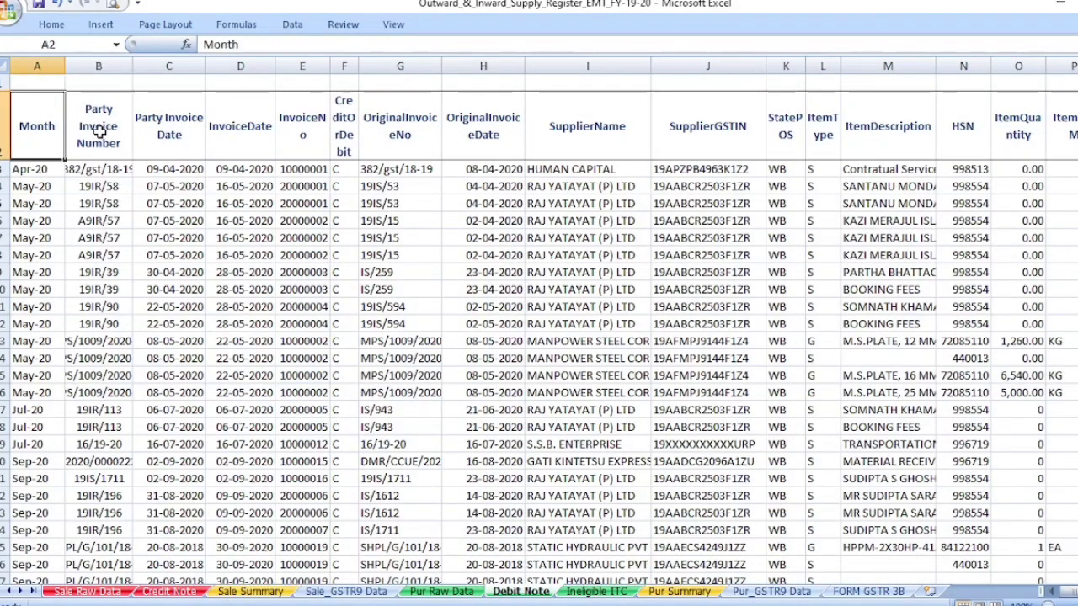
# Step: On the Pur Summary sheet, examine the Debit Notes N and Y rows and the Net Purchase RCM and Import taxable values
pyautogui.hotkey('ctrl', 'pagedown')
pyautogui.hotkey('ctrl', 'pagedown')
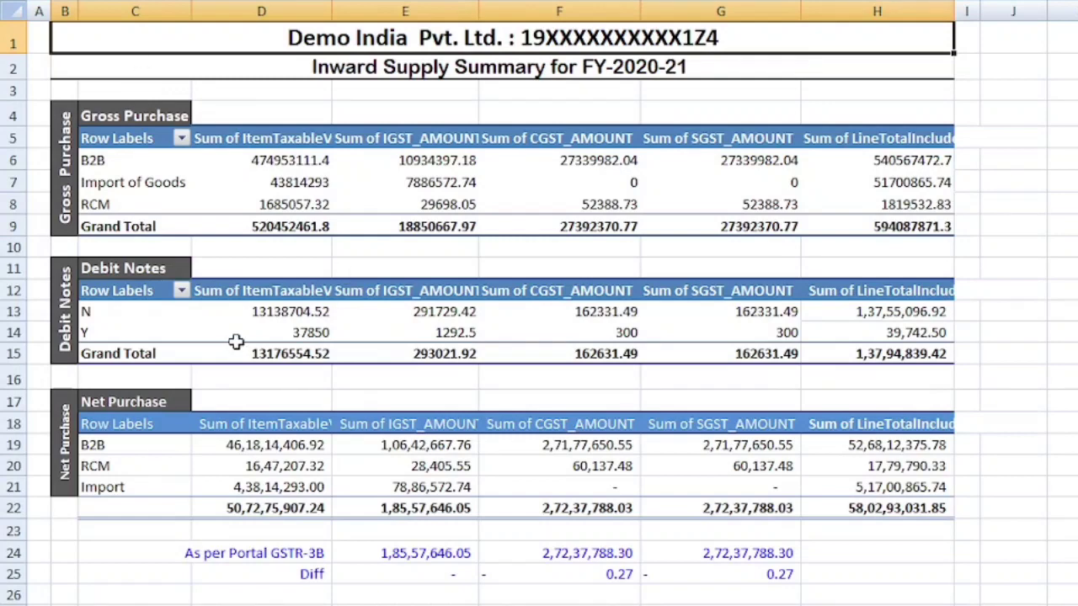
pyautogui.click(251, 311)
pyautogui.click(266, 334)
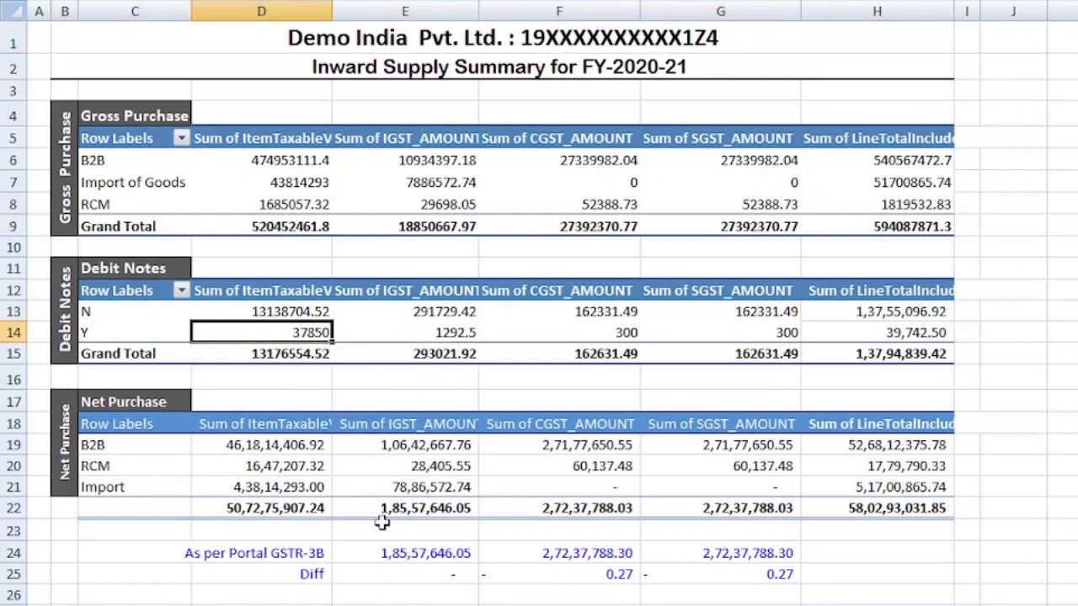
pyautogui.click(320, 469)
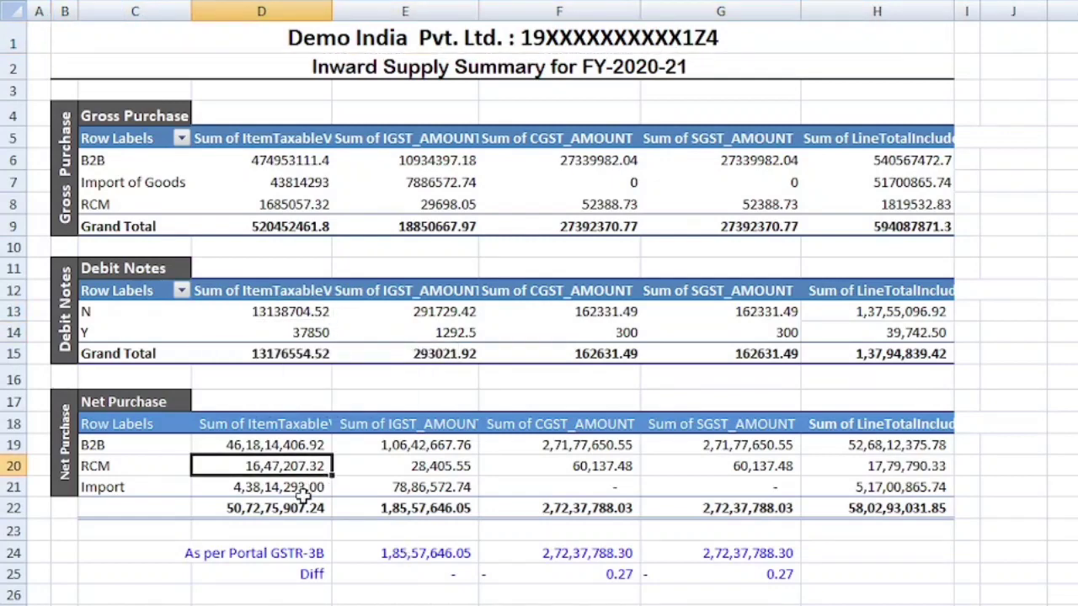
pyautogui.click(291, 489)
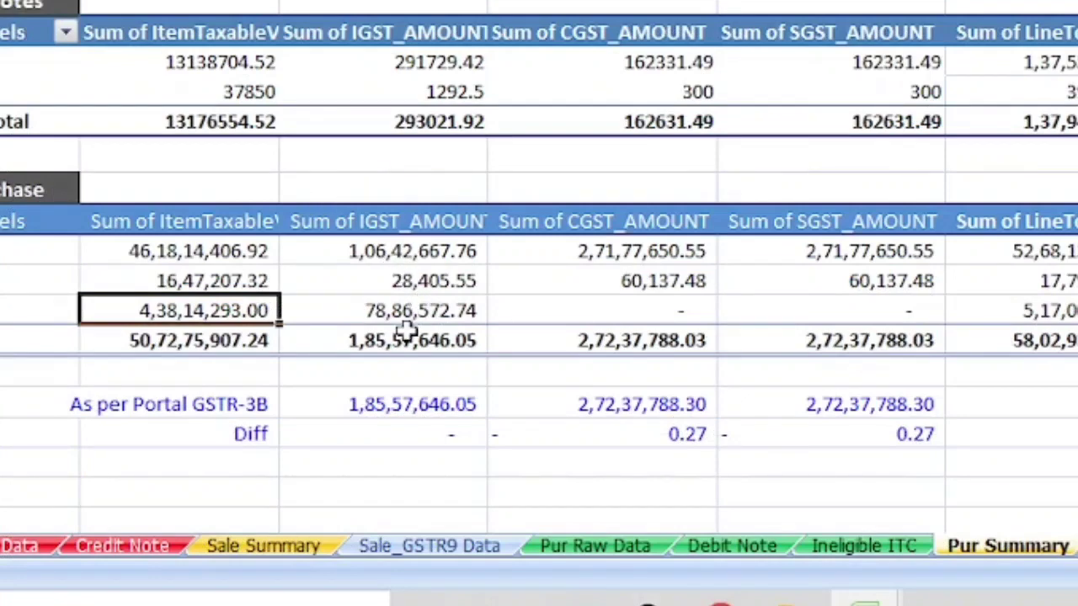
# Step: Check the inward supply summary's As per Portal GSTR-3B amounts and the Diff row across IGST, CGST and SGST
pyautogui.scroll(-1, 593, 399)
pyautogui.scroll(-1, 593, 399)
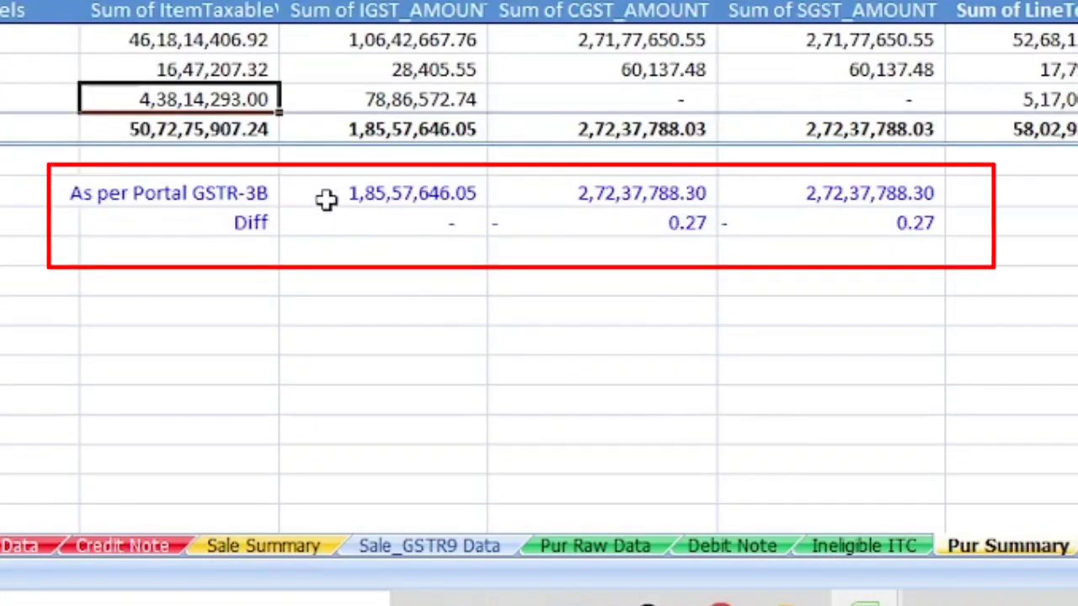
pyautogui.moveTo(337, 196); pyautogui.dragTo(856, 193)
pyautogui.click(341, 255)
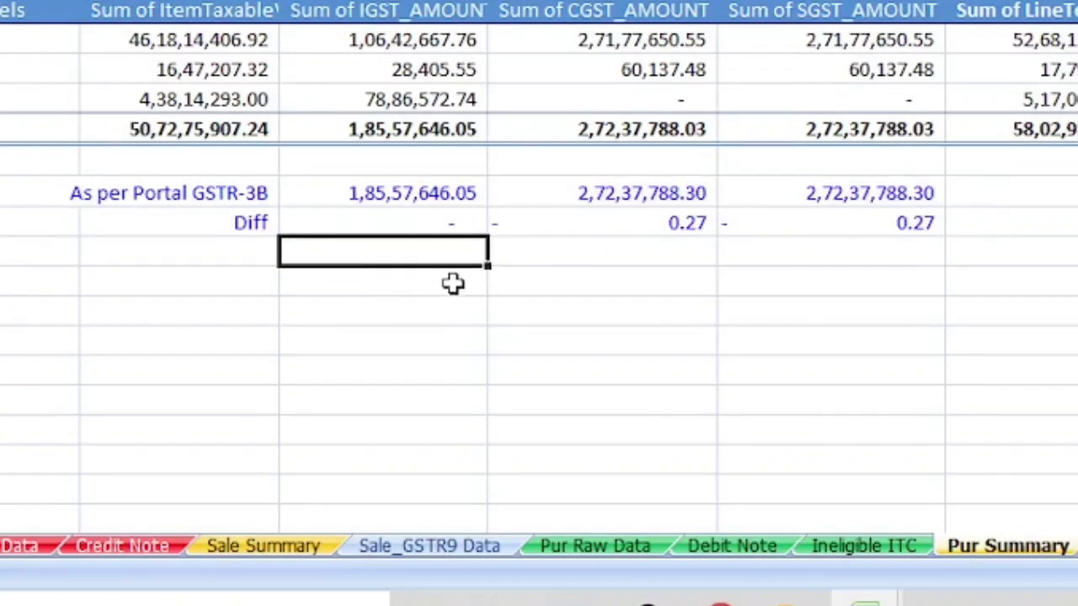
pyautogui.moveTo(450, 220); pyautogui.dragTo(767, 223)
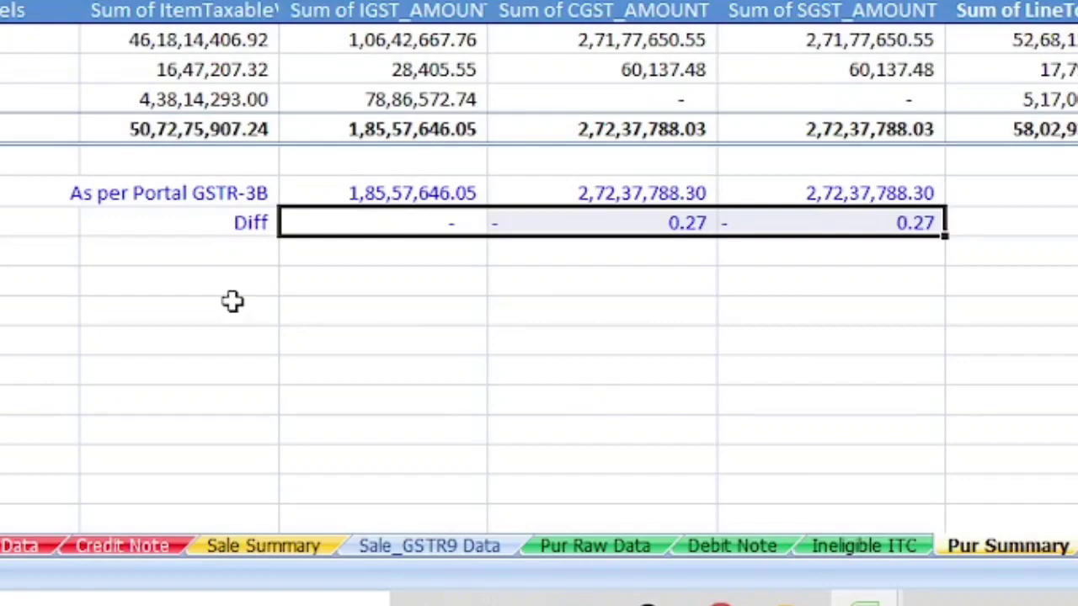
# Step: Compare the register's Sale Summary sheet with the 4 Outward sheet by switching to the GSTR-9 form workbook
pyautogui.click(262, 546)
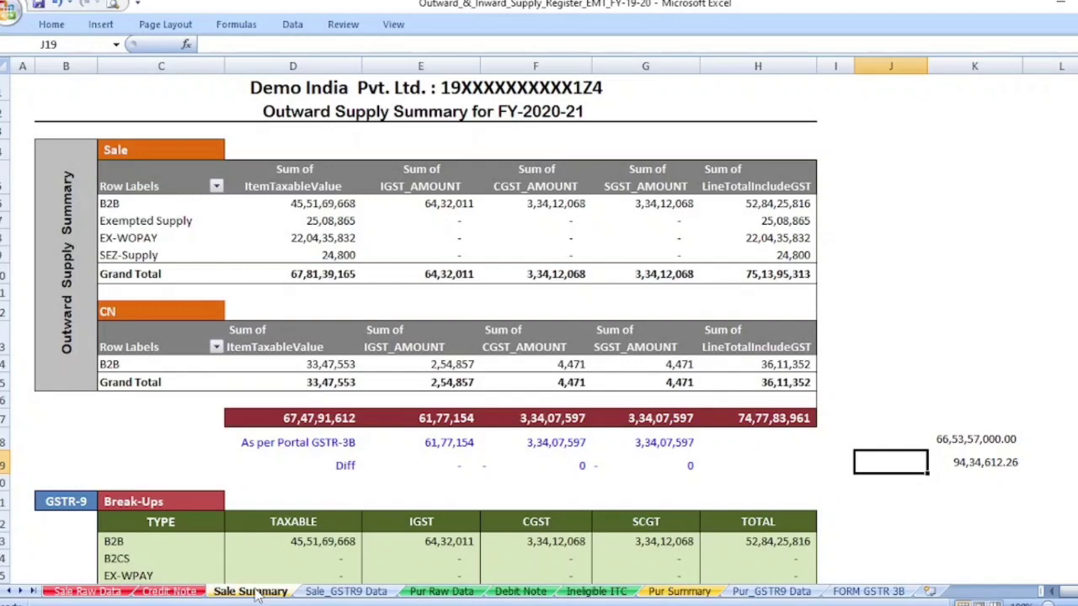
pyautogui.click(598, 603)
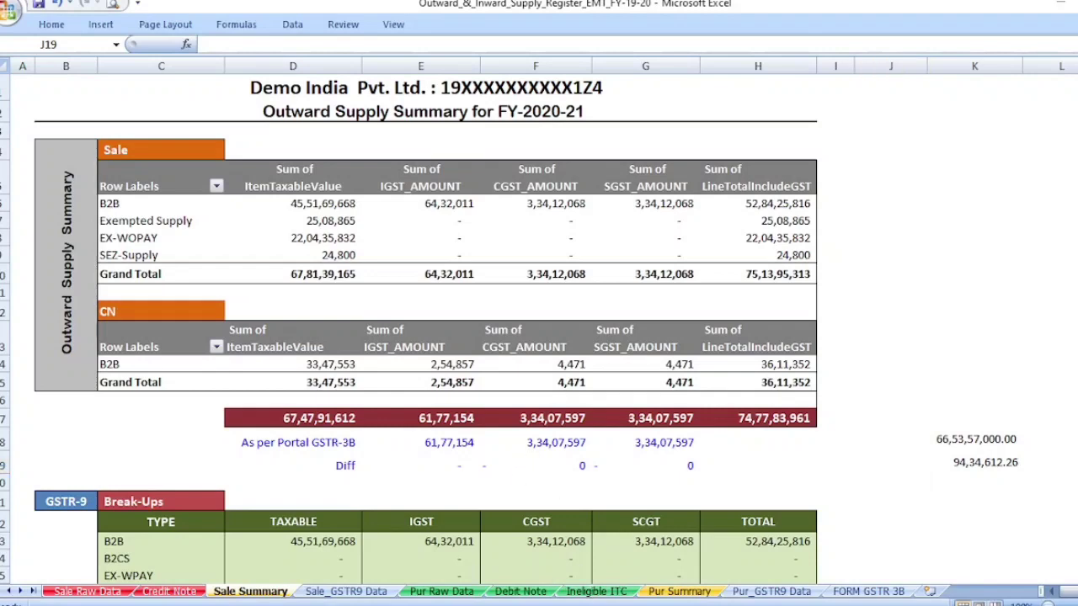
pyautogui.click(517, 549)
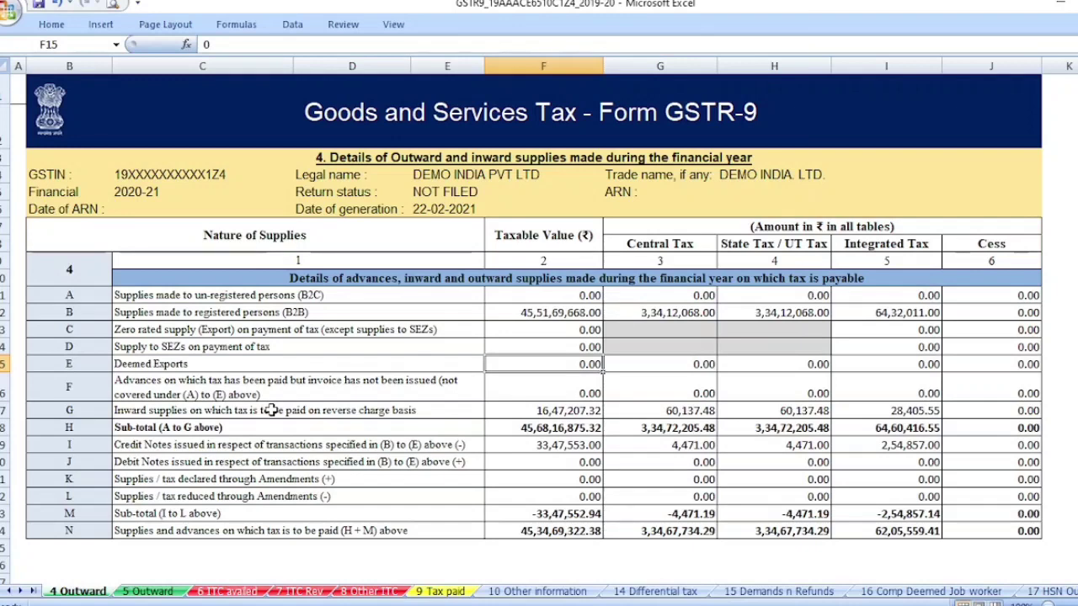
pyautogui.click(598, 605)
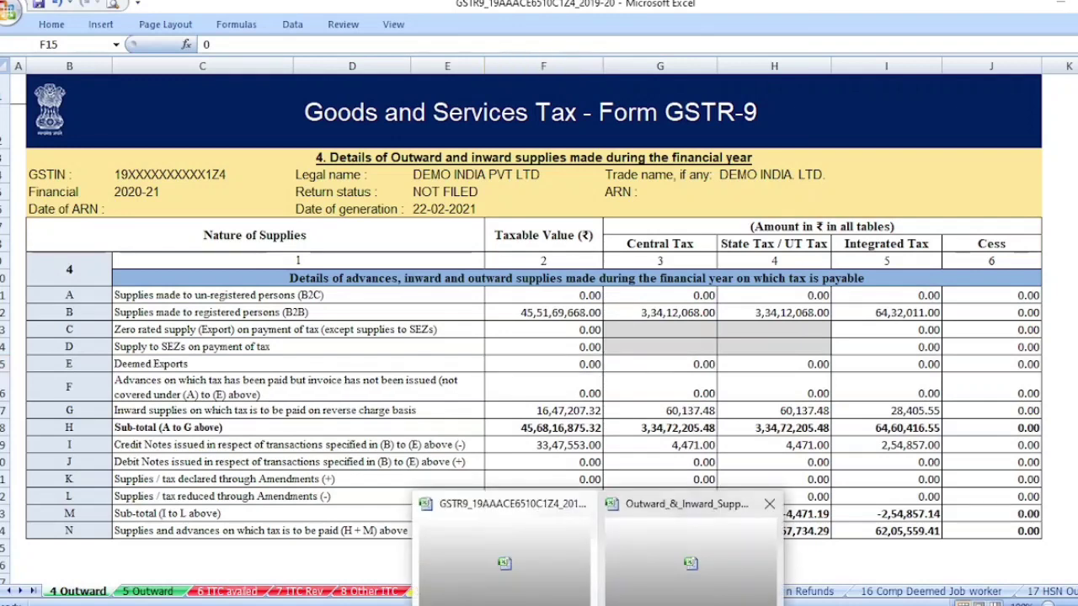
pyautogui.click(699, 541)
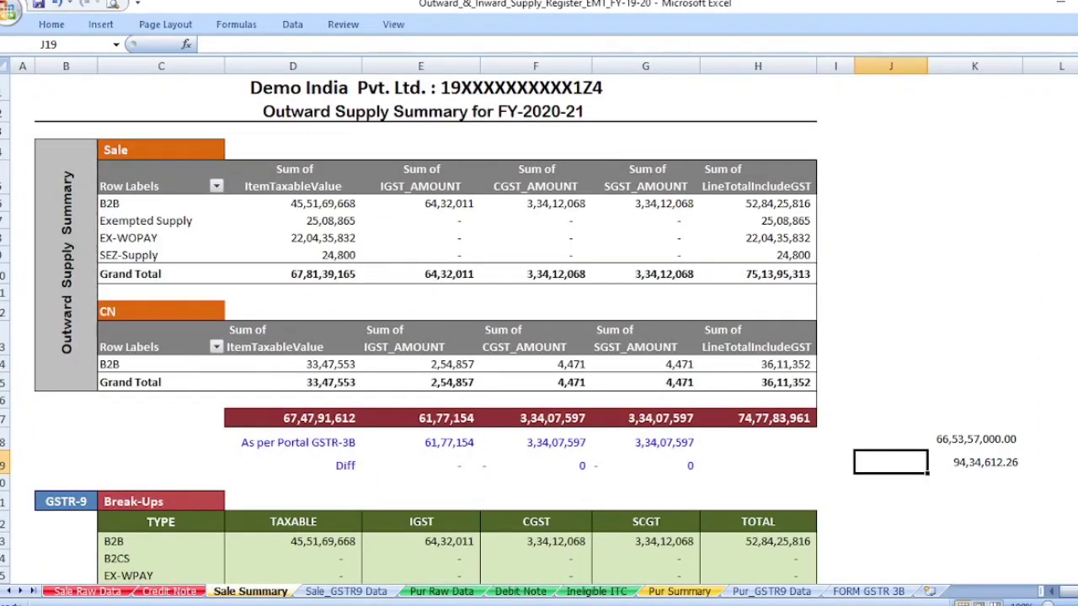
pyautogui.click(529, 601)
pyautogui.click(529, 589)
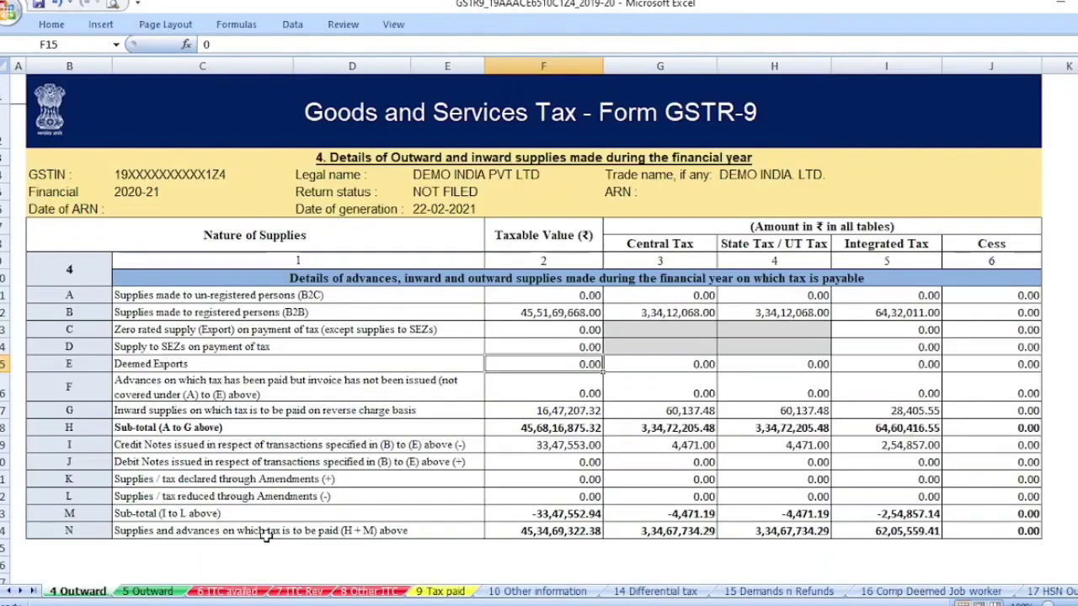
# Step: Review table 4 on the 4 Outward sheet, checking row D for SEZ supplies and row G for reverse charge inward supplies
pyautogui.click(134, 592)
pyautogui.click(78, 592)
pyautogui.click(428, 157)
pyautogui.click(585, 348)
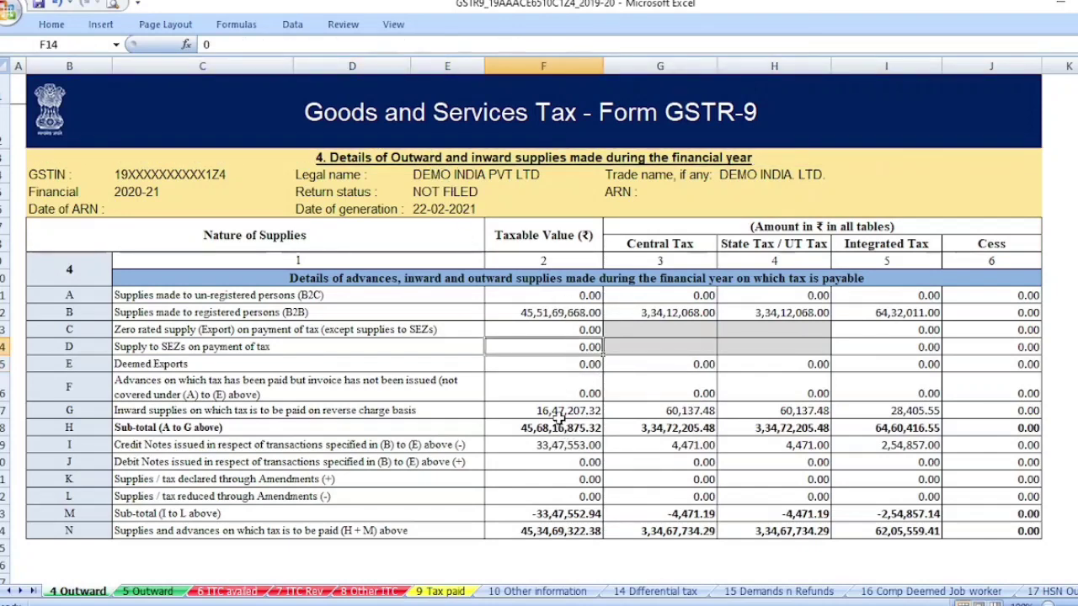
pyautogui.click(557, 410)
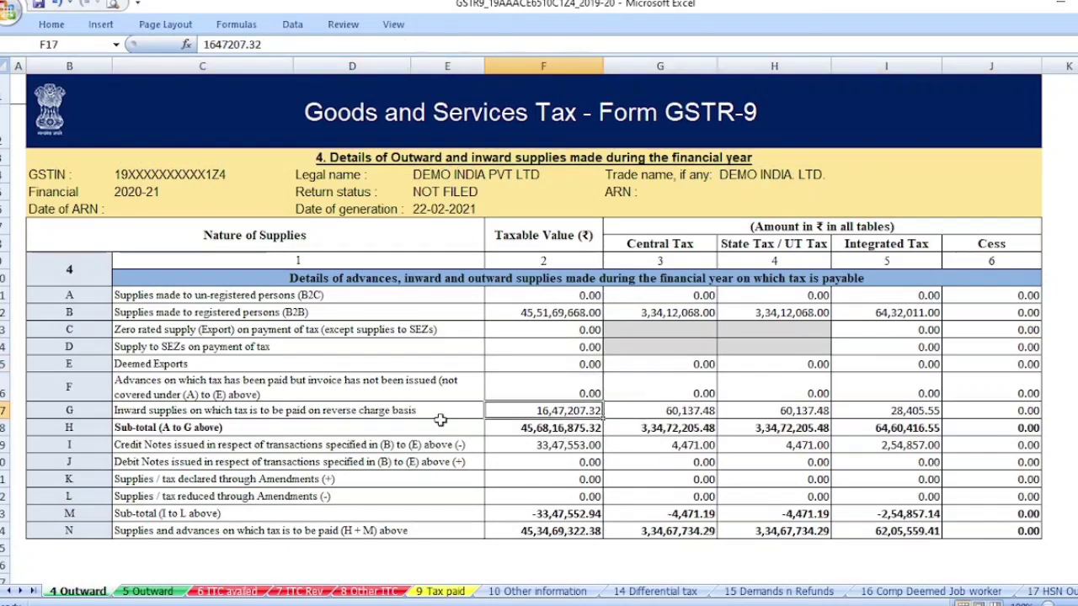
pyautogui.click(202, 410)
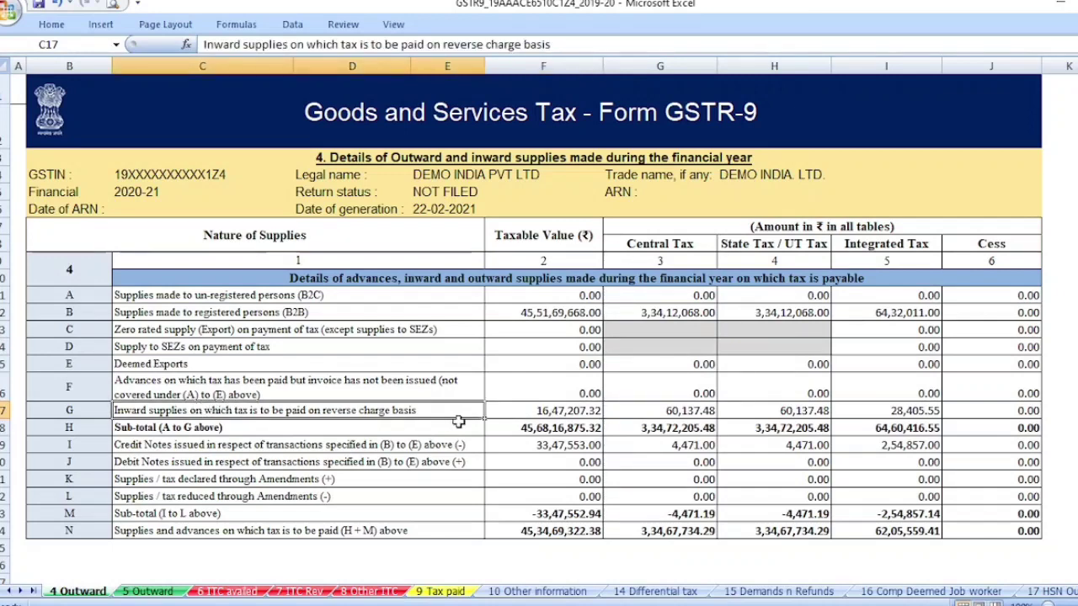
pyautogui.click(575, 412)
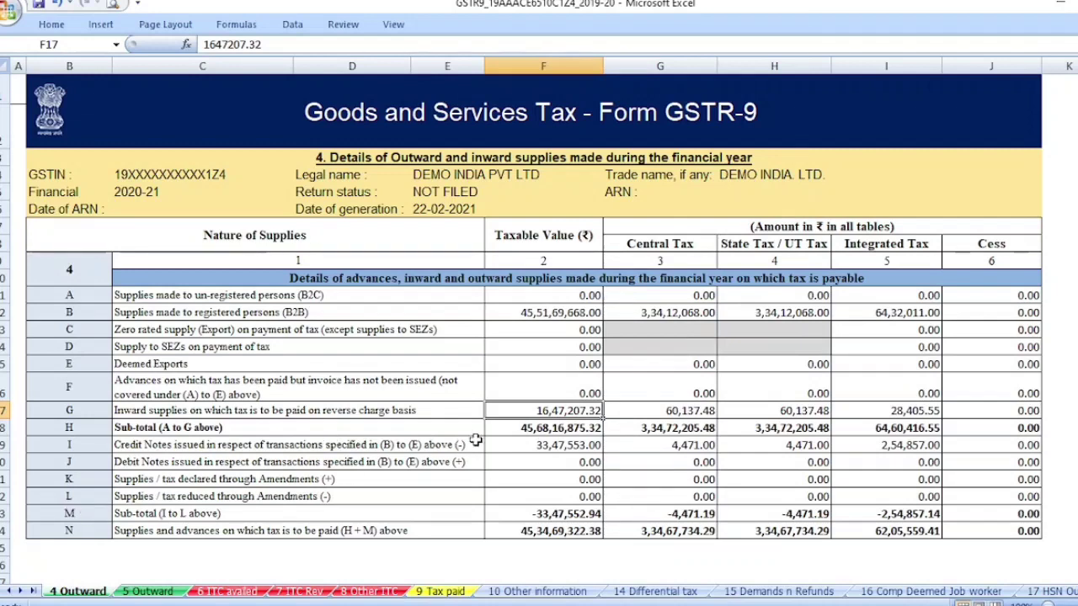
# Step: Review the Taxable Value column of table 5 on the 5 Outward sheet, rows A to N, against table 4 on the 4 Outward sheet
pyautogui.click(165, 589)
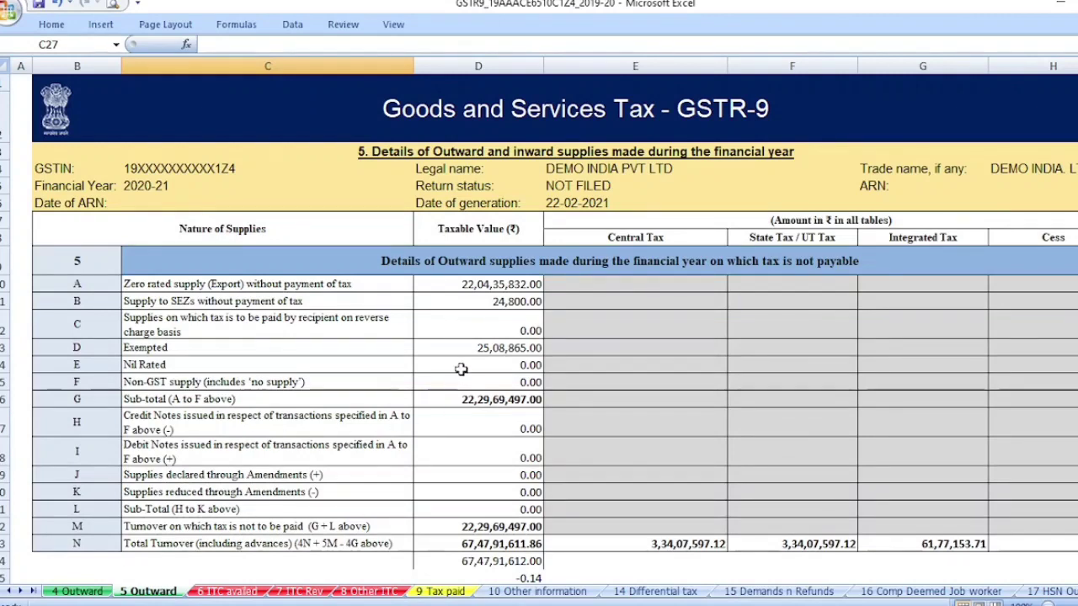
pyautogui.moveTo(468, 284); pyautogui.dragTo(488, 540)
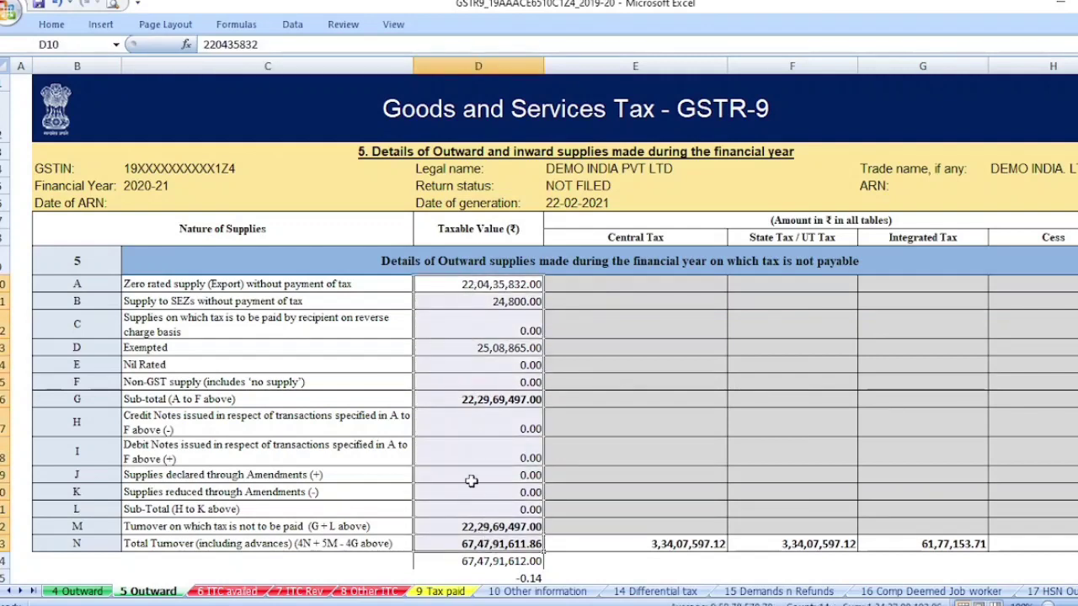
pyautogui.click(74, 591)
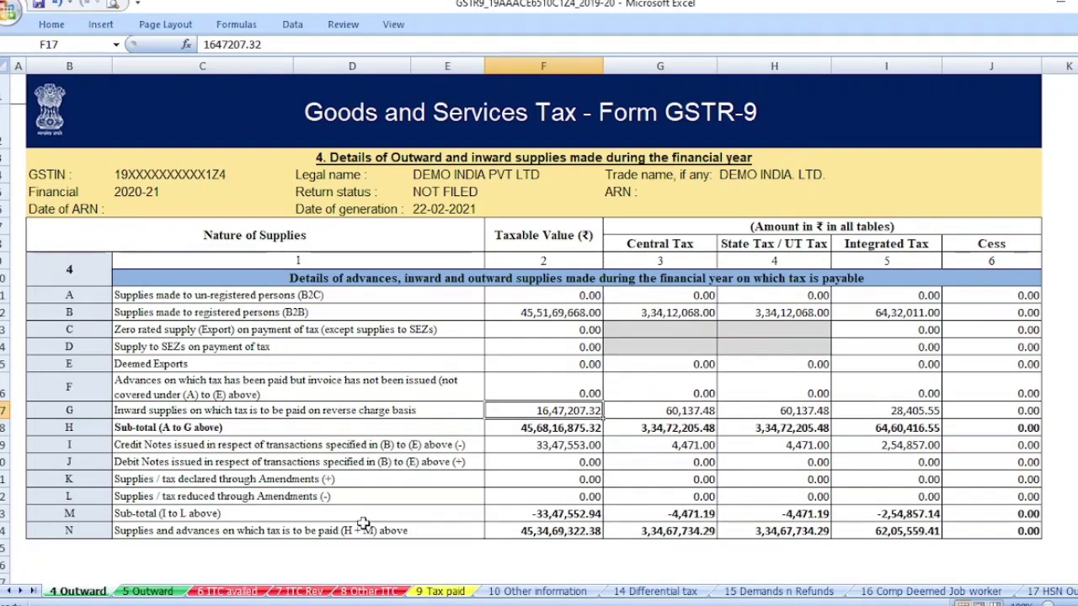
pyautogui.click(149, 591)
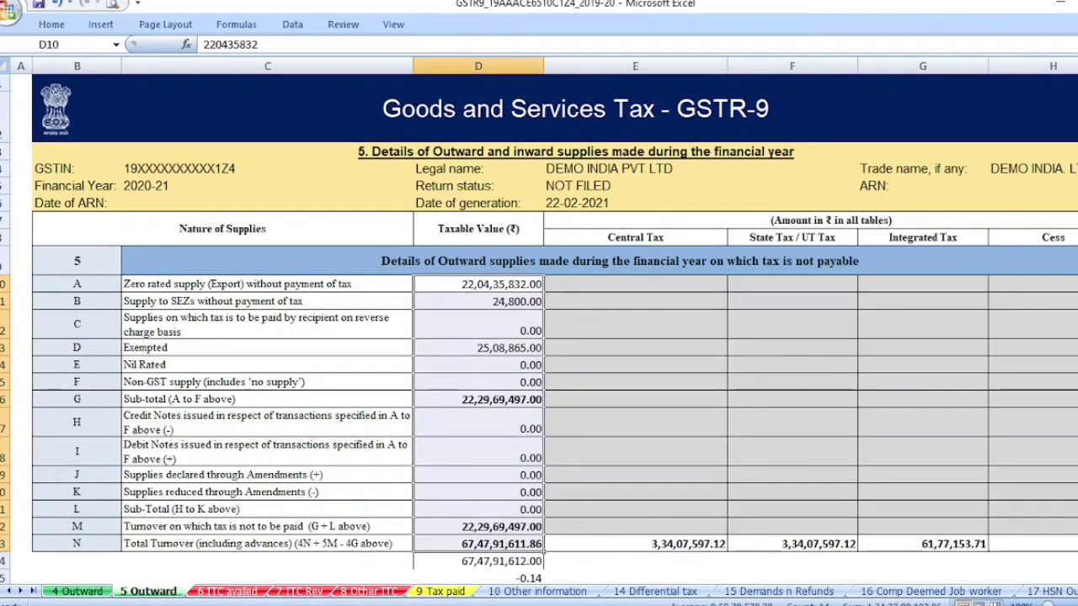
# Step: Switch to the outward and inward supply register and examine the B2B, Exempted Supply, EX-WOPAY, SEZ-Supply and CN rows on Sale Summary
pyautogui.moveTo(598, 602)
pyautogui.click(674, 562)
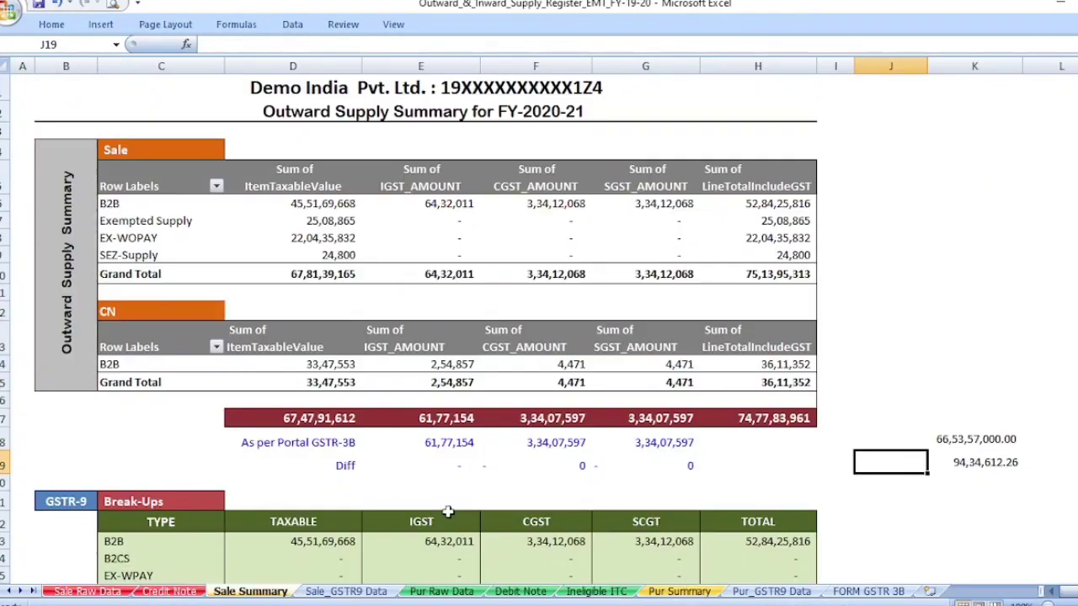
pyautogui.scroll(-1, 657, 412)
pyautogui.scroll(3, 690, 405)
pyautogui.click(900, 241)
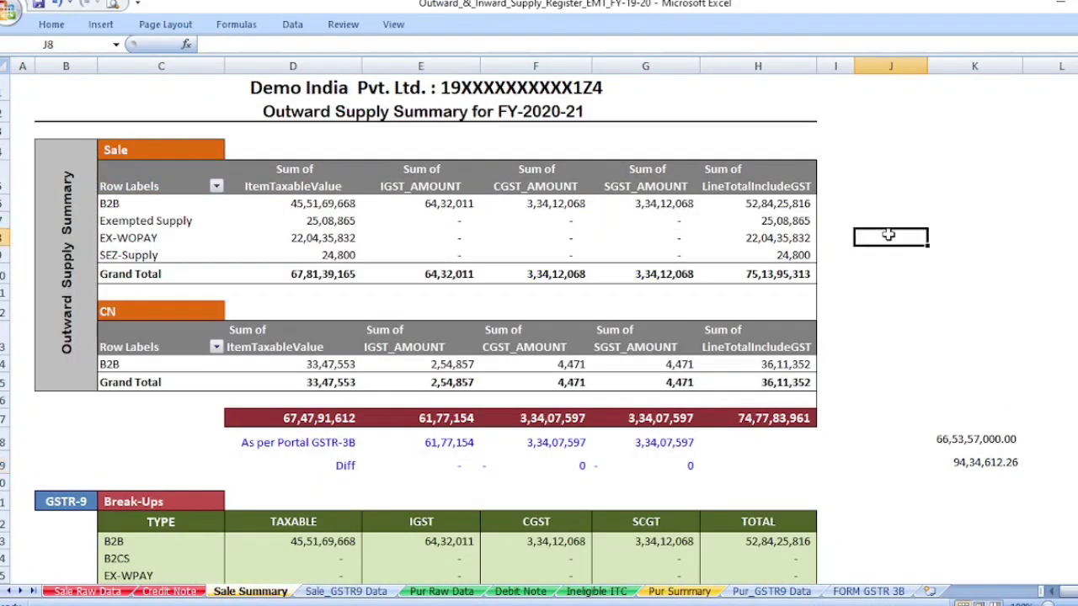
pyautogui.moveTo(424, 209)
pyautogui.click(884, 254)
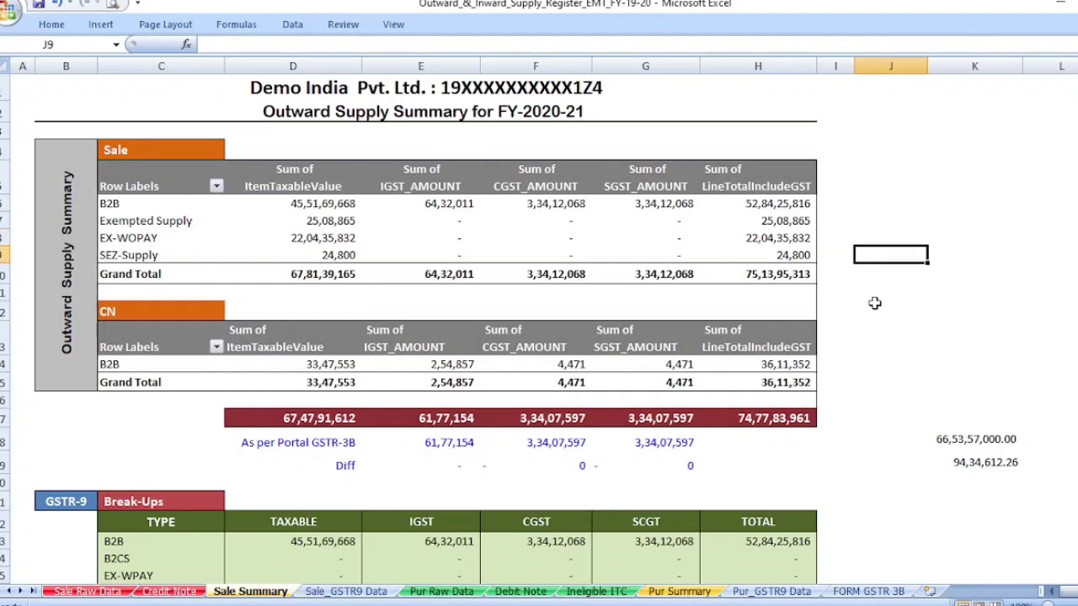
pyautogui.click(872, 325)
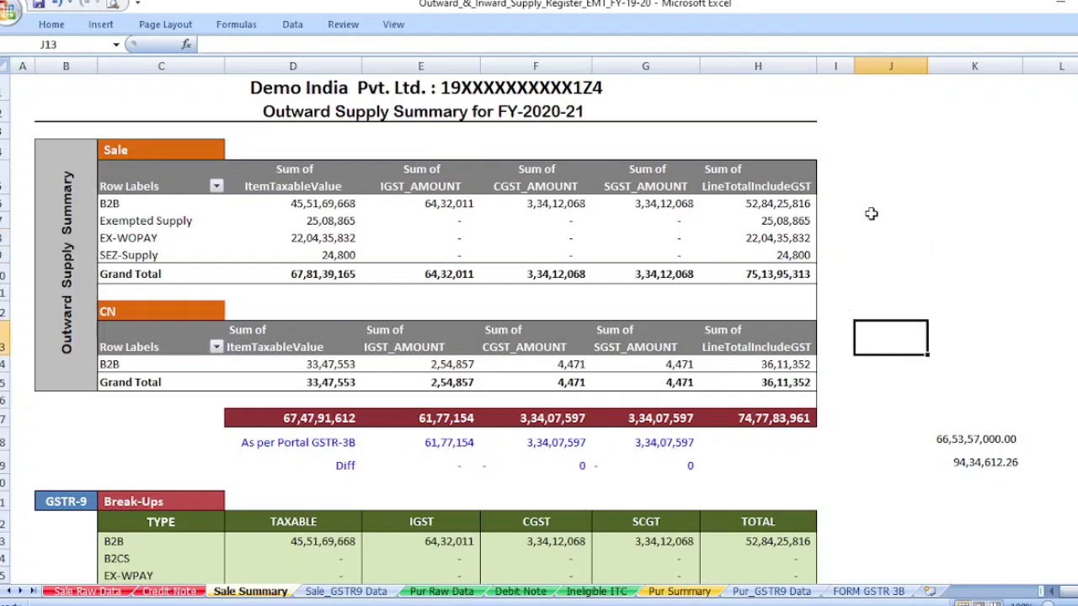
pyautogui.click(871, 239)
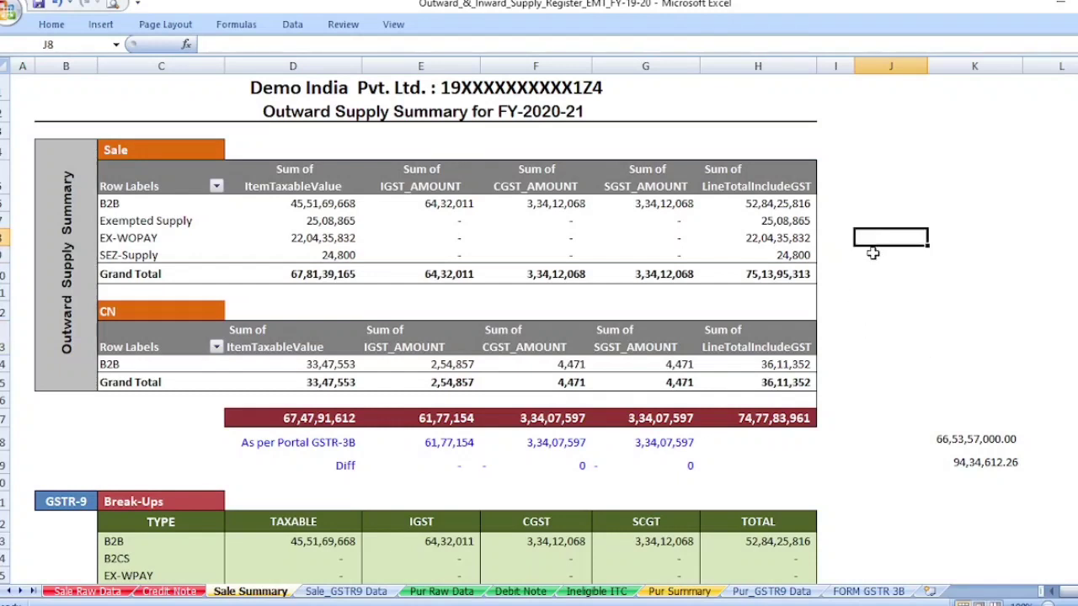
pyautogui.click(872, 257)
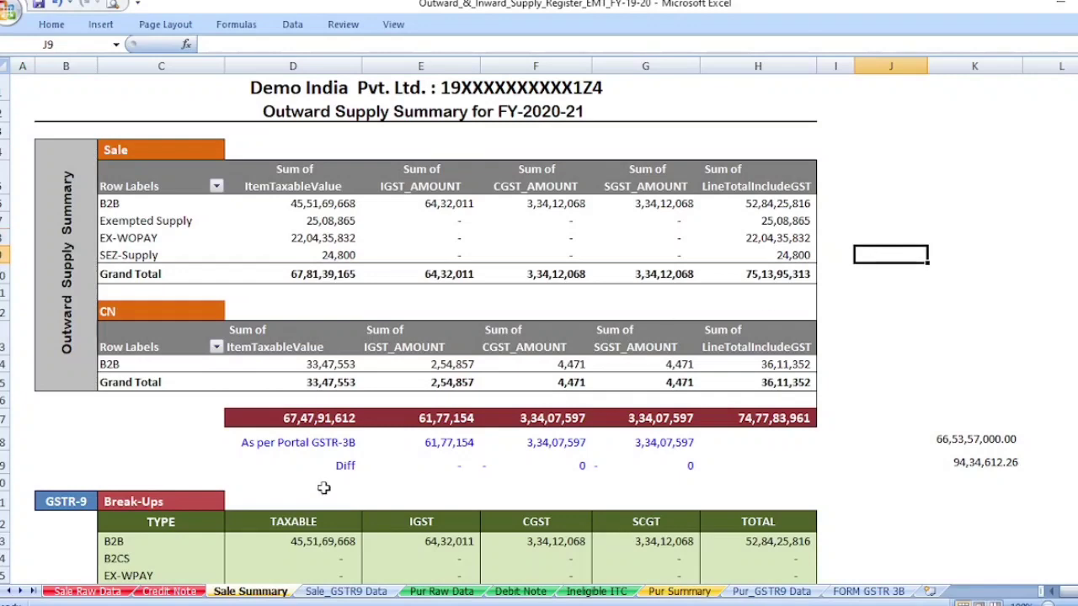
# Step: Return to the GSTR-9 workbook's 4 Outward sheet and check rows A (B2C) and B (B2B), including row B's taxable value and tax amounts
pyautogui.moveTo(598, 605)
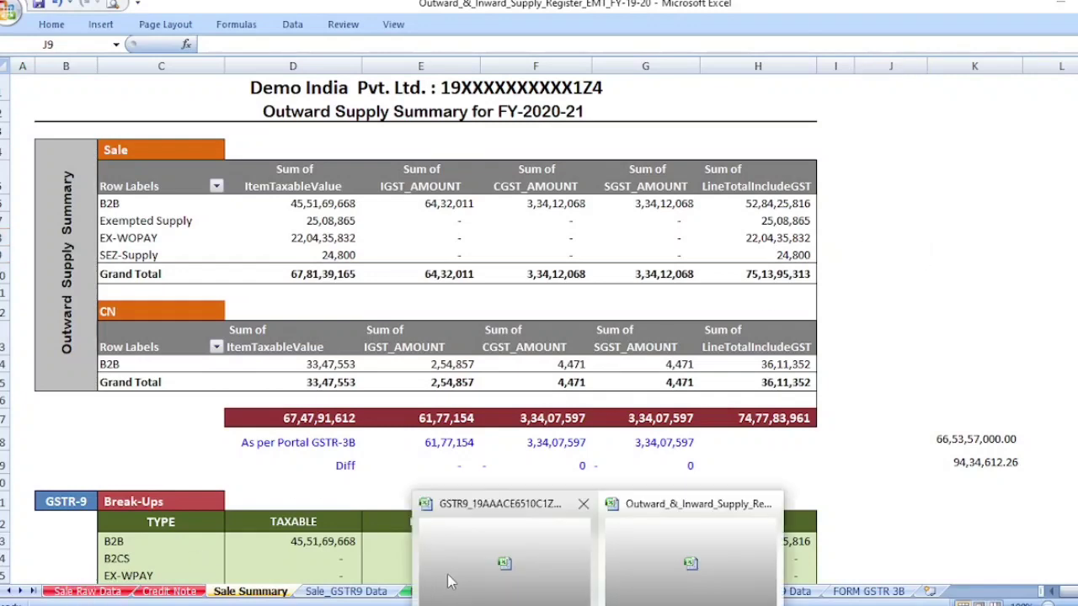
pyautogui.click(477, 551)
pyautogui.click(75, 593)
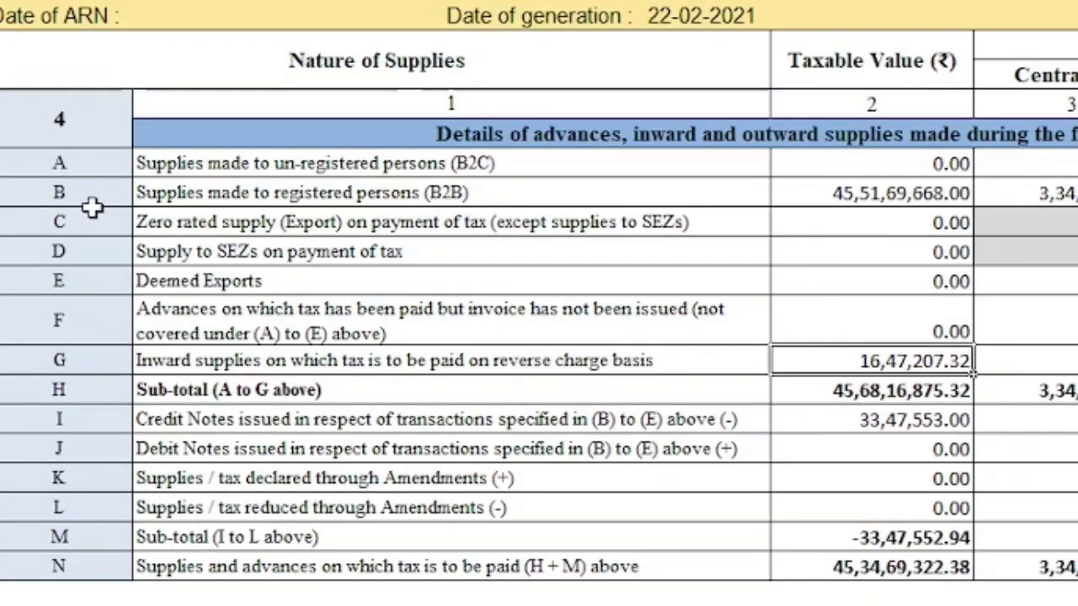
pyautogui.click(236, 167)
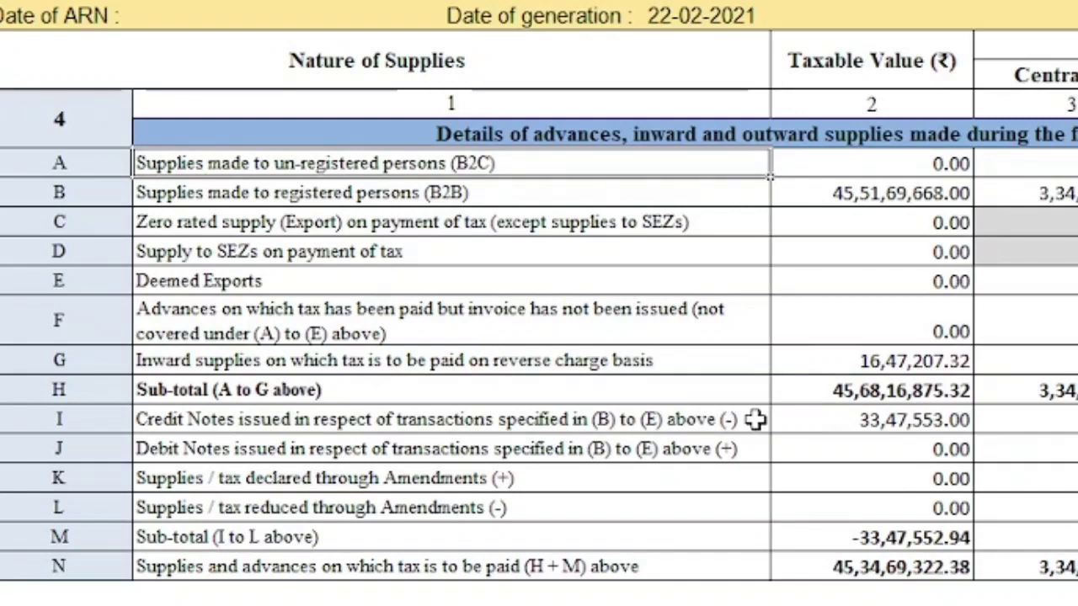
pyautogui.click(596, 204)
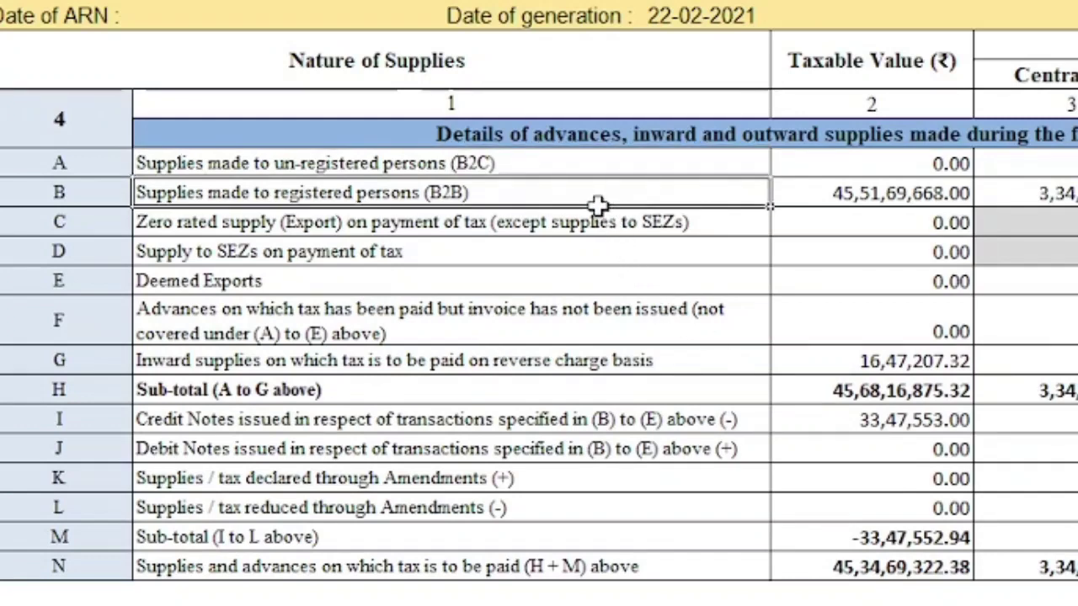
pyautogui.click(864, 194)
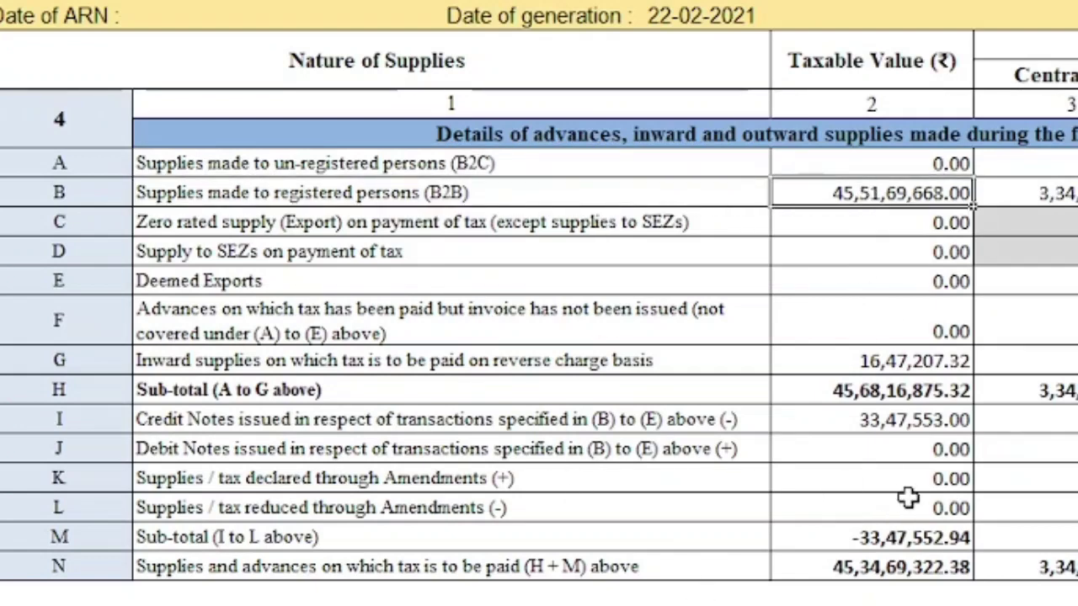
pyautogui.press('Right')
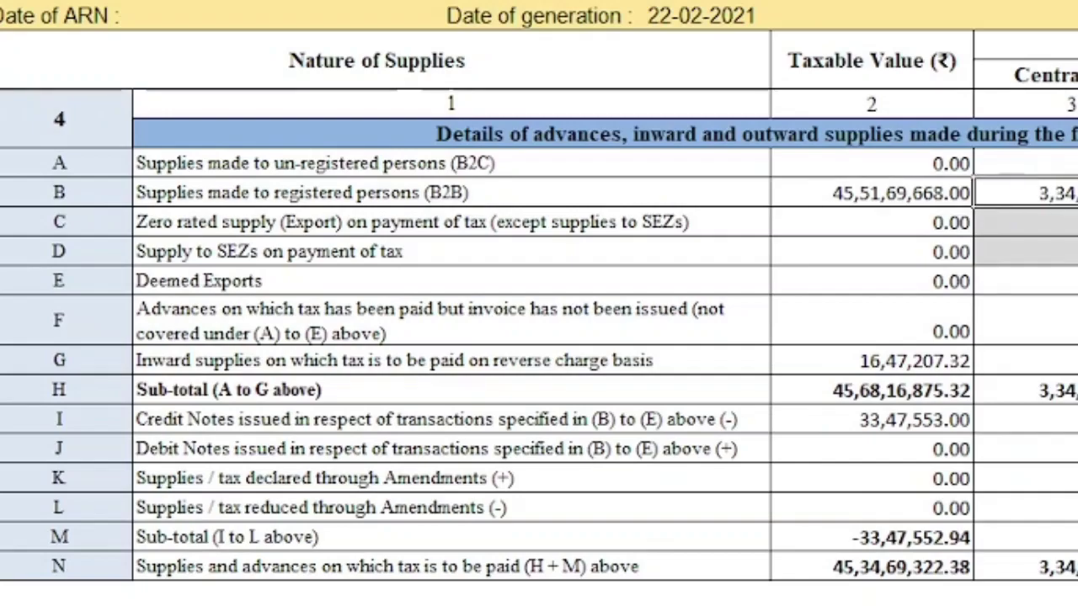
pyautogui.press('Right')
pyautogui.click(1016, 241)
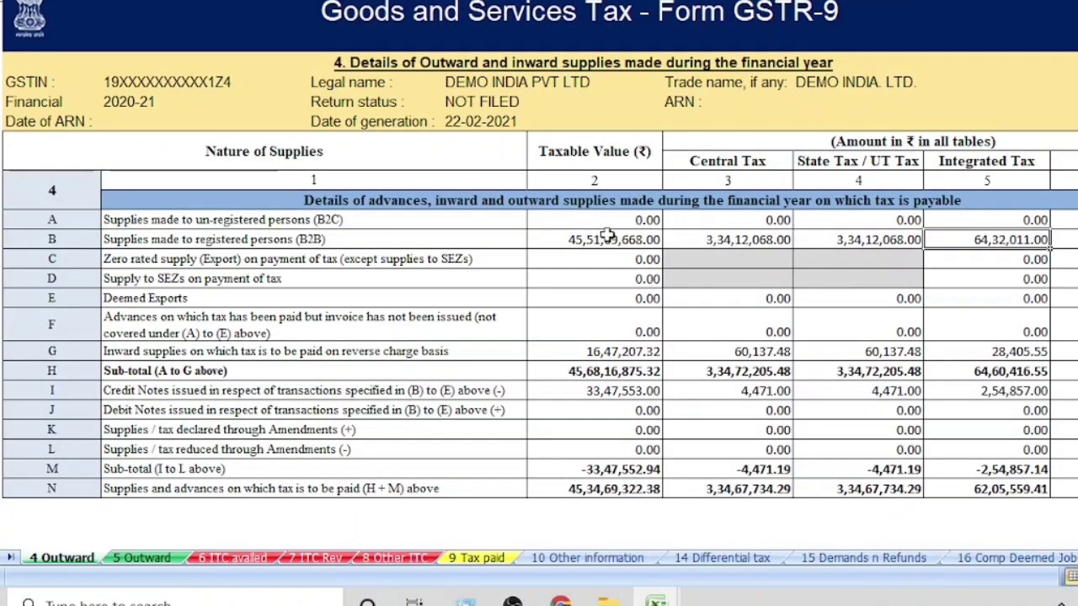
pyautogui.click(607, 235)
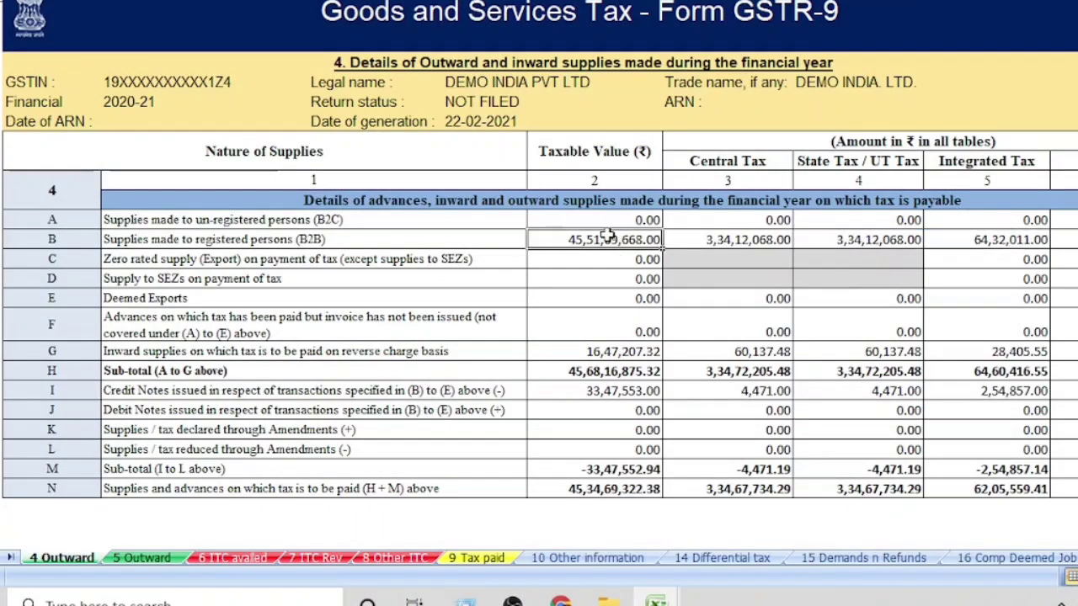
pyautogui.click(717, 237)
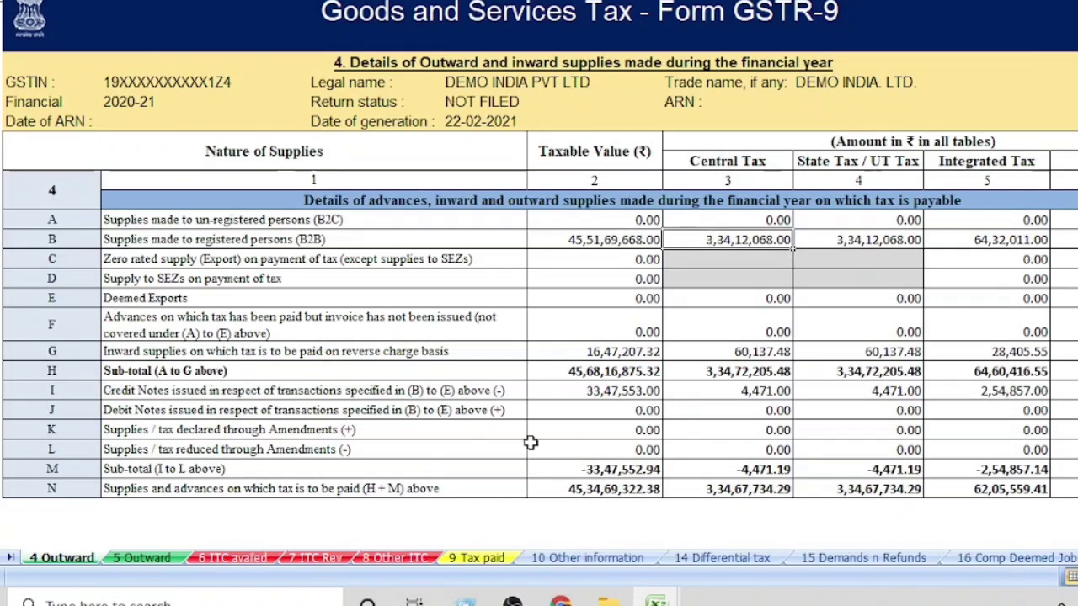
# Step: Switch to the register's Sale Summary sheet and review the GSTR-9 Break-Ups table below the outward supply summary
pyautogui.click(671, 601)
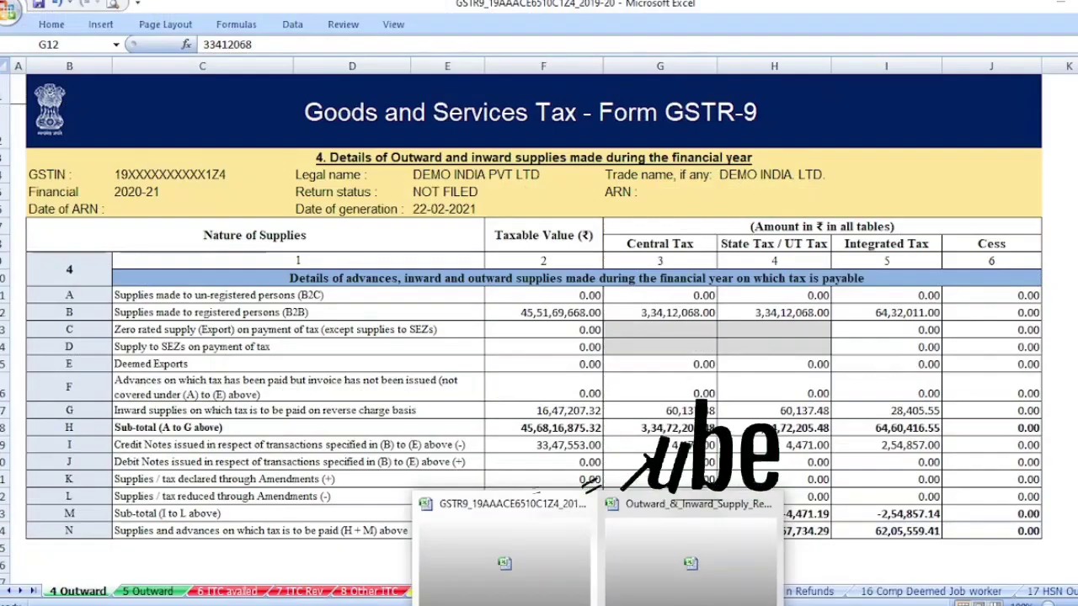
pyautogui.click(690, 471)
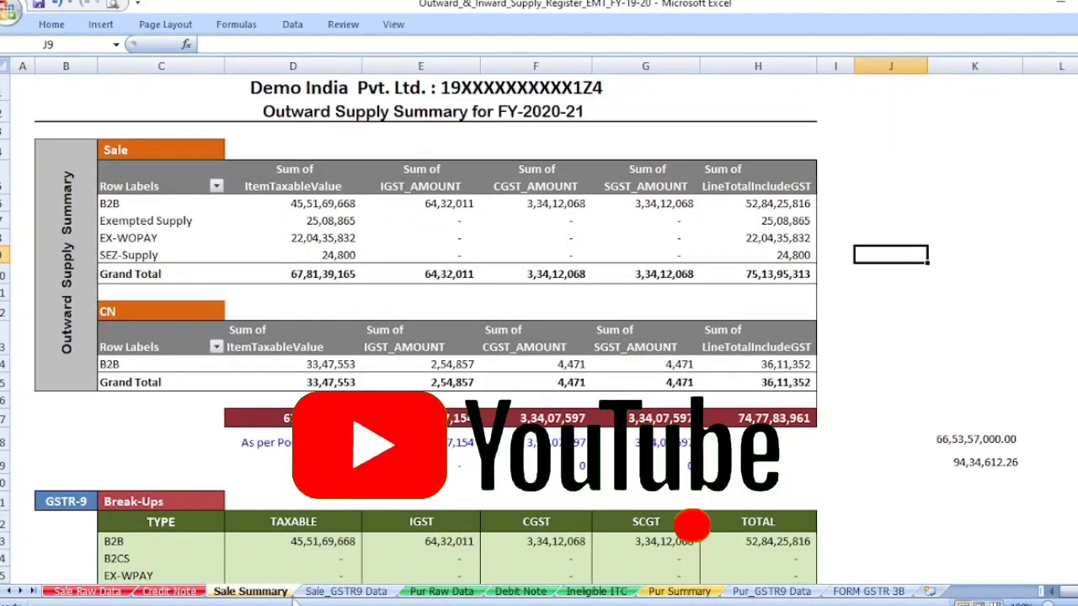
pyautogui.scroll(-1, 572, 393)
pyautogui.scroll(-2, 573, 393)
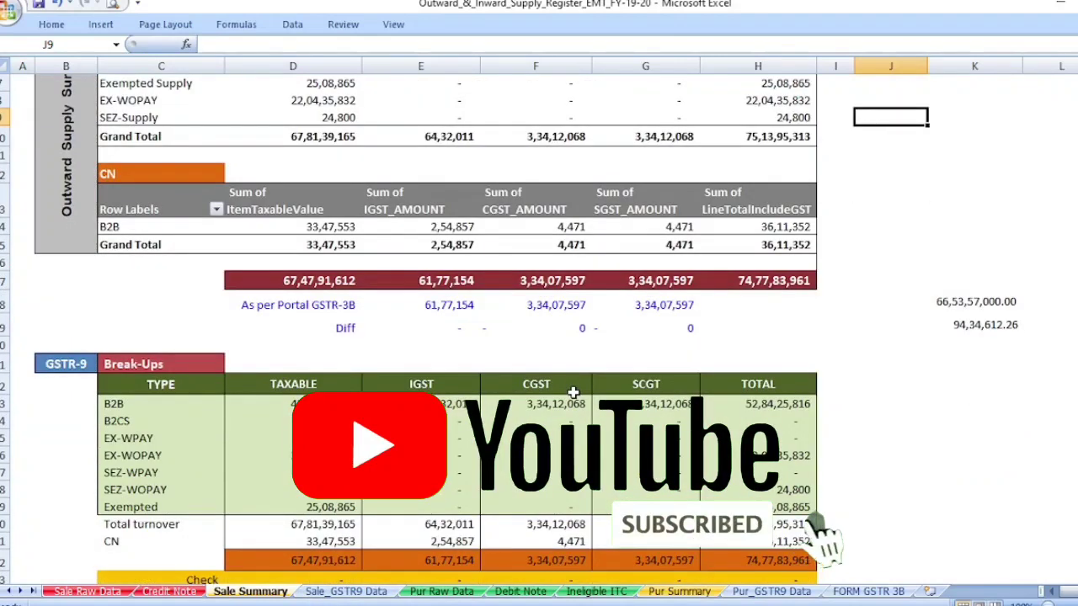
pyautogui.scroll(2, 573, 394)
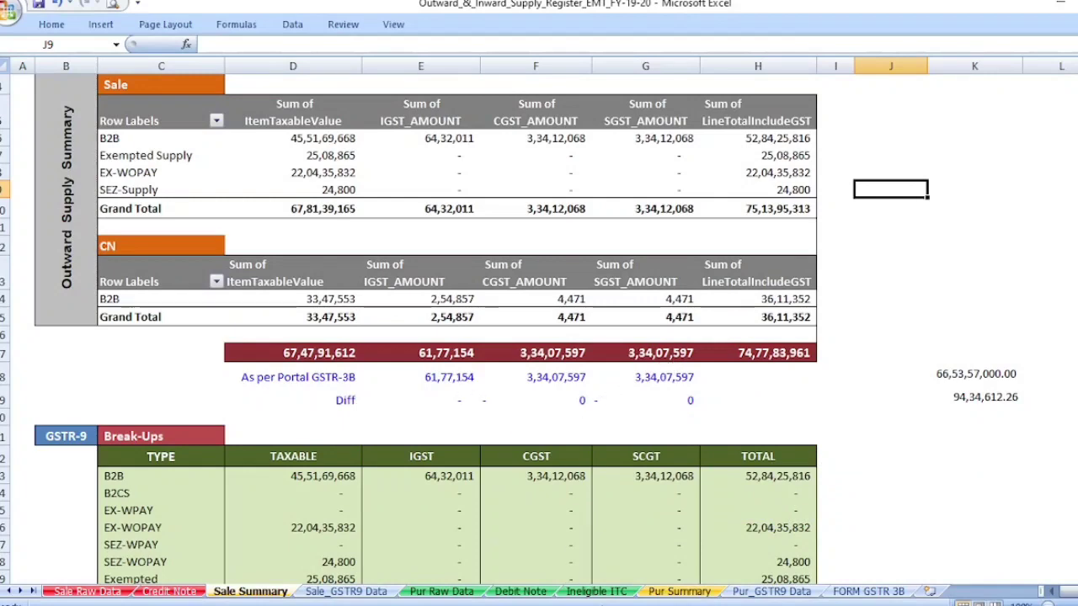
# Step: Switch back to the GSTR-9 form and check the Central Tax and State Tax amounts for B2B supplies in row B
pyautogui.click(599, 605)
pyautogui.click(503, 557)
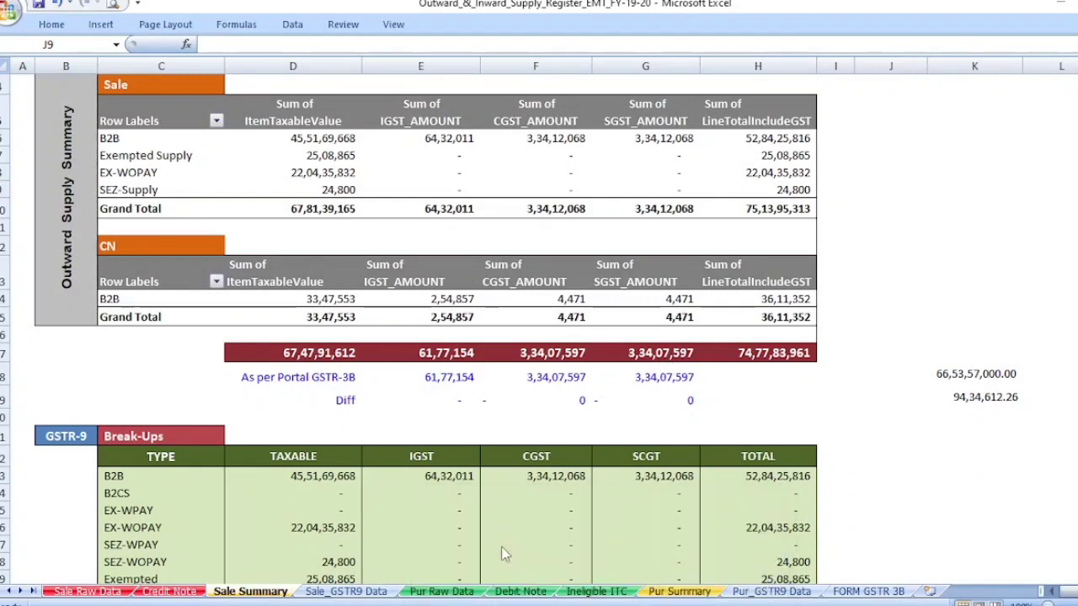
pyautogui.click(797, 313)
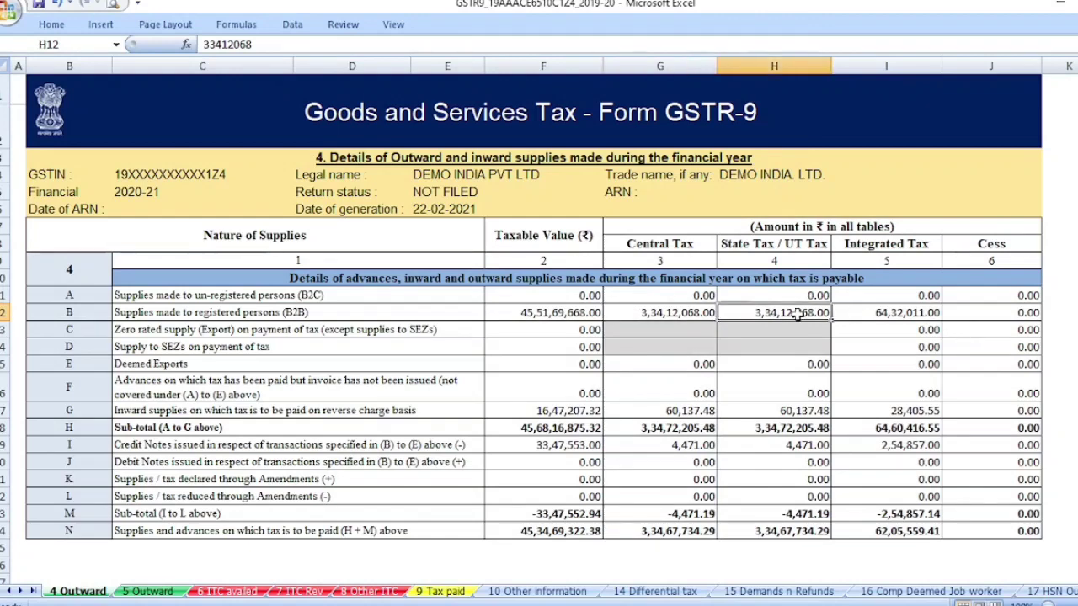
pyautogui.click(693, 313)
pyautogui.click(779, 313)
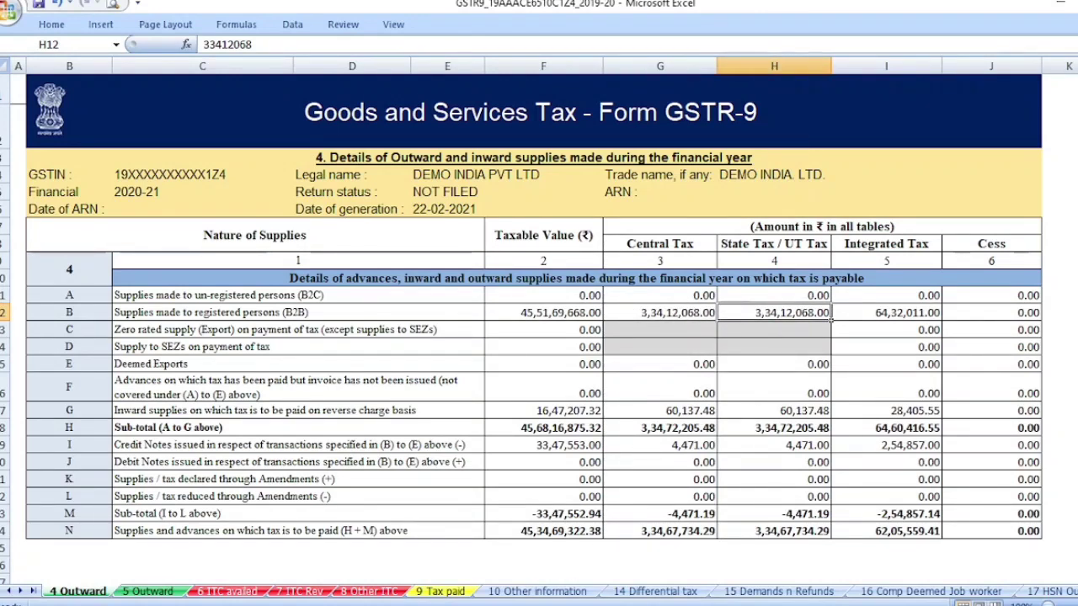
# Step: Compare the register's net CGST total and B2B IGST and CGST amounts with row B's Central Tax in GSTR-9 table 4
pyautogui.click(655, 537)
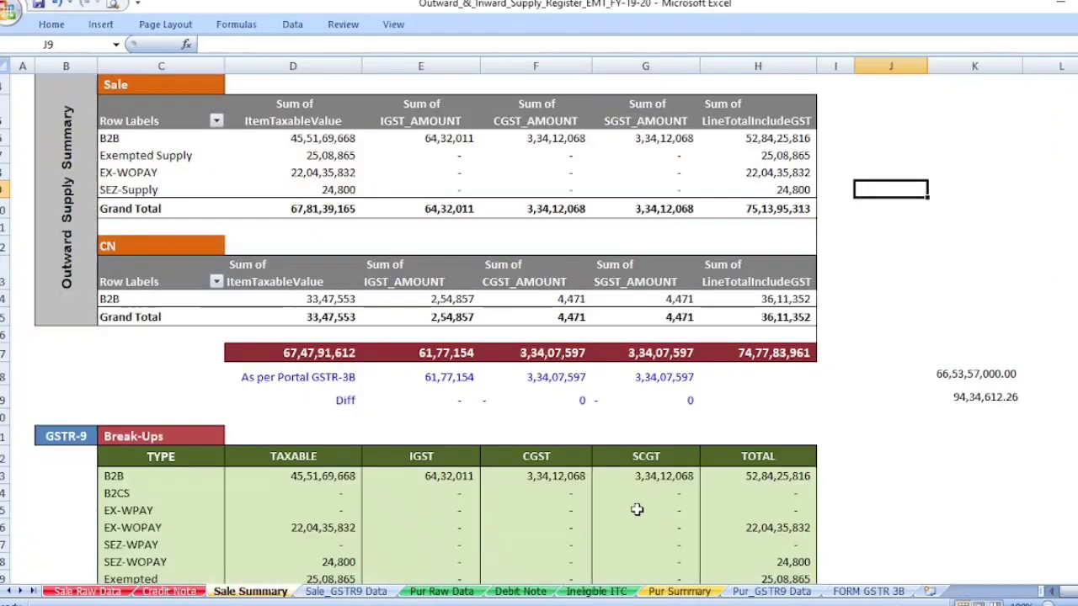
pyautogui.click(552, 355)
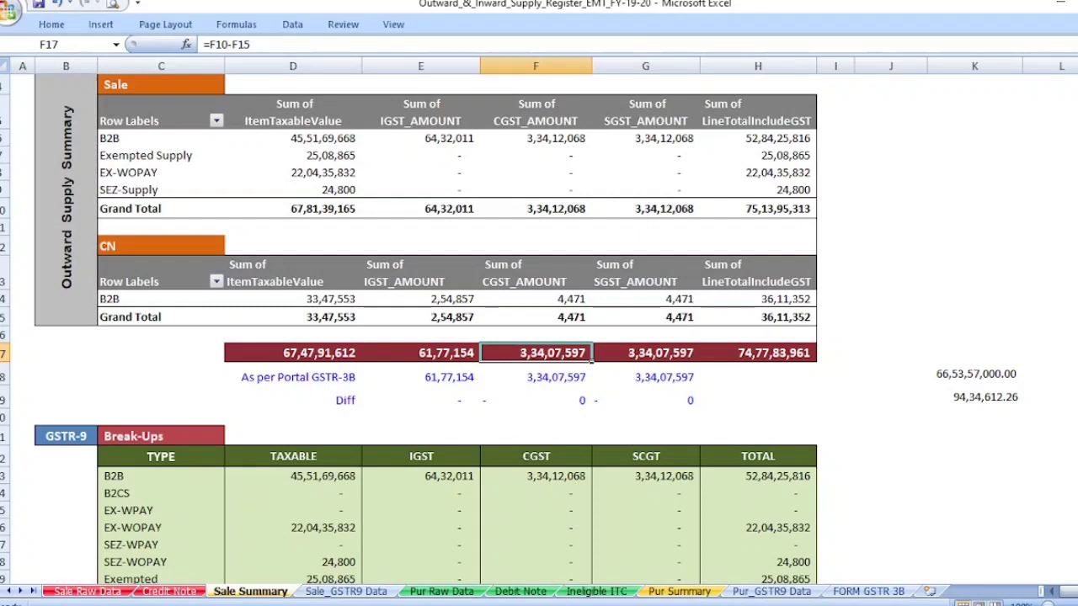
pyautogui.click(597, 605)
pyautogui.click(535, 143)
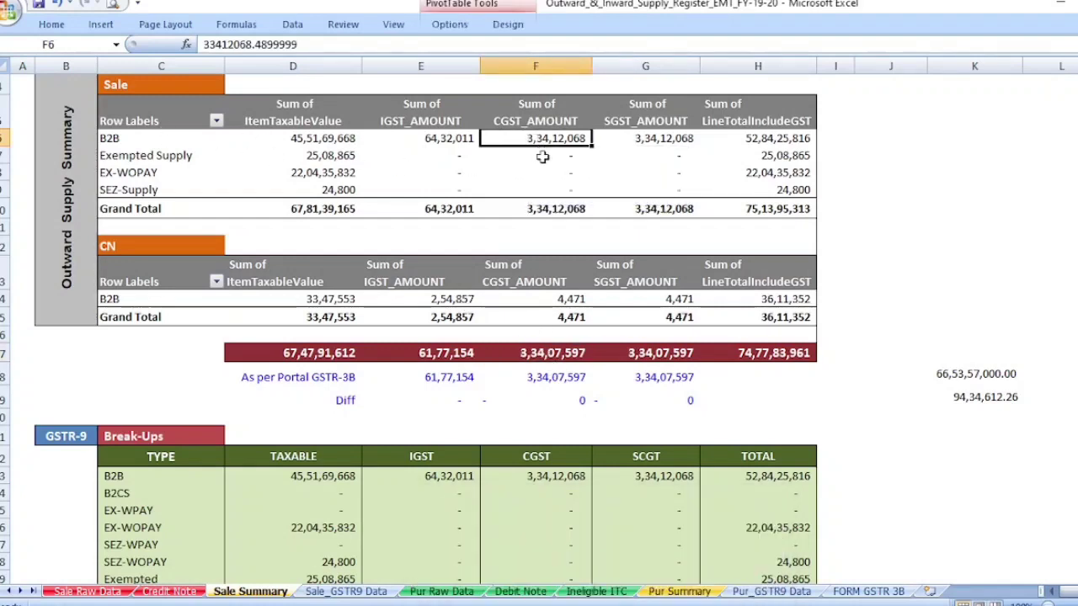
pyautogui.click(444, 137)
pyautogui.click(563, 143)
pyautogui.moveTo(568, 586)
pyautogui.click(529, 559)
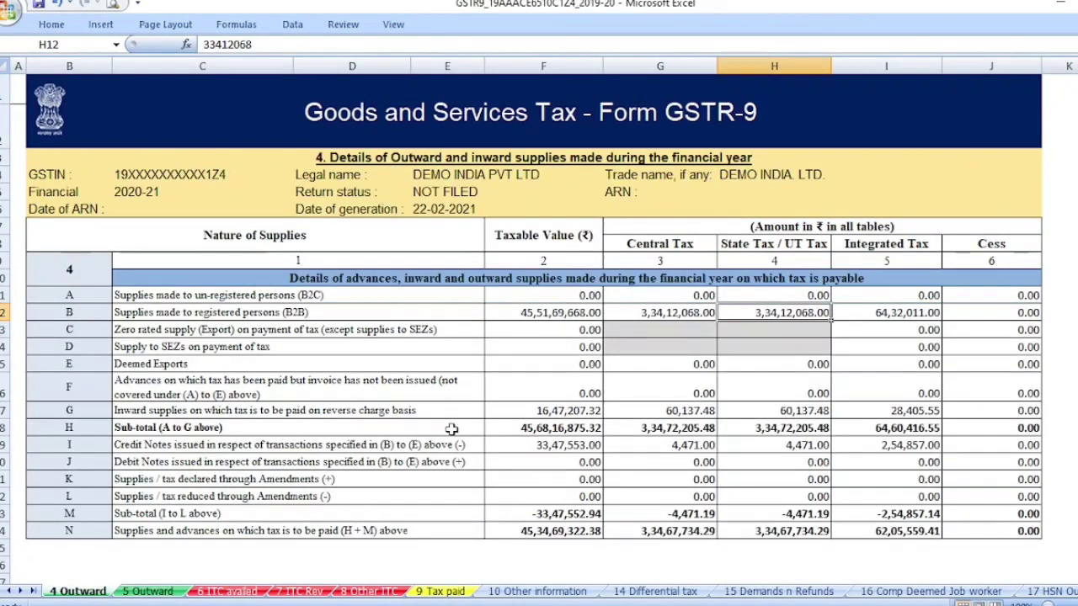
pyautogui.click(672, 315)
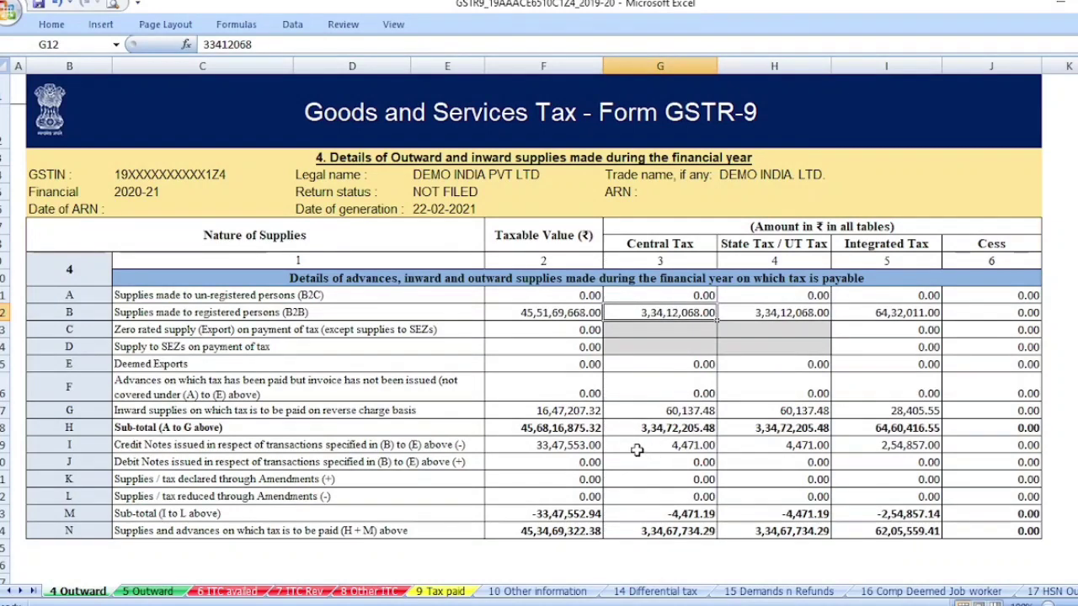
# Step: Examine row I, credit notes issued, in table 4 for its Taxable Value, Central Tax and State Tax amounts
pyautogui.click(339, 448)
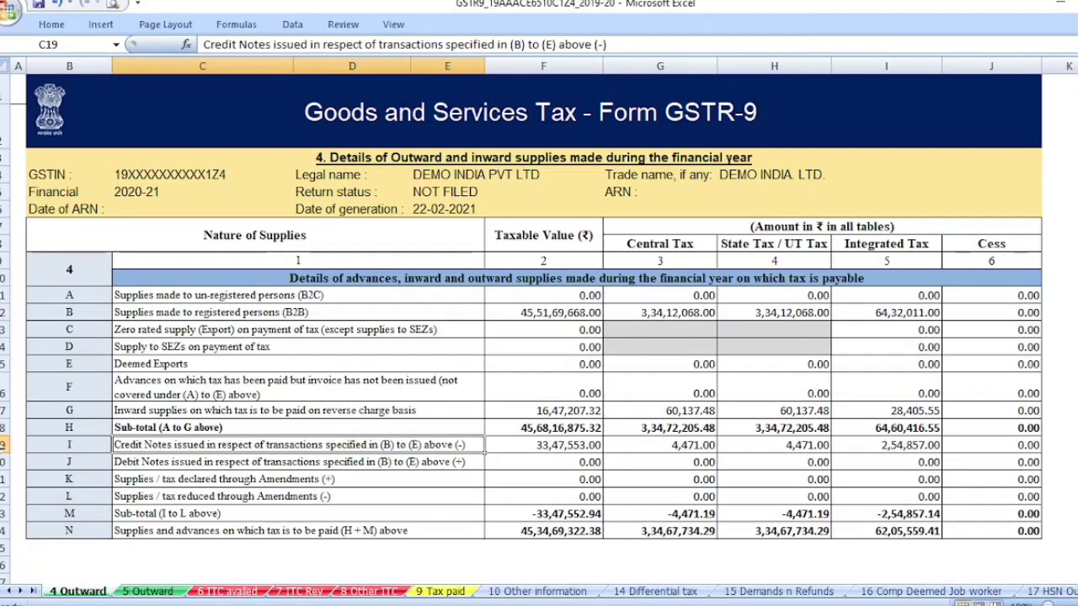
pyautogui.click(12, 452)
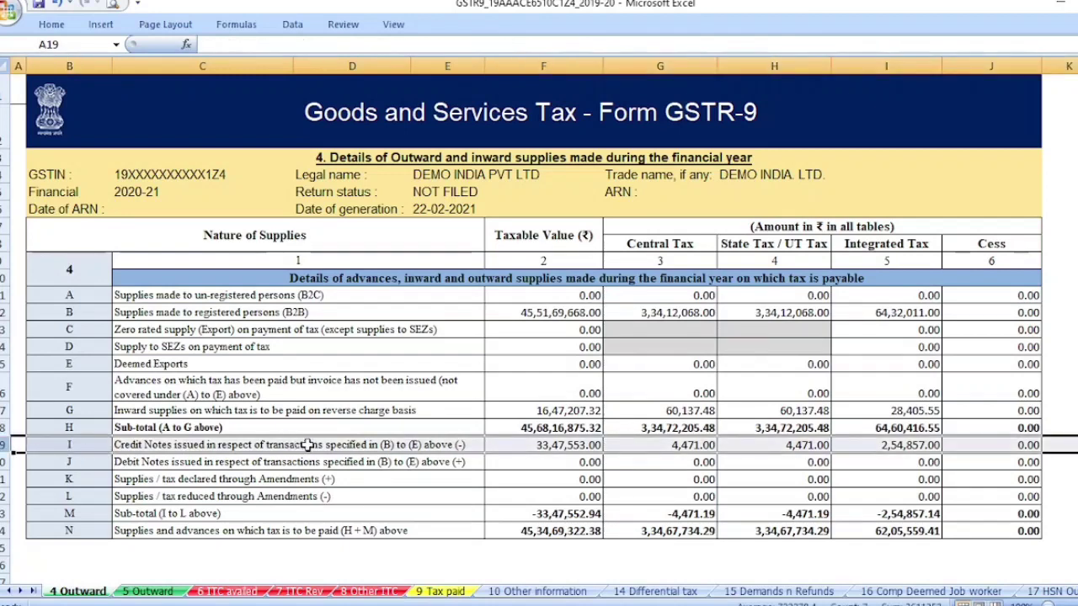
pyautogui.click(549, 446)
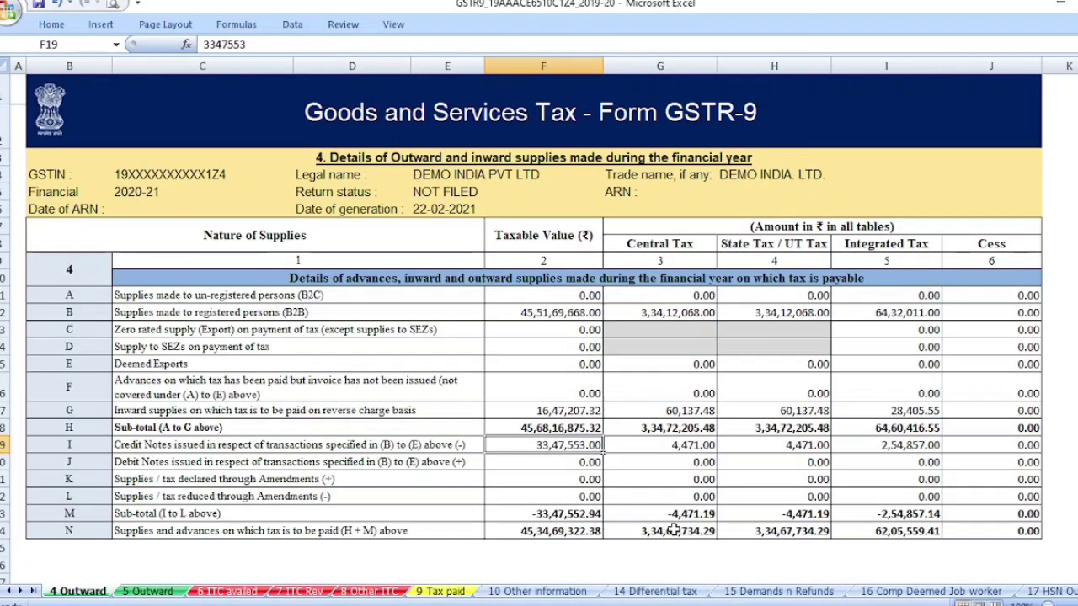
pyautogui.click(673, 446)
pyautogui.click(805, 448)
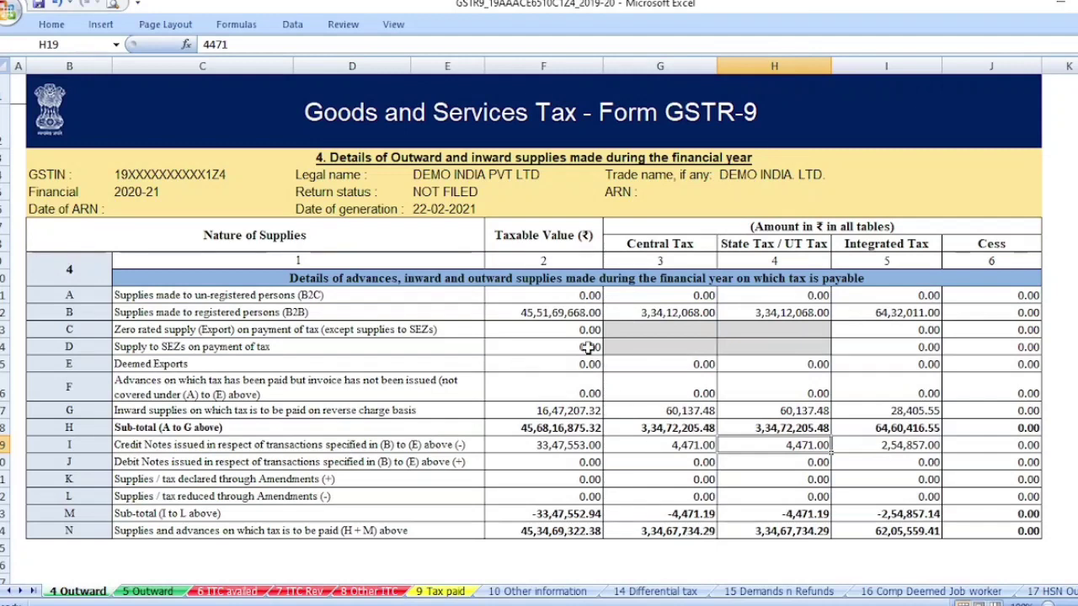
# Step: Review table 4's rows C, D, F and G, including the reverse charge inward supplies' Taxable Value and tax amounts
pyautogui.click(149, 330)
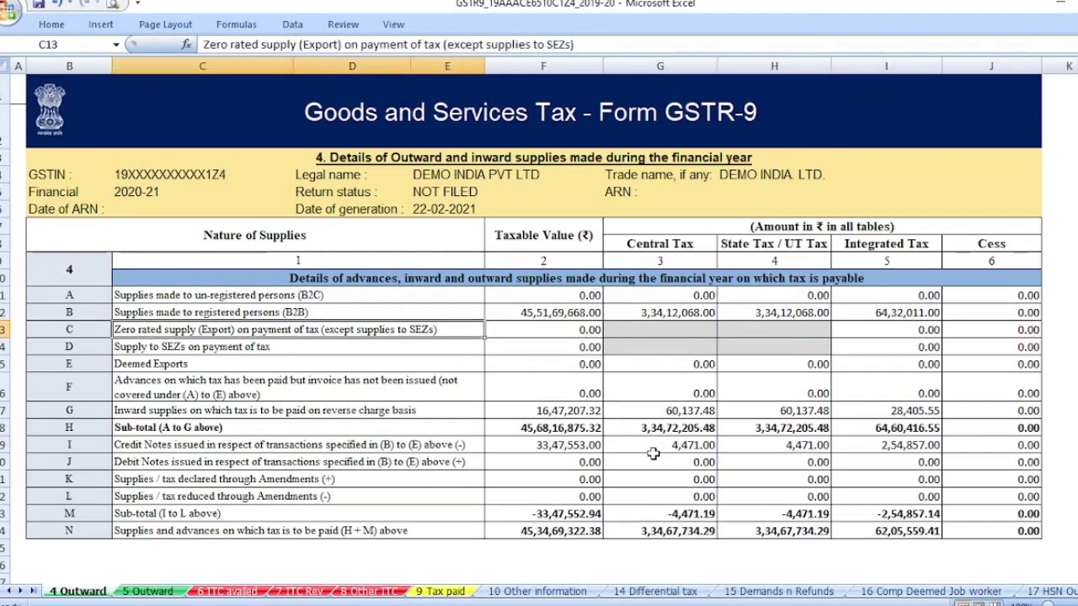
pyautogui.click(324, 346)
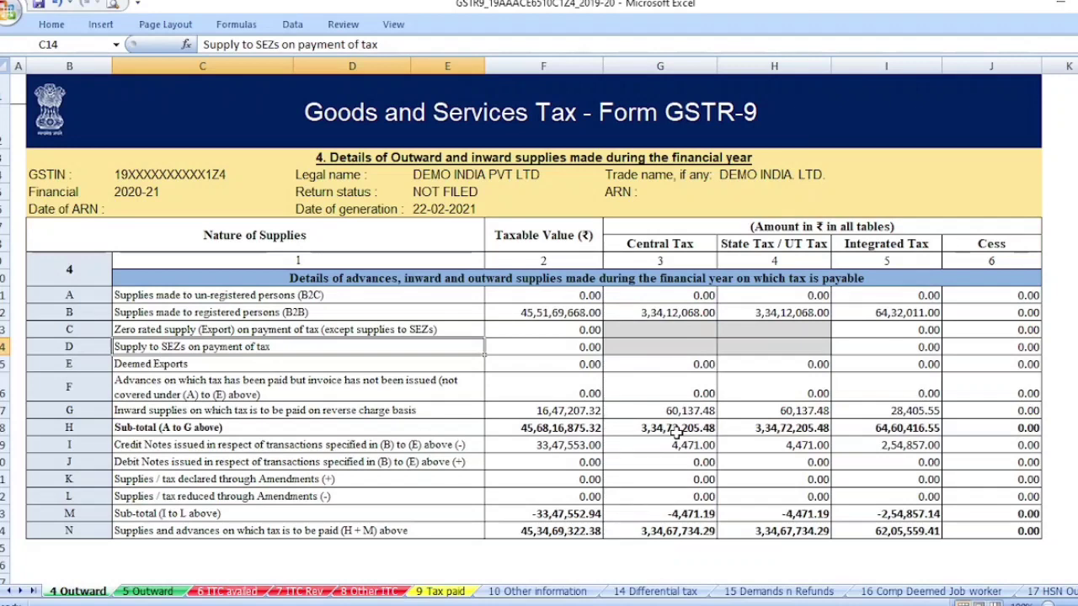
pyautogui.click(330, 378)
pyautogui.click(678, 392)
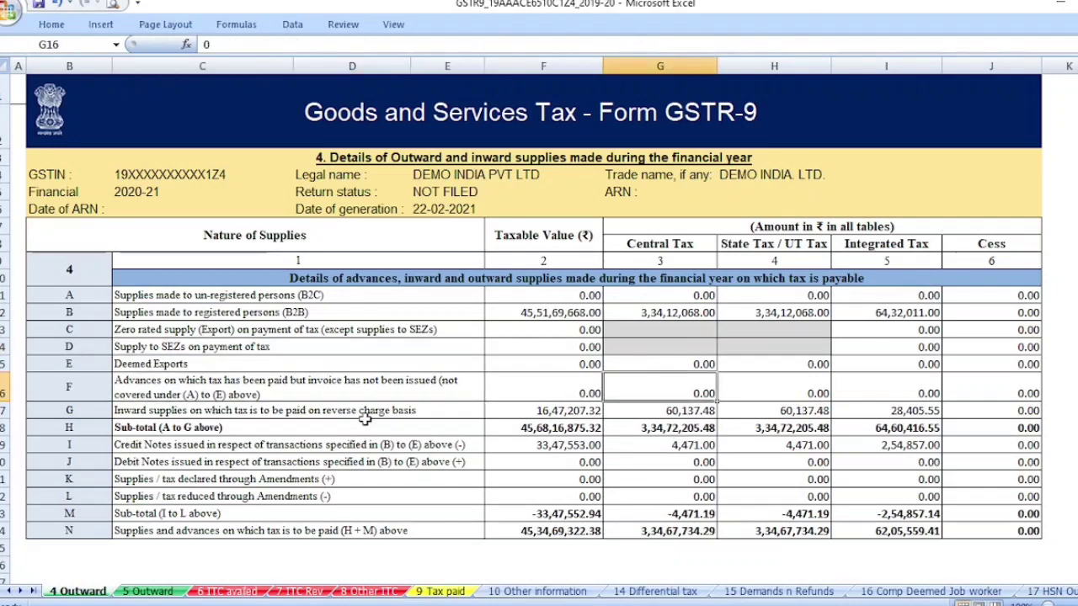
pyautogui.click(304, 410)
pyautogui.click(593, 412)
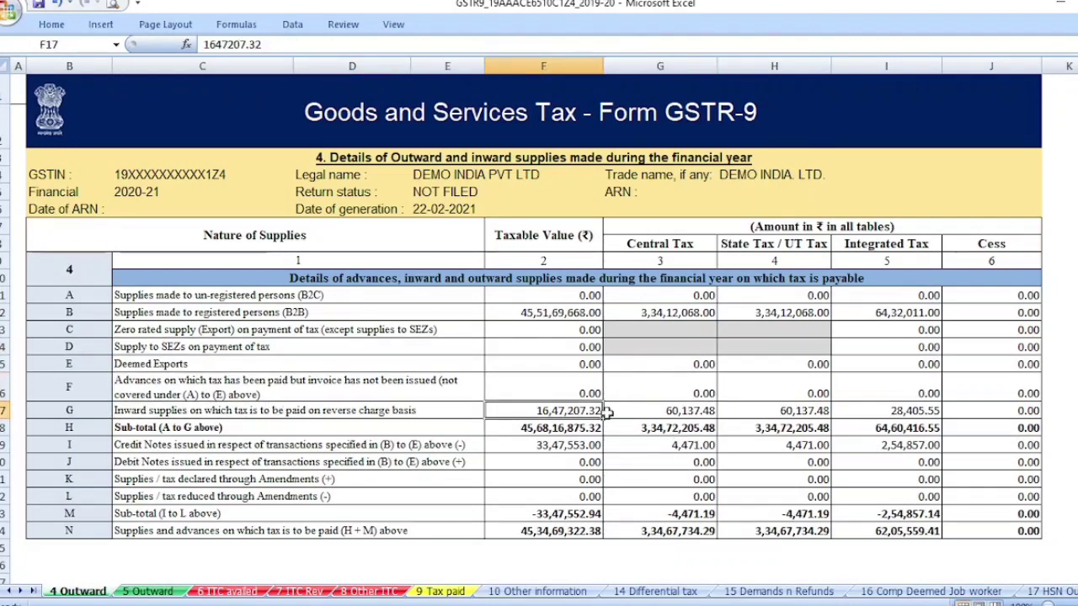
pyautogui.moveTo(606, 411); pyautogui.dragTo(867, 415)
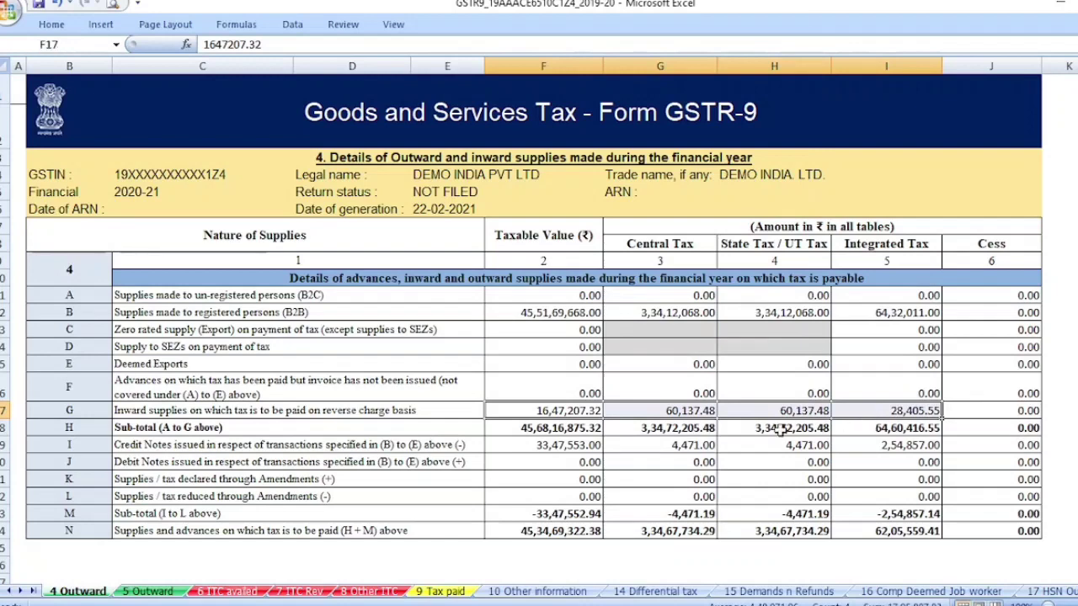
# Step: Check the Taxable Value of sub-total H and credit notes, plus row N's totals in table 4
pyautogui.click(530, 429)
pyautogui.click(554, 444)
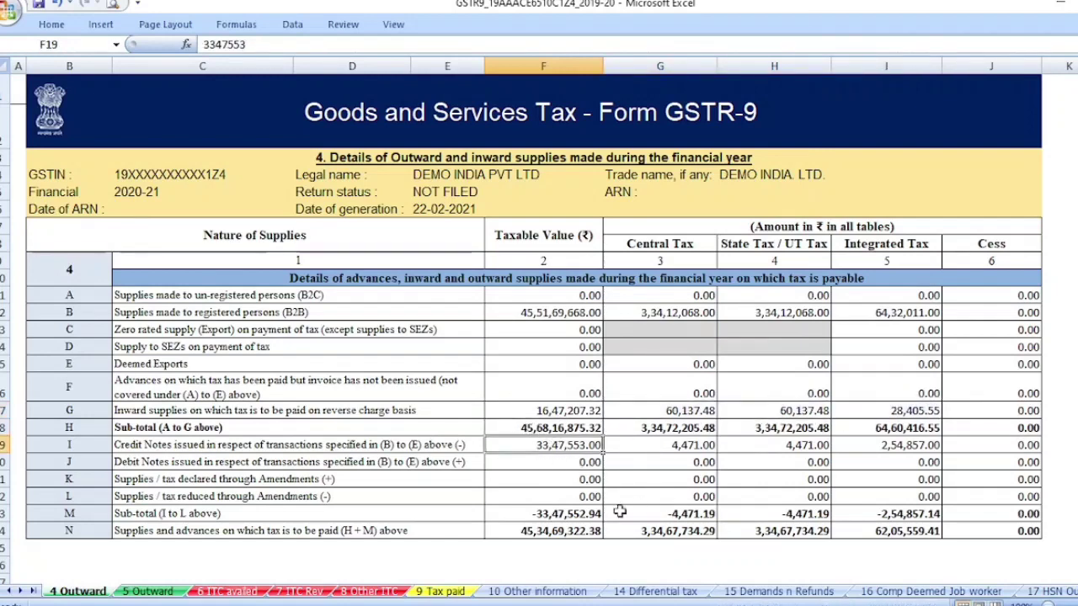
pyautogui.moveTo(555, 531); pyautogui.dragTo(906, 533)
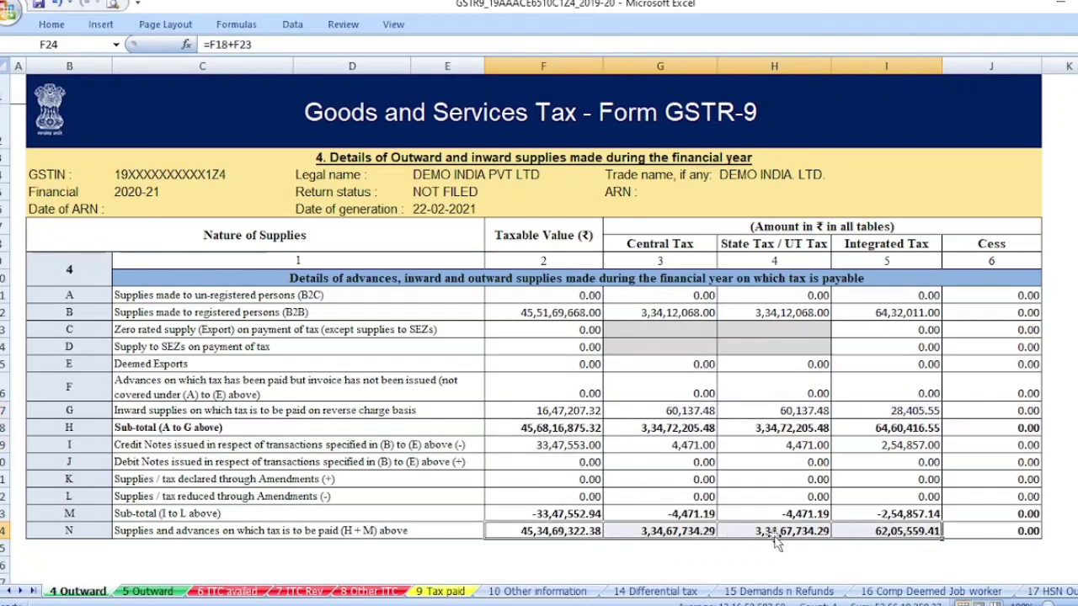
pyautogui.click(664, 532)
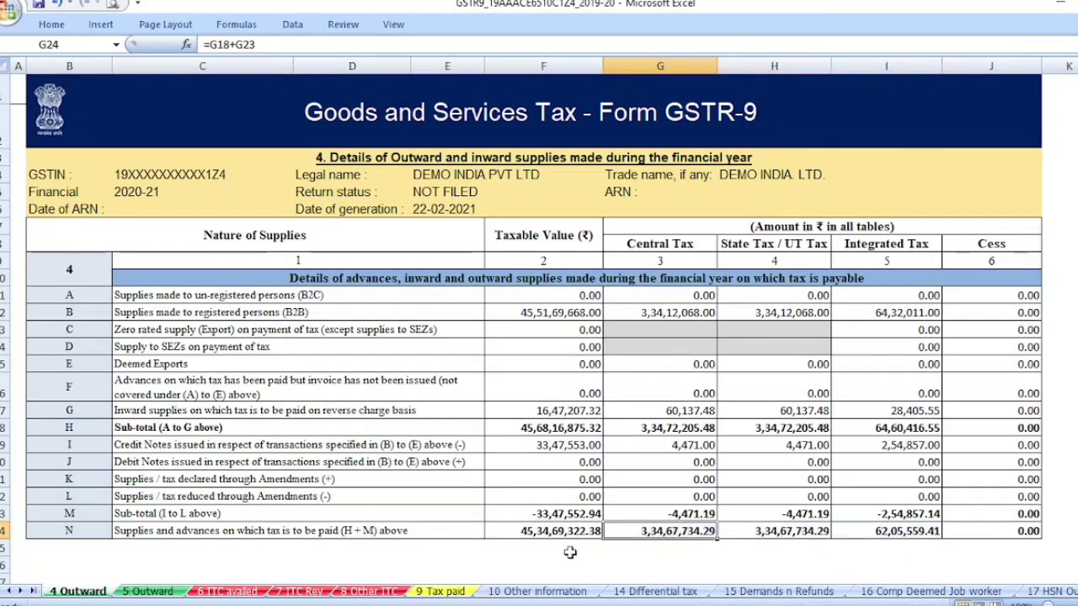
# Step: Open the 5 Outward sheet and look over the outward supplies on which tax is not payable
pyautogui.click(154, 595)
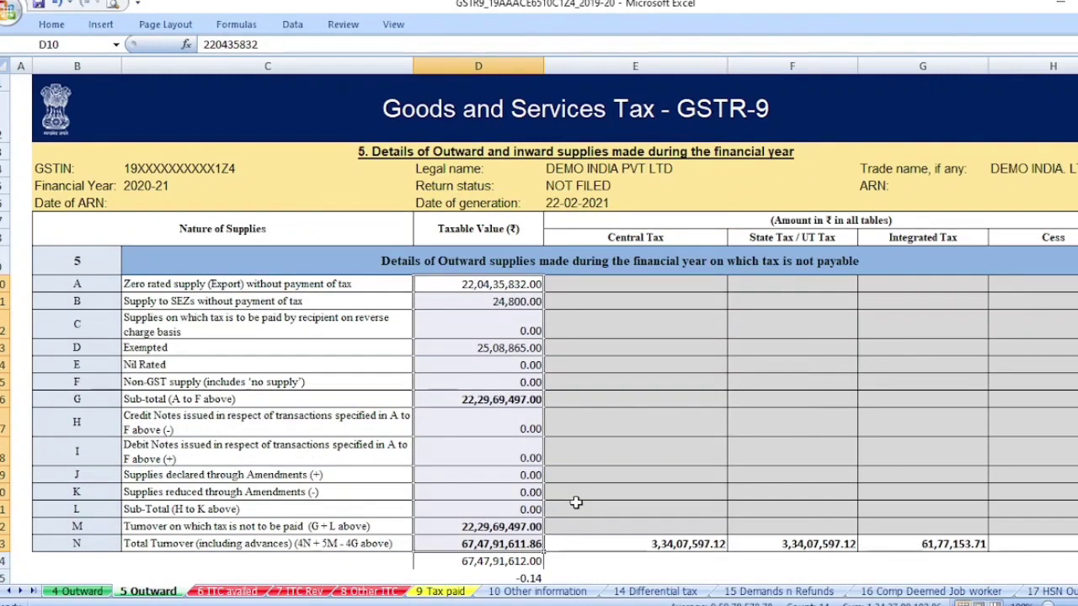
pyautogui.click(606, 365)
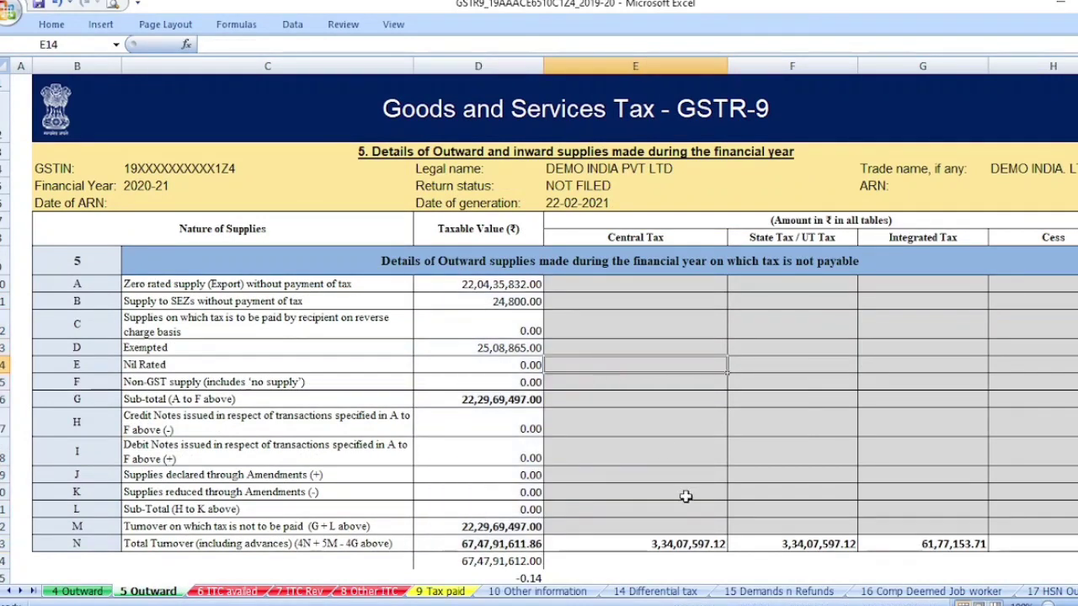
pyautogui.click(598, 417)
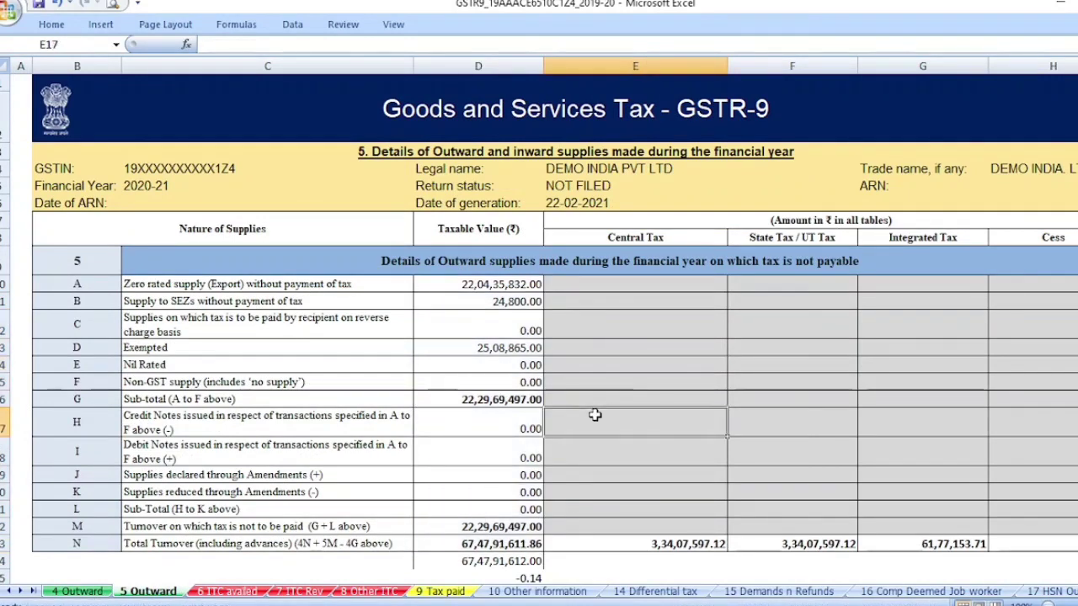
# Step: Compare table 5 row A, exports without payment of tax, with the EX-WOPAY taxable value in the register's Sale Summary
pyautogui.click(190, 287)
pyautogui.click(503, 287)
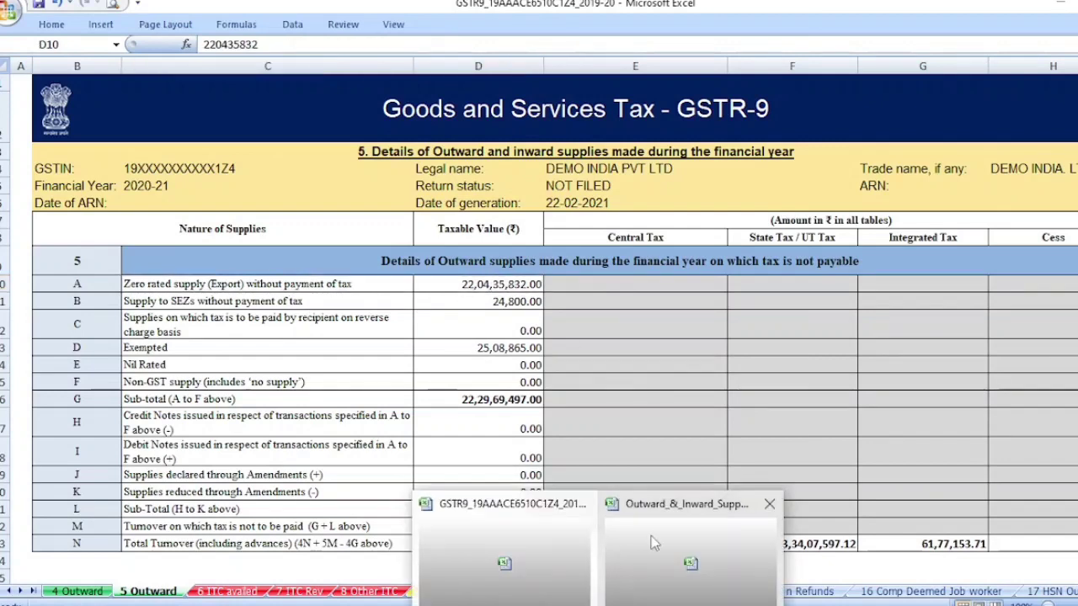
pyautogui.click(651, 537)
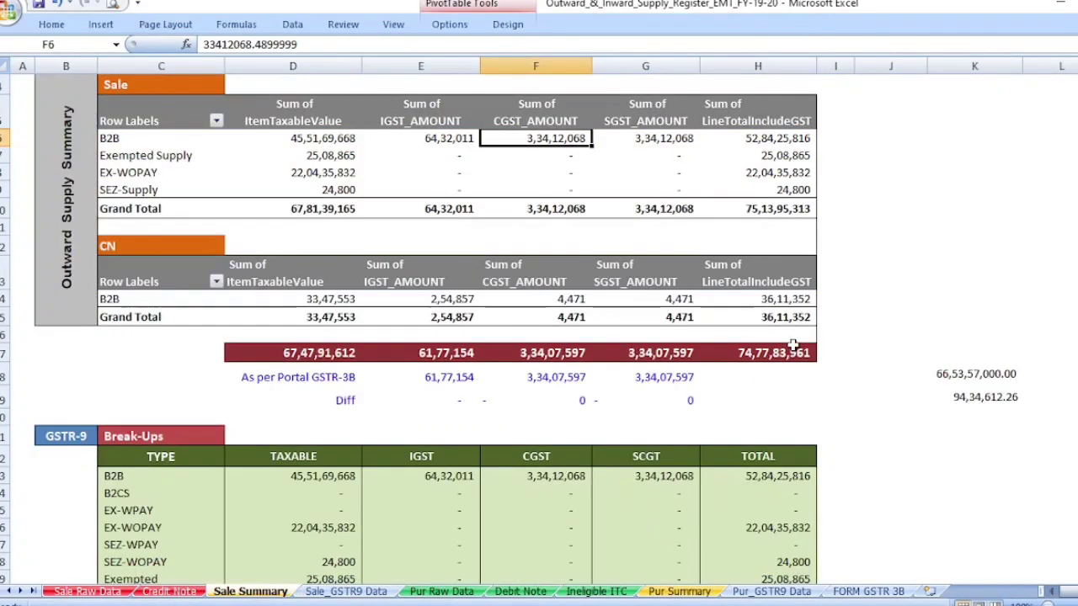
pyautogui.click(284, 173)
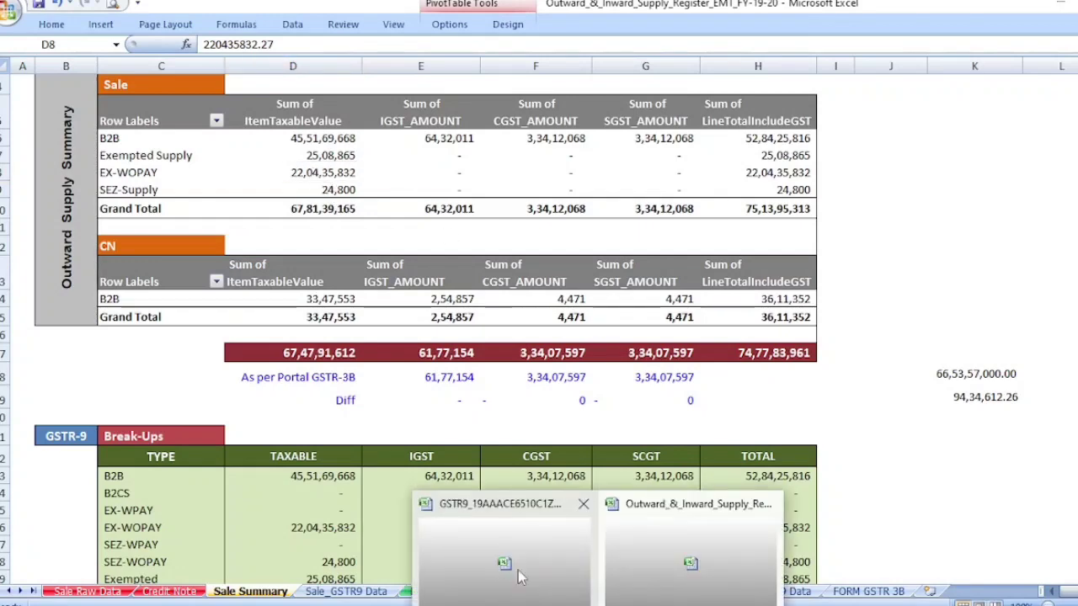
pyautogui.click(539, 568)
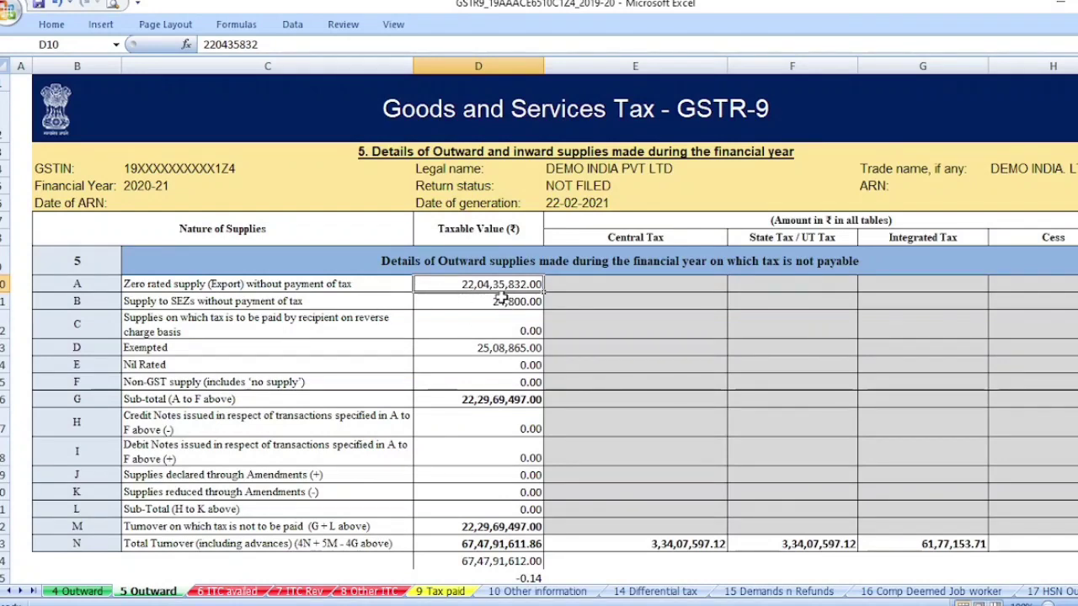
# Step: Compare table 5 row B, SEZ supplies without payment of tax, with the SEZ-Supply taxable value in the register's Sale Summary
pyautogui.click(500, 300)
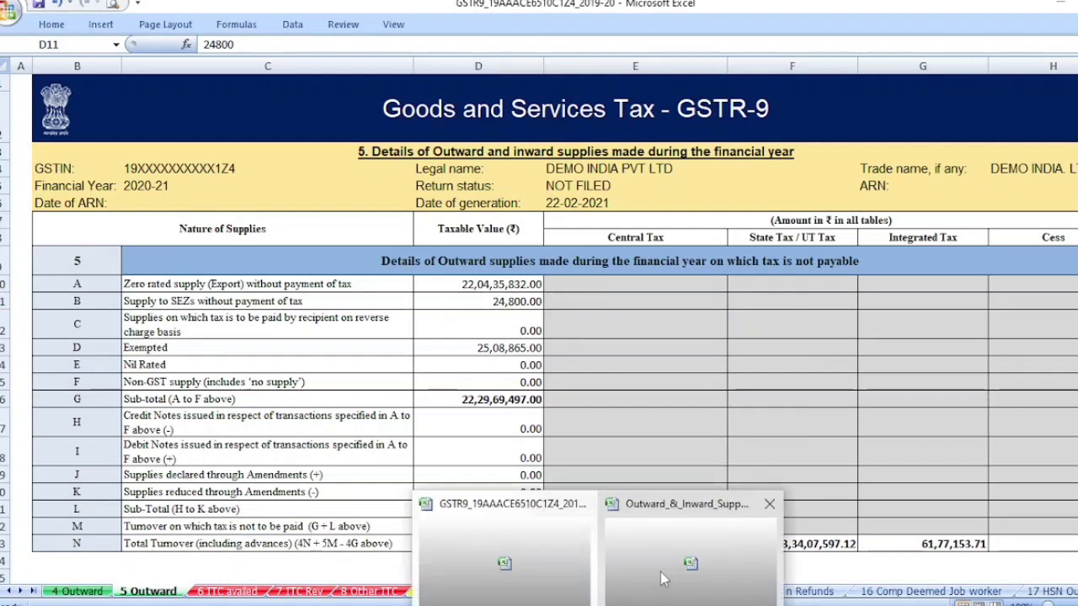
pyautogui.click(666, 577)
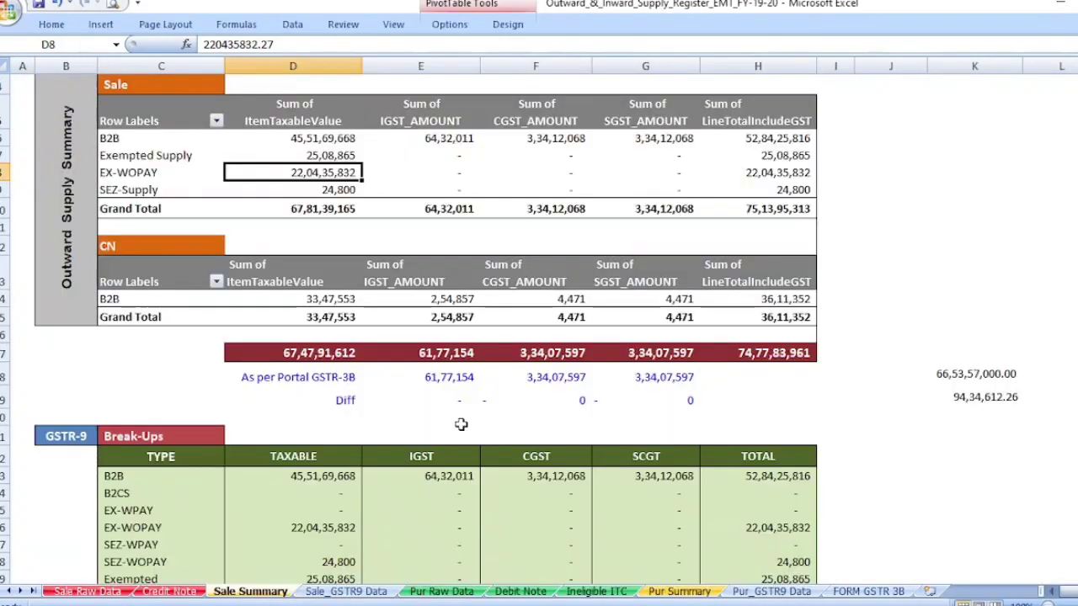
pyautogui.click(352, 191)
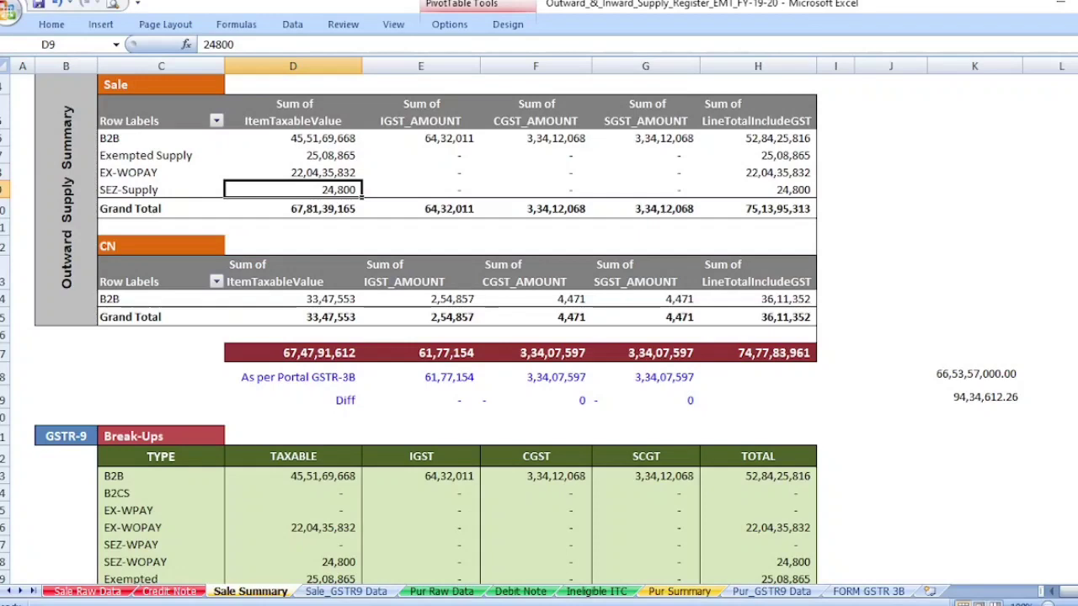
pyautogui.hotkey('alt', 'Tab')
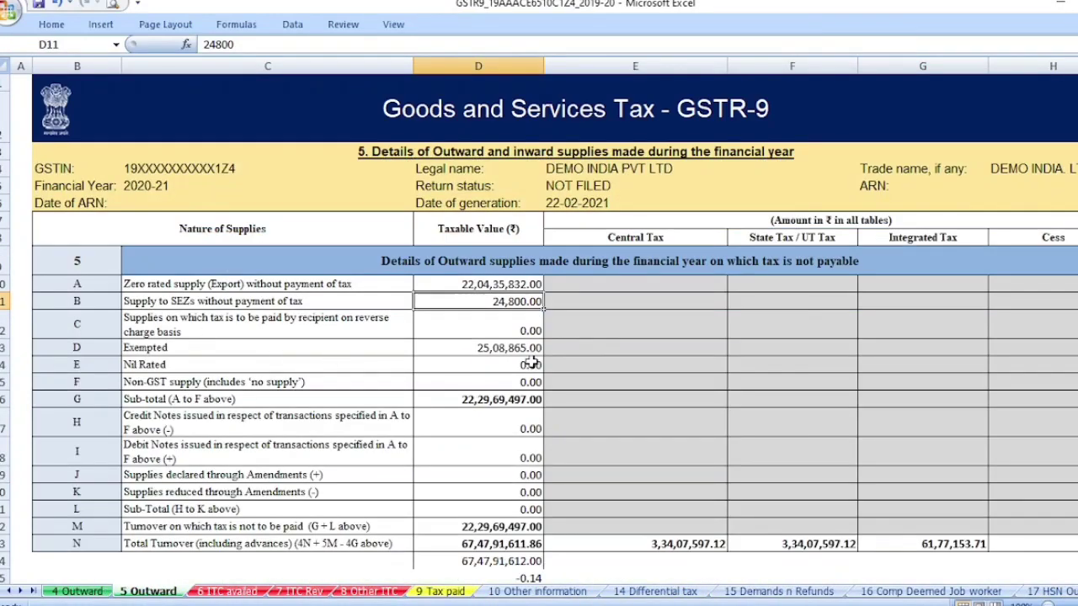
# Step: Review the taxable values in table 5, focusing on the Exempted, Nil Rated and Non-GST supply rows
pyautogui.moveTo(508, 285); pyautogui.dragTo(521, 522)
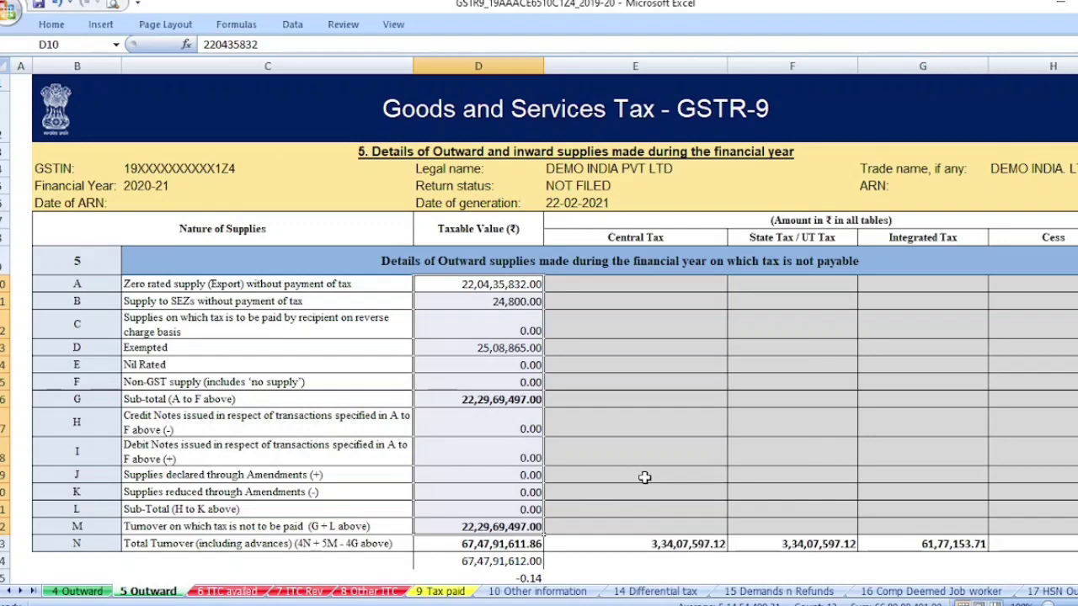
pyautogui.click(593, 386)
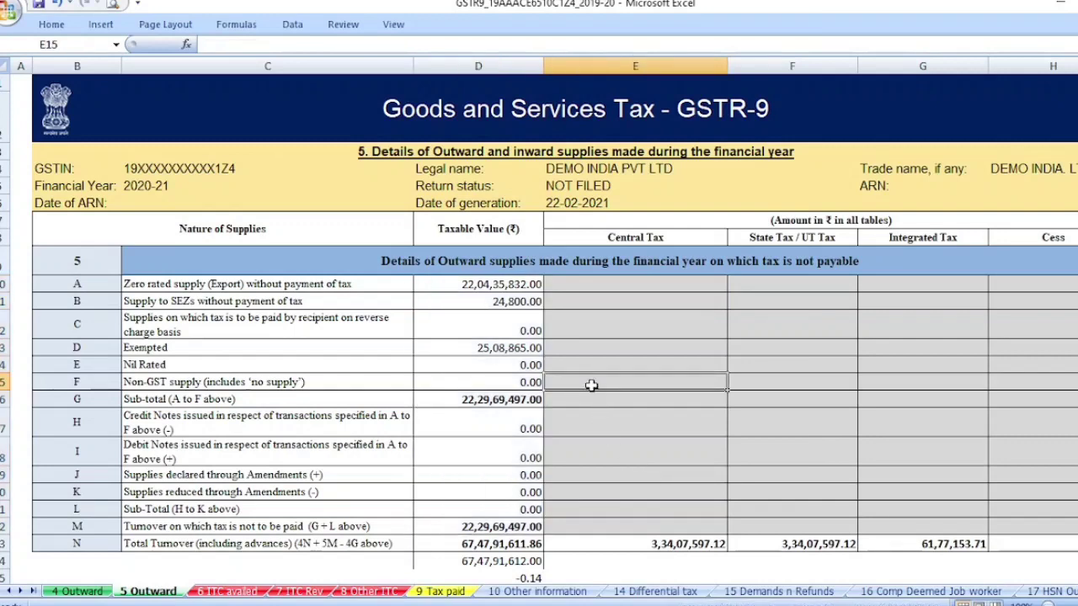
pyautogui.click(499, 350)
pyautogui.click(477, 383)
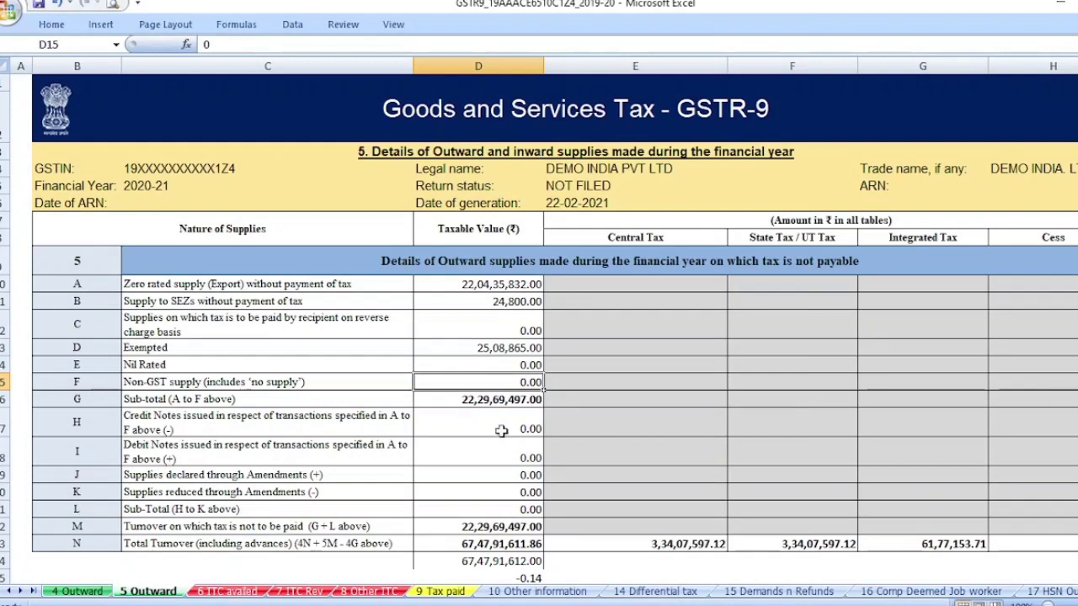
pyautogui.click(263, 362)
pyautogui.click(528, 343)
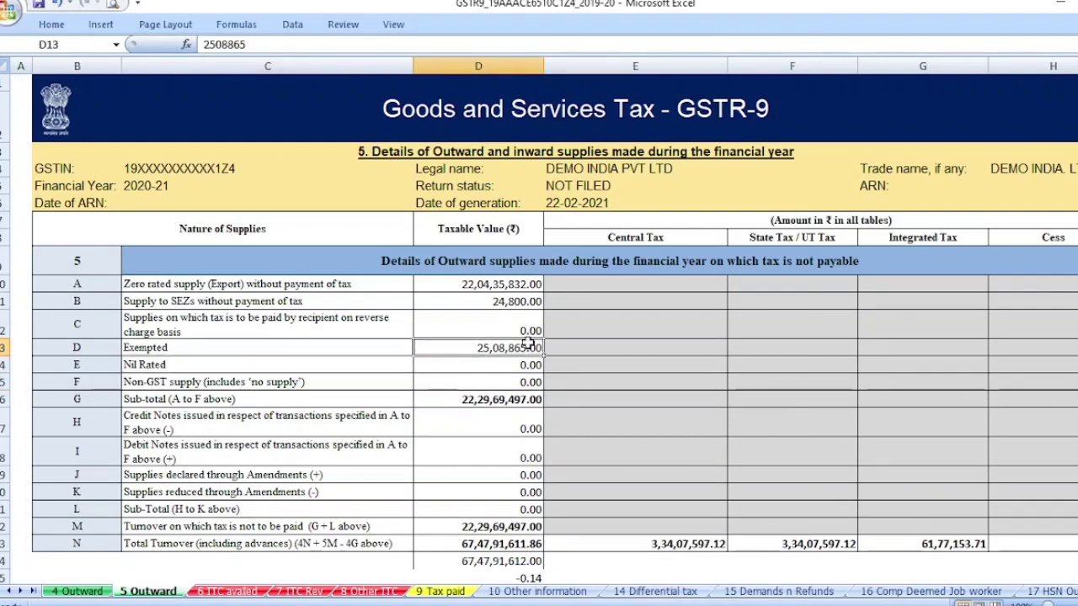
pyautogui.click(234, 367)
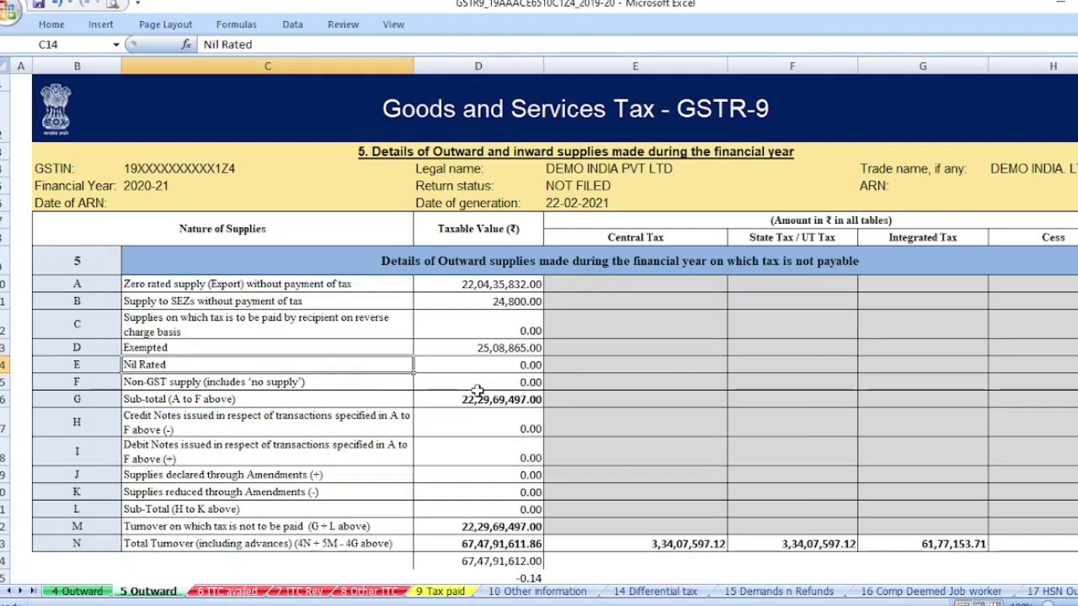
pyautogui.click(539, 368)
# Step: Examine sub-total G, credit notes, sub-total L and the Total Turnover taxable value in table 5
pyautogui.click(199, 396)
pyautogui.click(498, 401)
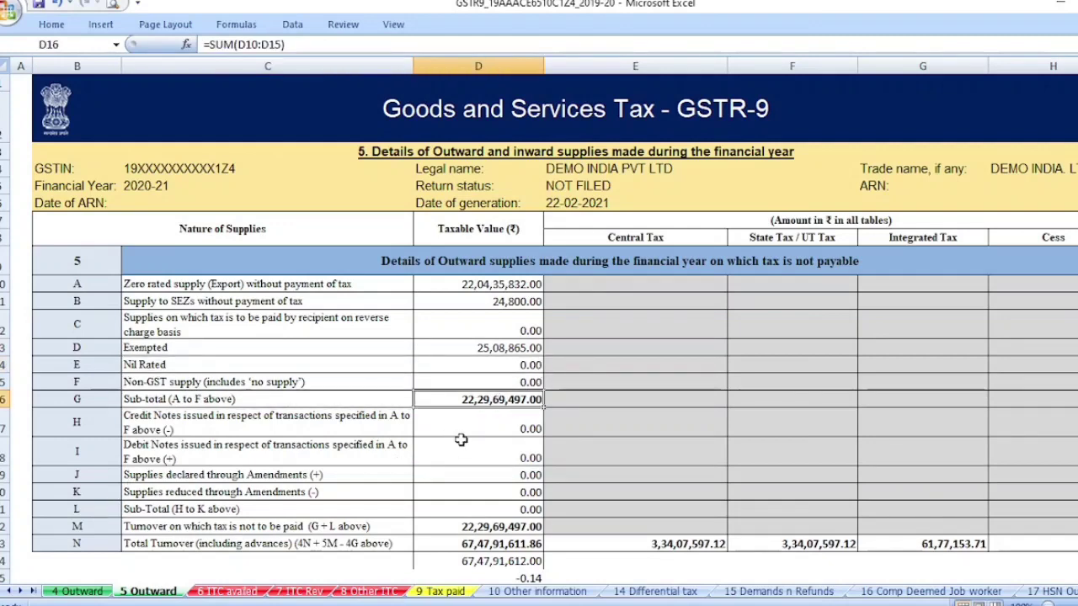
pyautogui.click(471, 427)
pyautogui.click(469, 507)
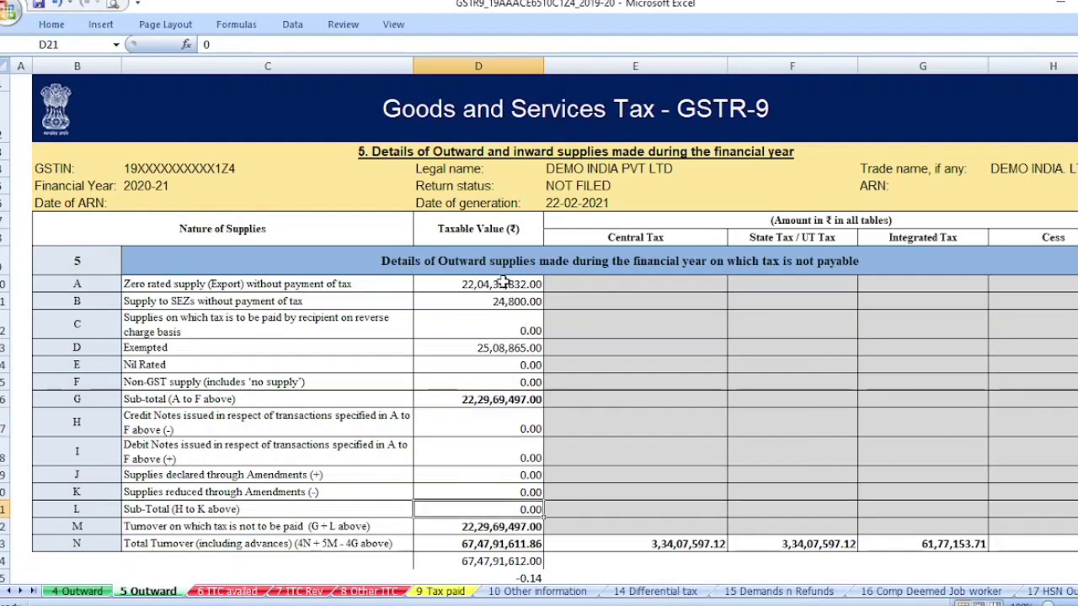
pyautogui.moveTo(504, 284); pyautogui.dragTo(532, 561)
pyautogui.click(536, 546)
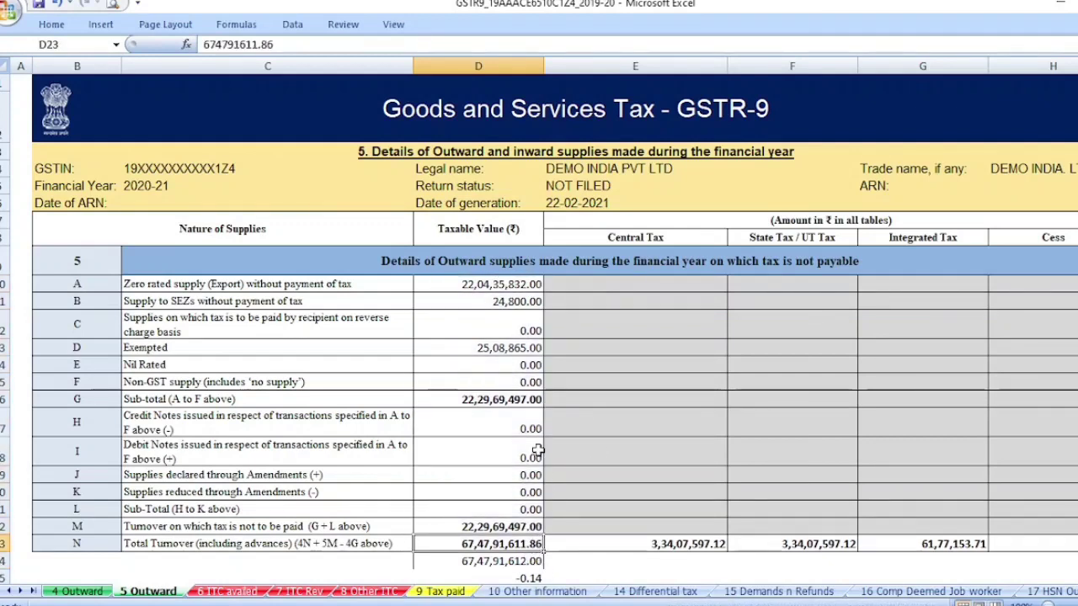
# Step: Revisit table 4 on the 4 Outward sheet, return to table 5 and review its Taxable Value figures from row A to N
pyautogui.click(78, 591)
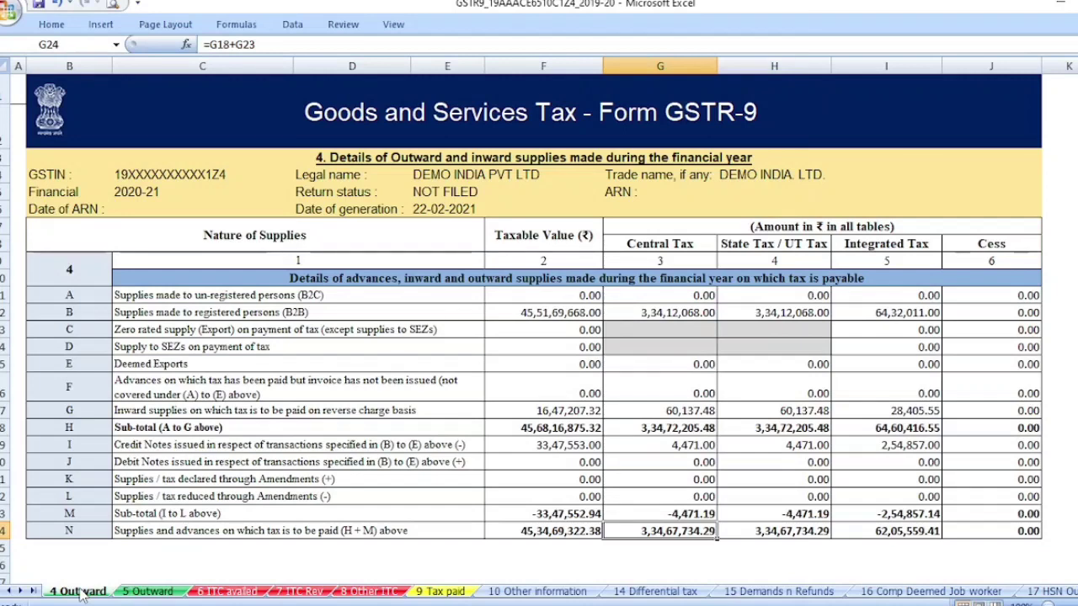
pyautogui.click(148, 591)
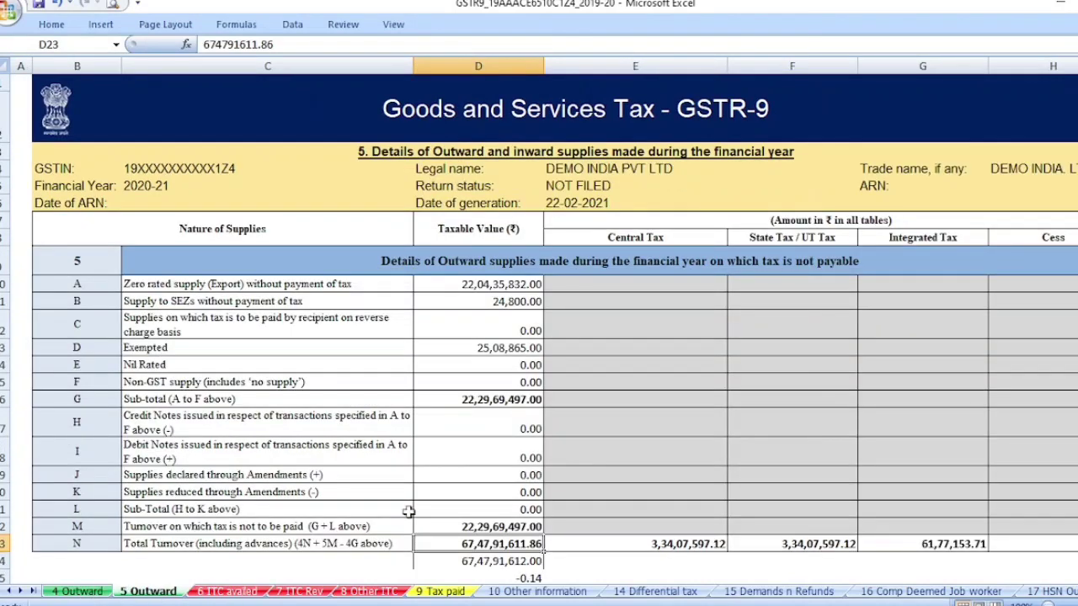
pyautogui.moveTo(519, 283); pyautogui.dragTo(491, 545)
pyautogui.click(614, 457)
# Step: Check the comparison turnover and the difference formula below the Total Turnover row in table 5
pyautogui.scroll(-3, 613, 457)
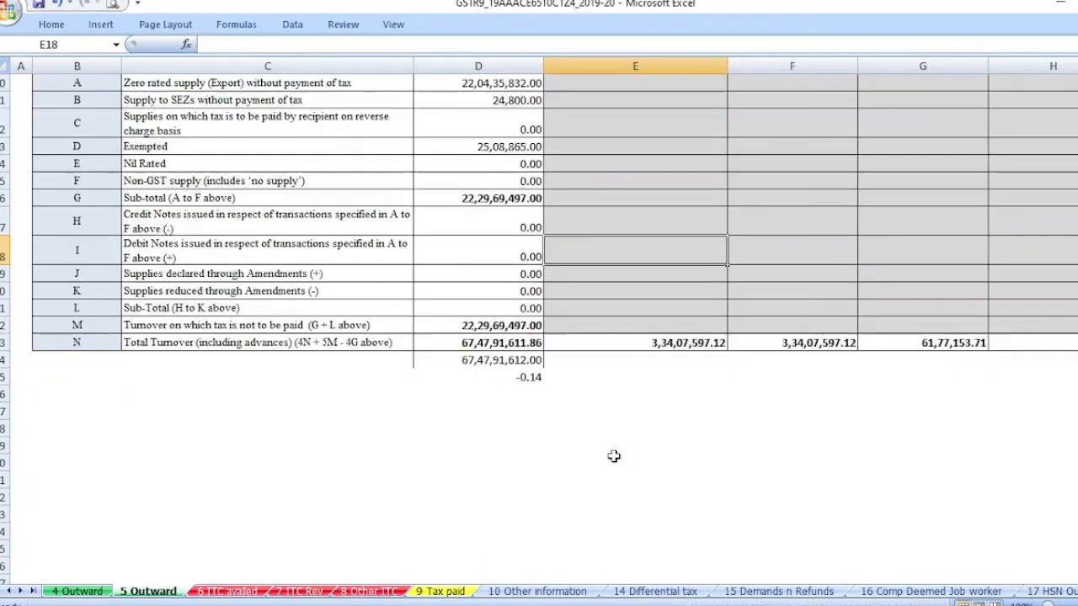
pyautogui.click(499, 362)
pyautogui.click(499, 377)
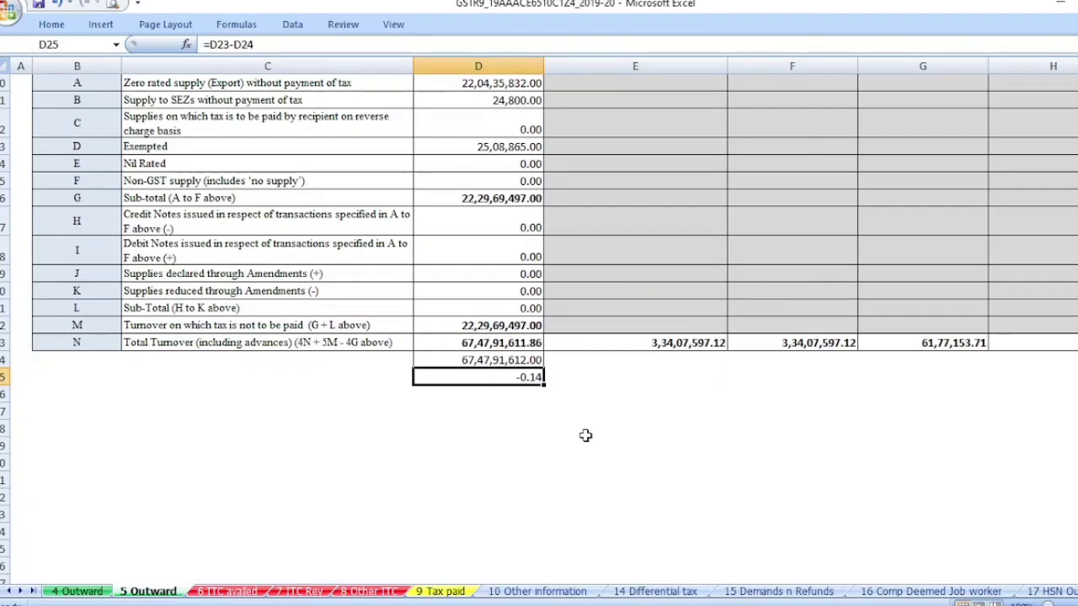
pyautogui.scroll(2, 211, 556)
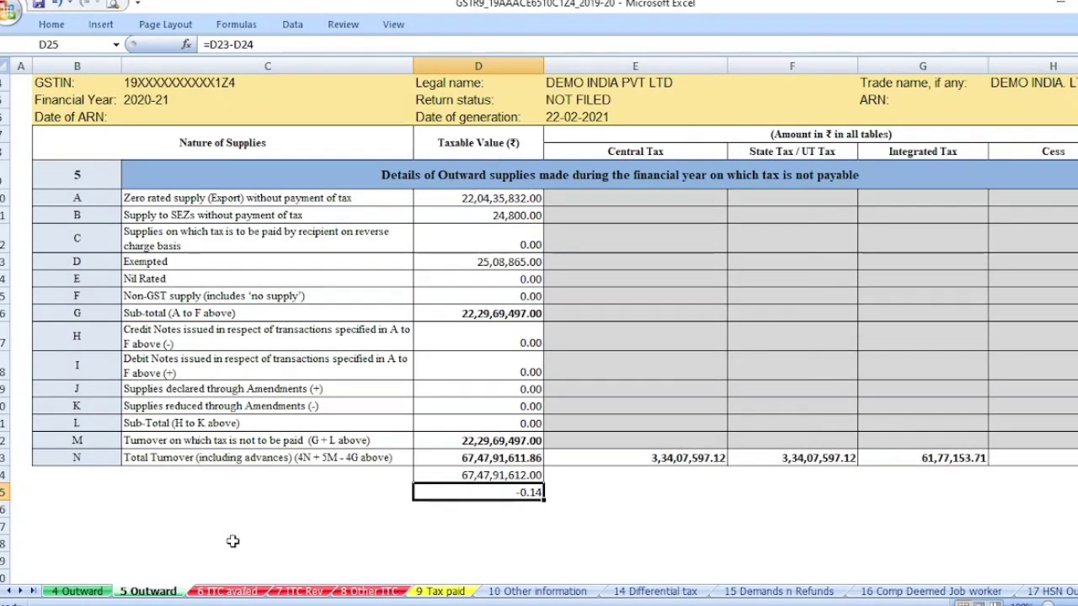
# Step: Review table 6 on the 6 ITC availed sheet and open table 8, Other ITC related information
pyautogui.click(227, 591)
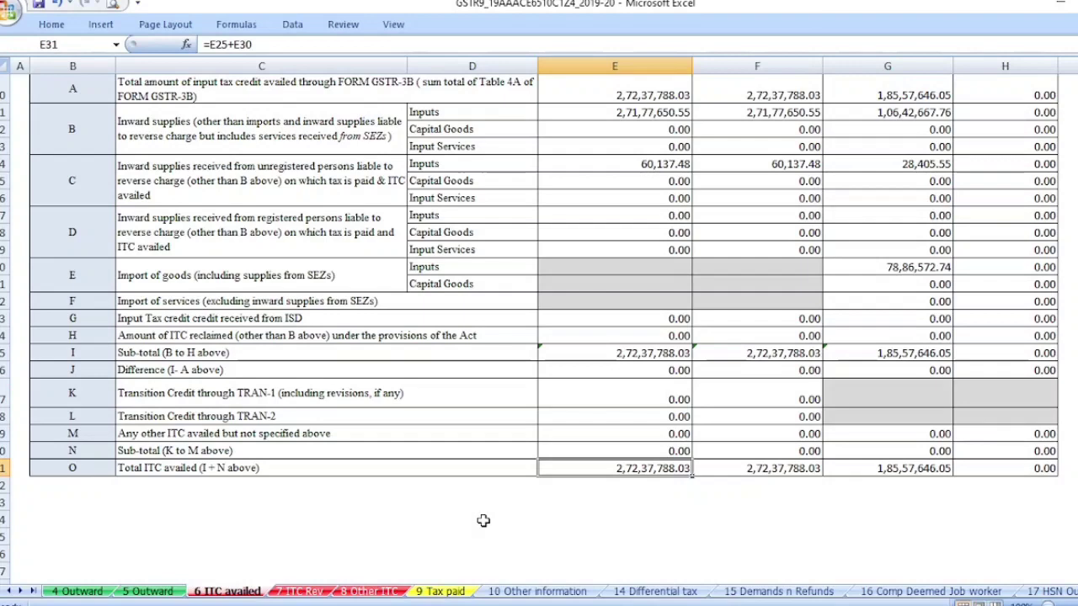
pyautogui.scroll(2, 483, 520)
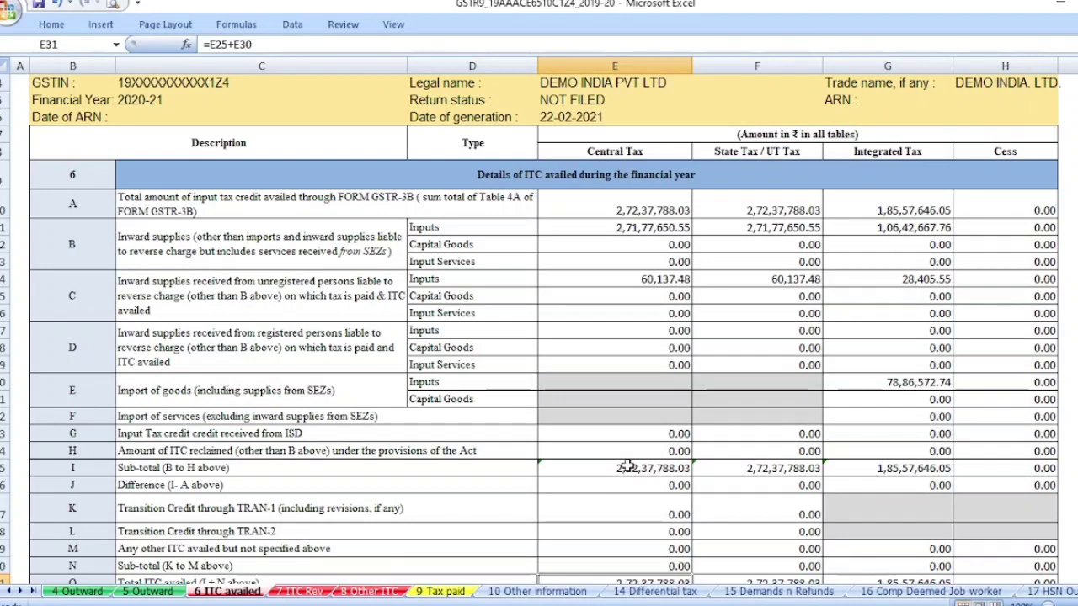
pyautogui.click(368, 591)
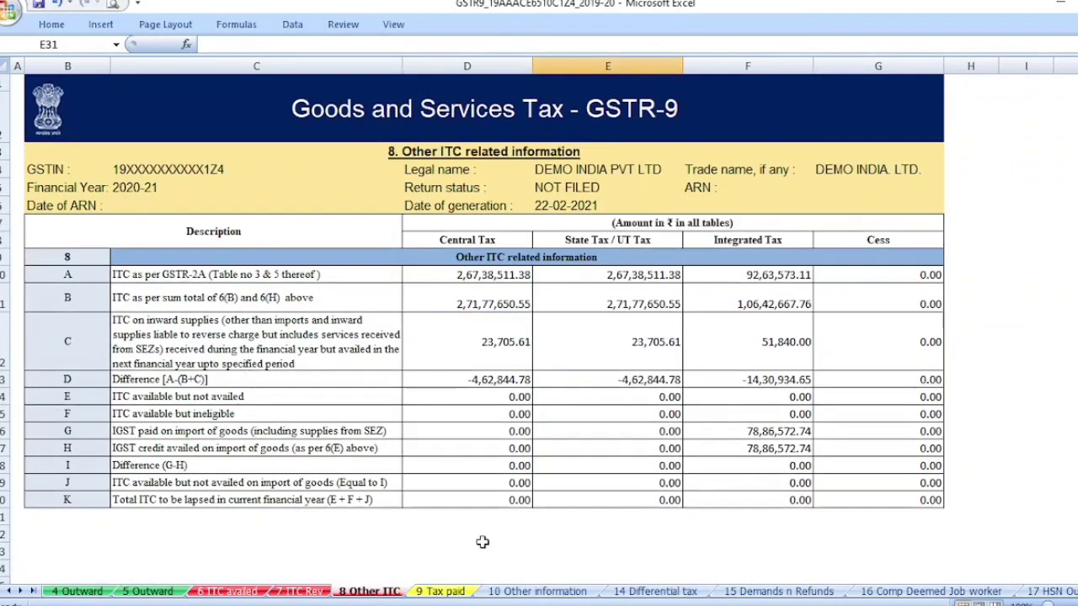
# Step: Return to table 6 on the 6 ITC availed sheet and examine row A, total ITC availed through GSTR-3B, across the tax columns
pyautogui.click(551, 514)
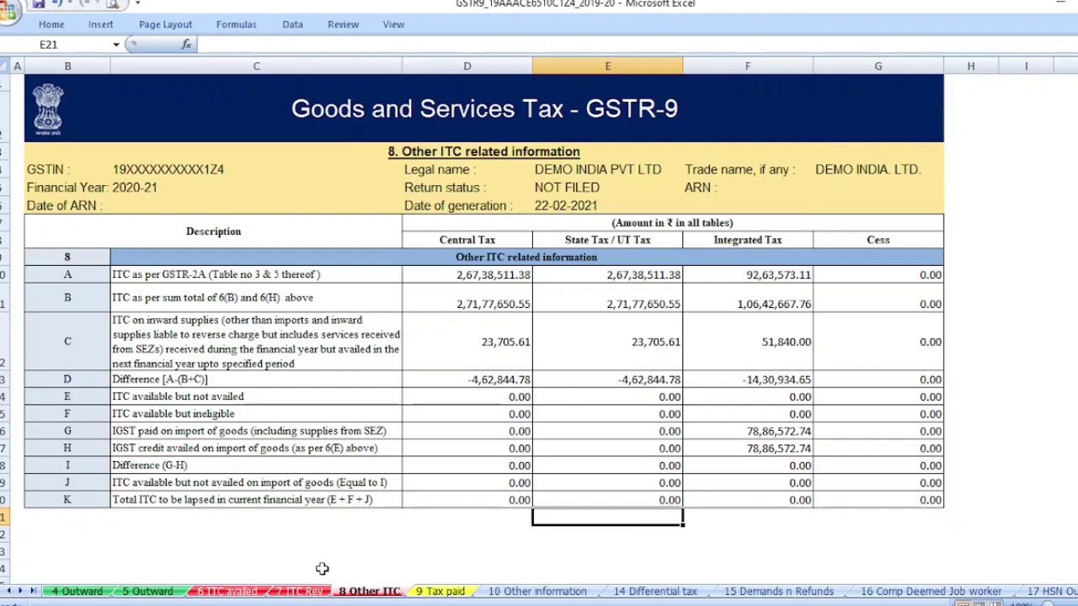
pyautogui.hotkey('ctrl', 'pageup')
pyautogui.hotkey('ctrl', 'pageup')
pyautogui.scroll(2, 515, 314)
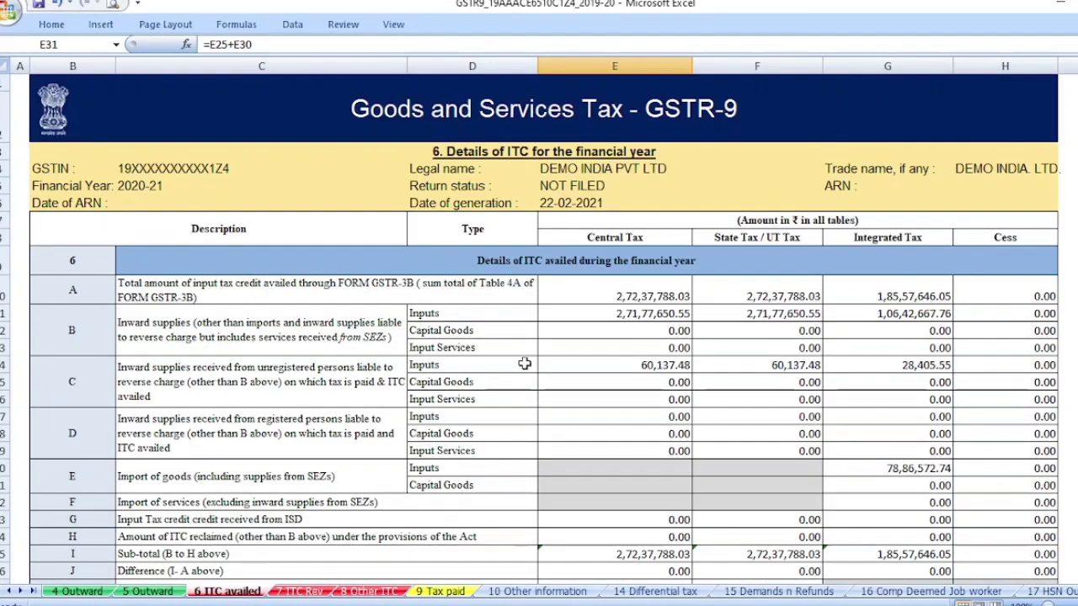
pyautogui.click(595, 301)
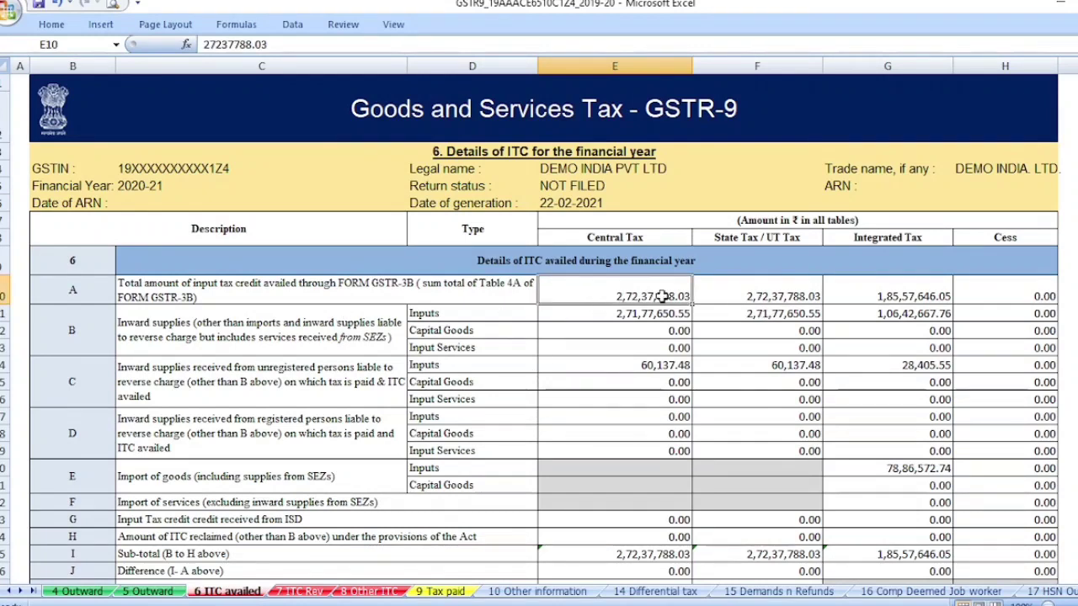
pyautogui.moveTo(662, 296); pyautogui.dragTo(926, 292)
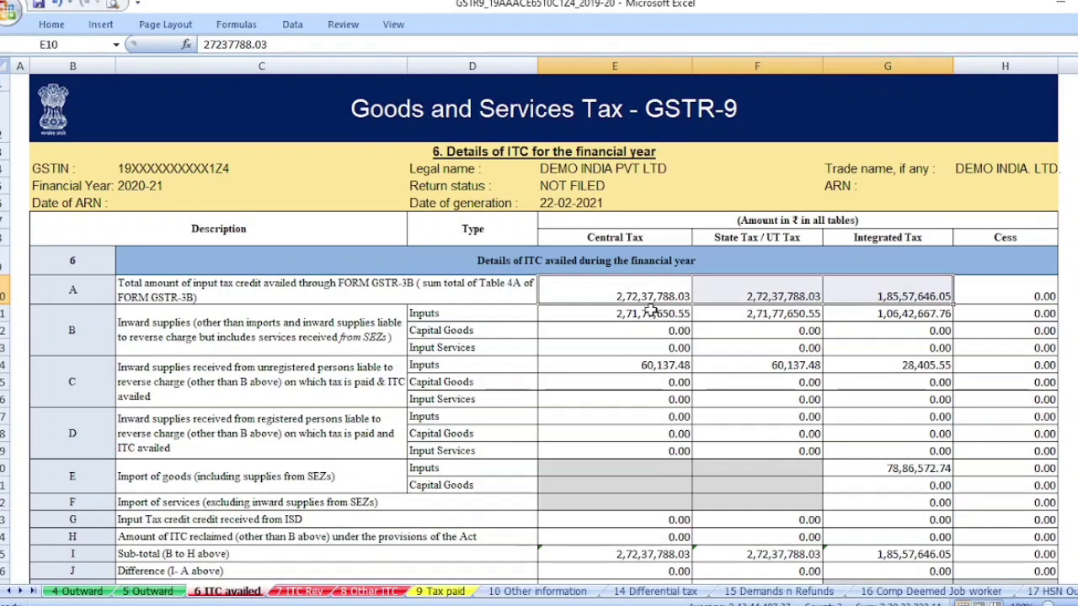
pyautogui.moveTo(600, 295); pyautogui.dragTo(909, 296)
# Step: Review the inward supply rows B, C and D and the import of goods row E in table 6
pyautogui.click(150, 347)
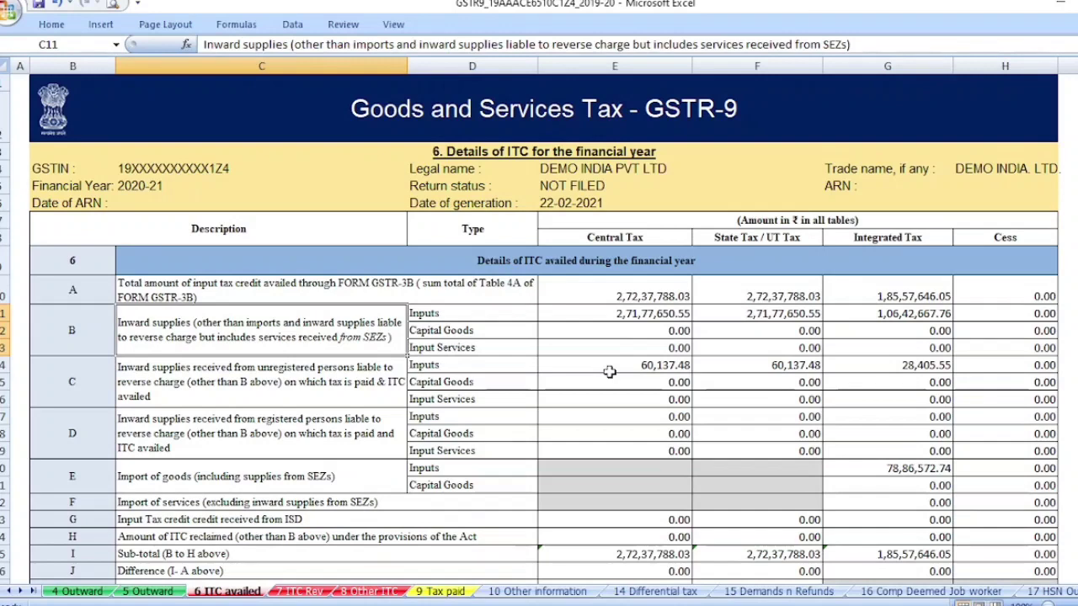
pyautogui.click(625, 315)
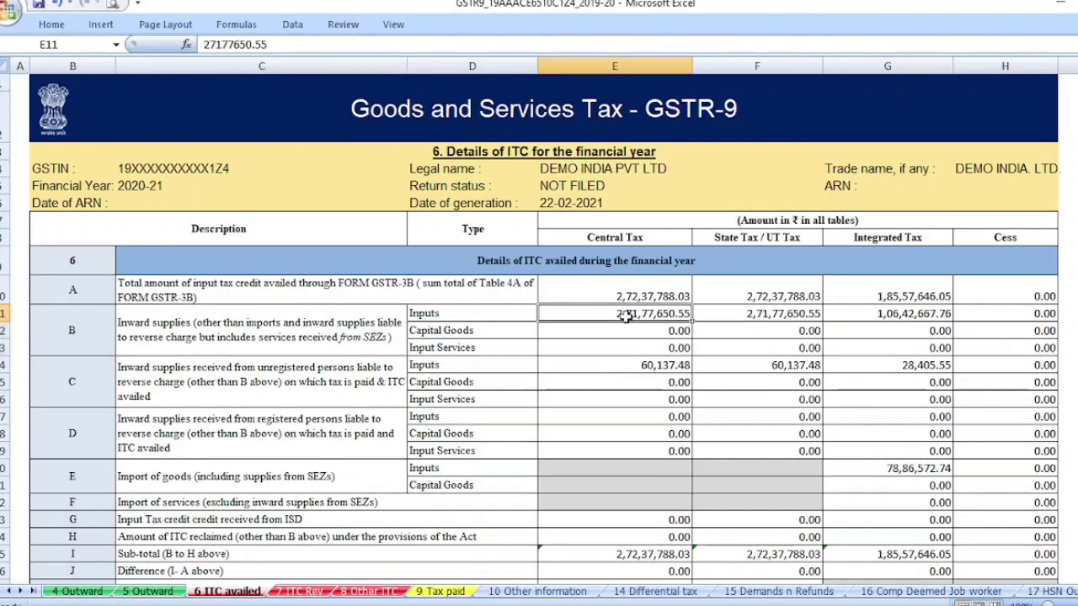
pyautogui.click(644, 368)
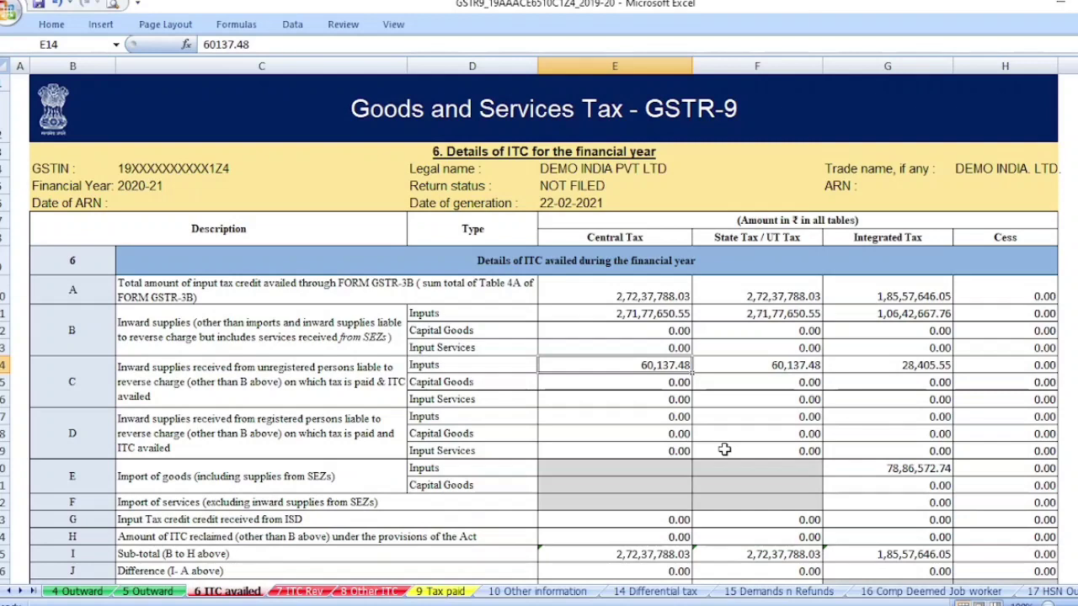
pyautogui.click(653, 418)
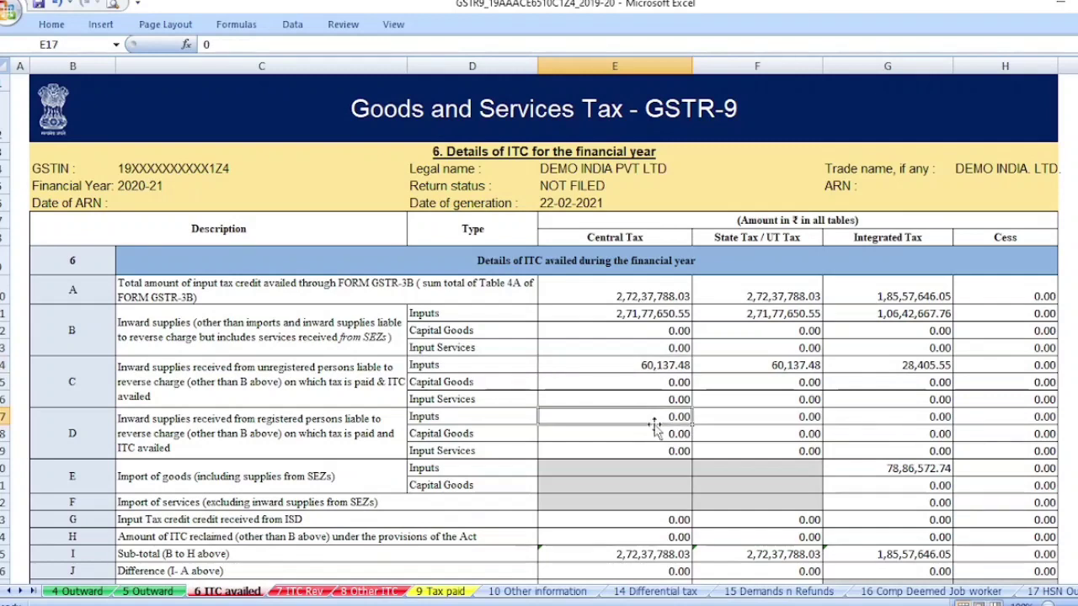
pyautogui.click(642, 318)
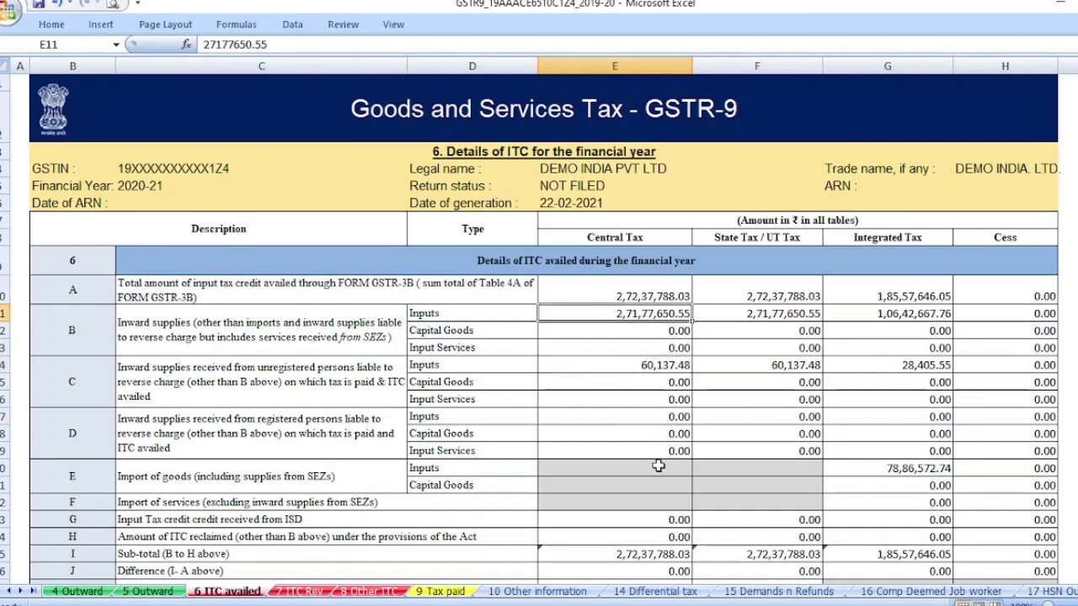
pyautogui.click(640, 401)
pyautogui.scroll(-1, 648, 449)
pyautogui.click(231, 392)
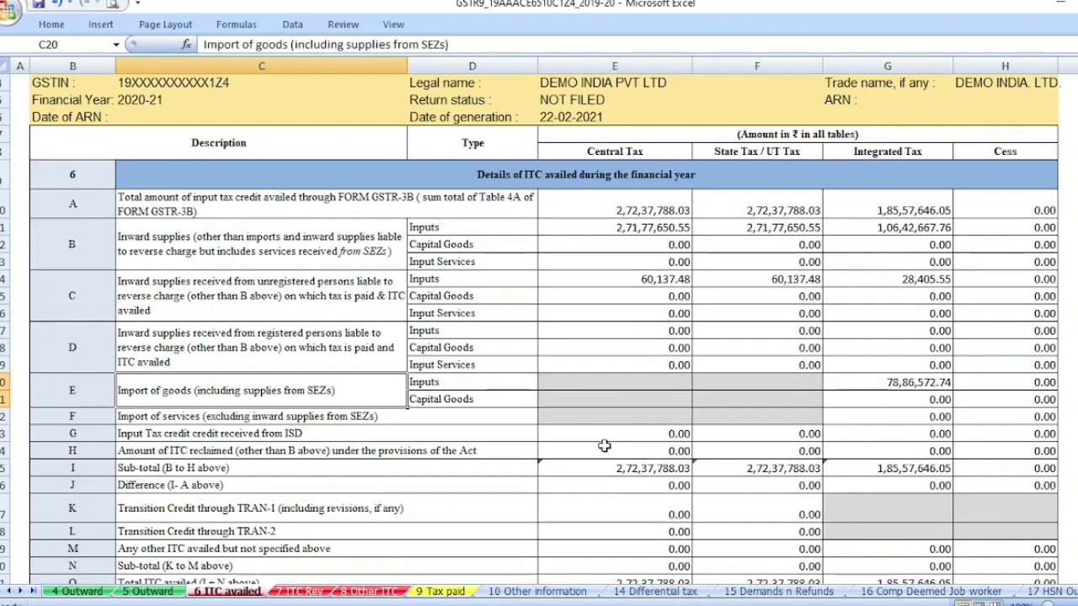
pyautogui.click(596, 399)
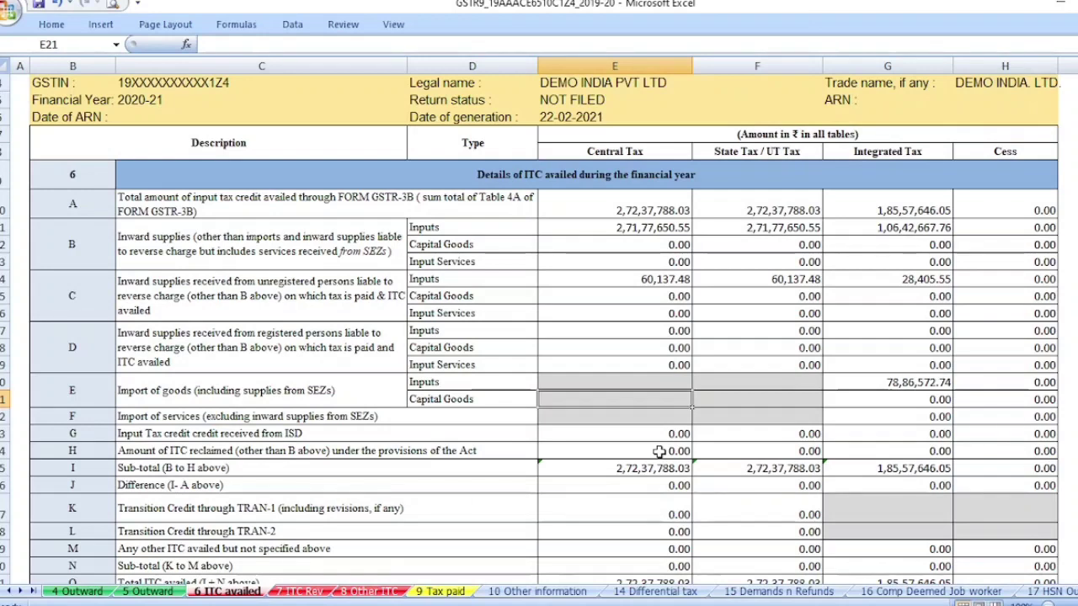
# Step: Examine row B's split into Inputs, Capital Goods and Input Services and its Central Tax amounts in table 6
pyautogui.click(626, 238)
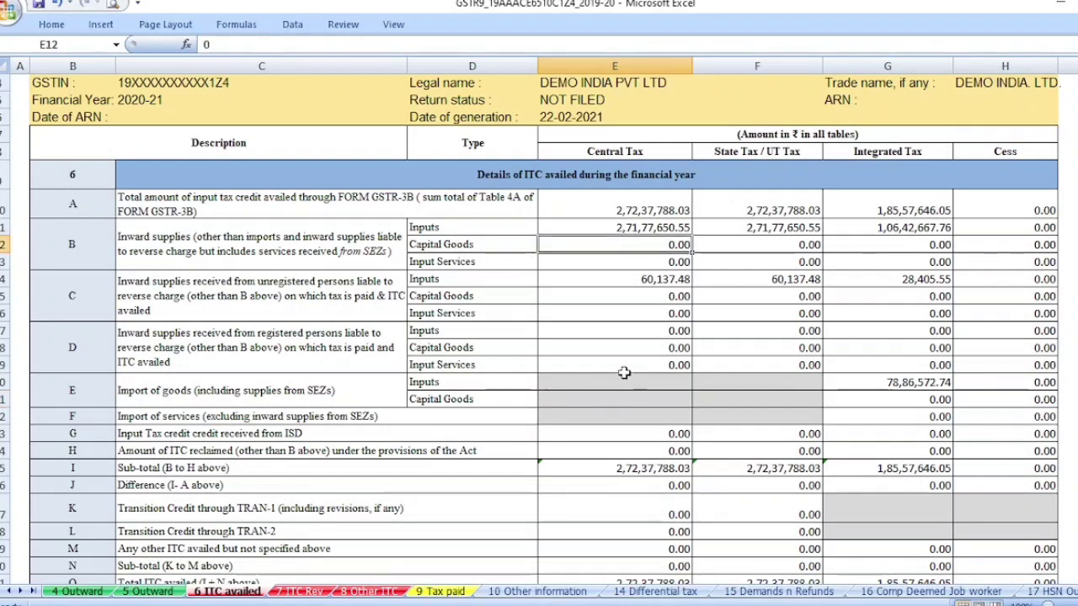
pyautogui.moveTo(452, 222); pyautogui.dragTo(445, 263)
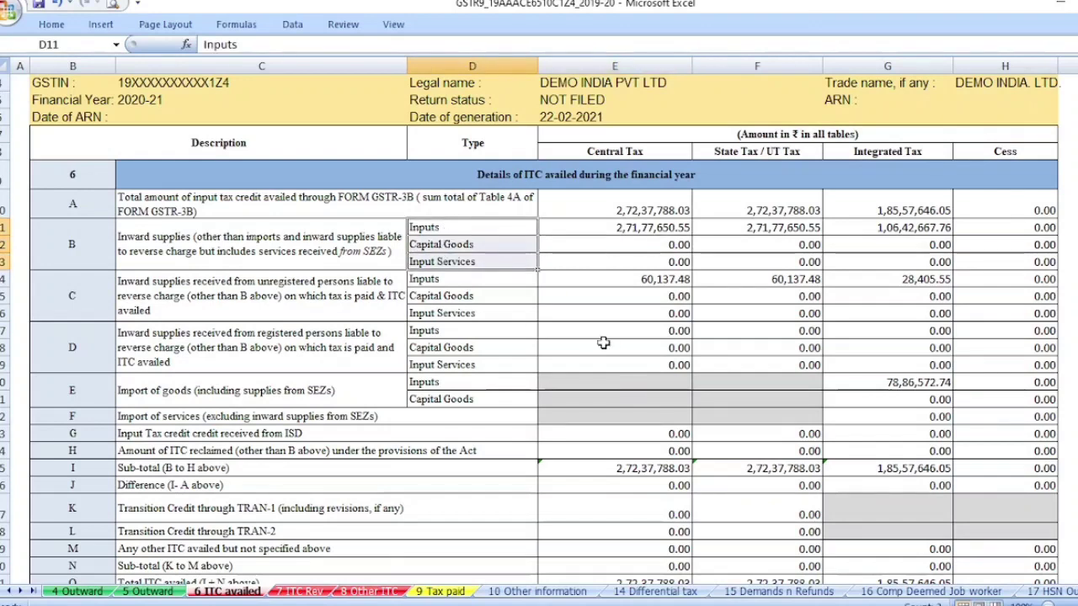
pyautogui.click(208, 240)
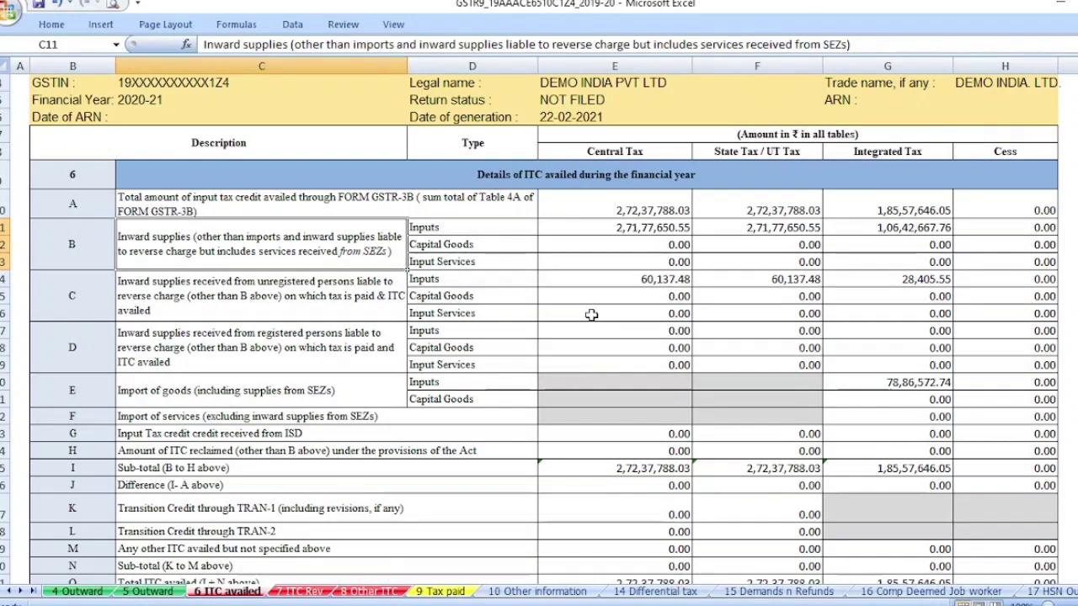
pyautogui.click(560, 246)
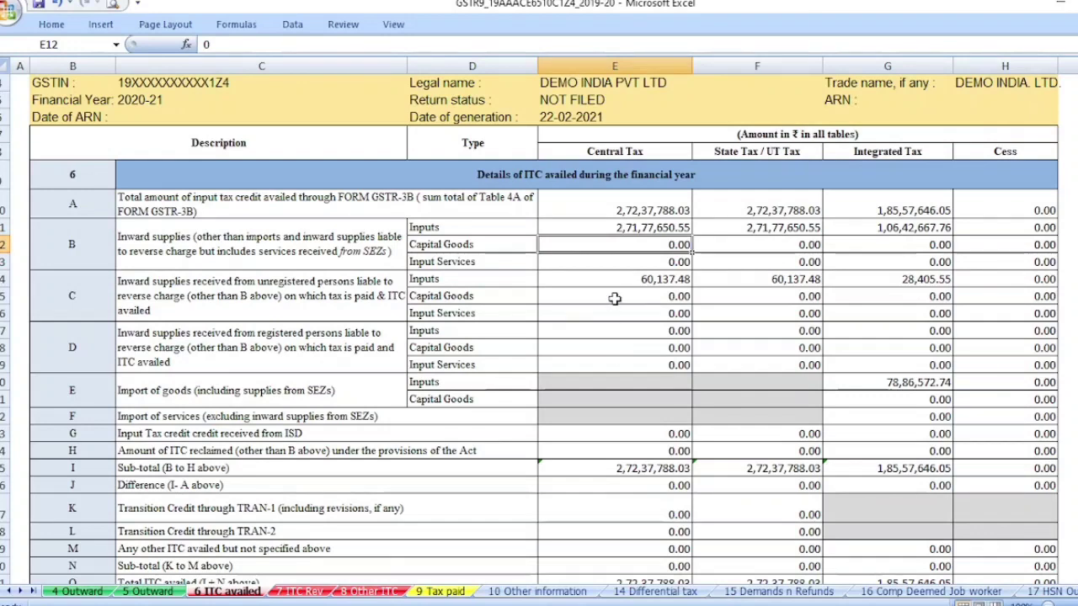
pyautogui.moveTo(481, 228); pyautogui.dragTo(481, 262)
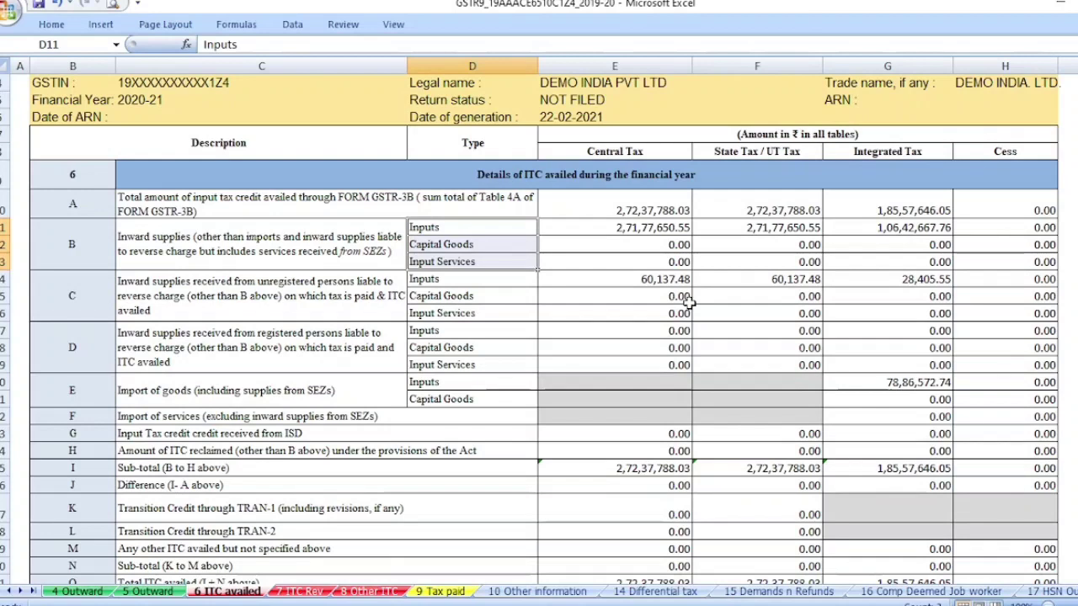
pyautogui.click(651, 230)
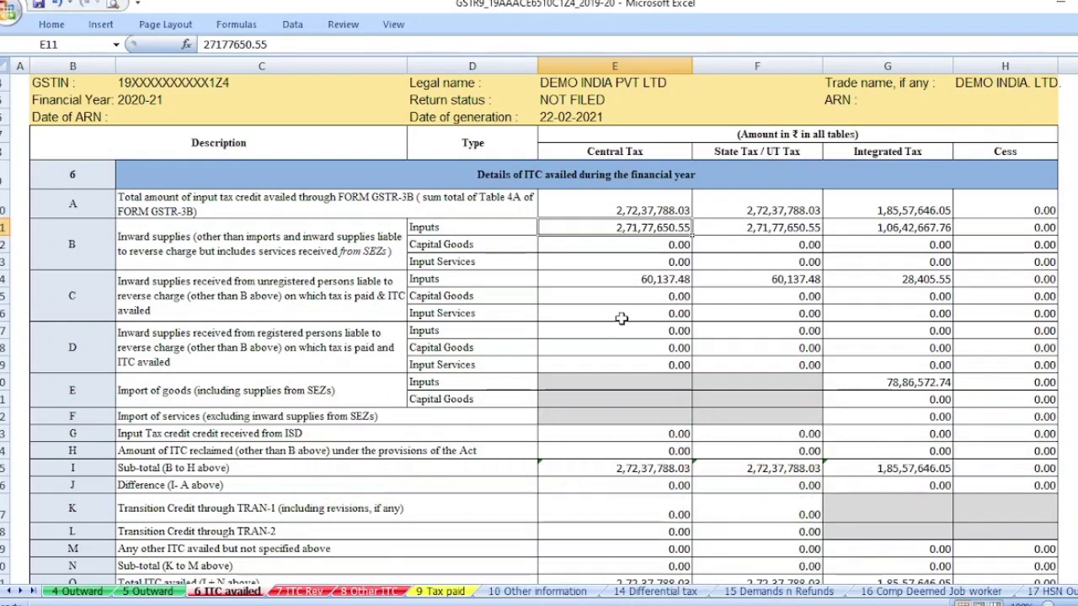
# Step: Check the import of goods Integrated Tax, sub-total I, transition credit K and the Difference (I - A) formula in table 6
pyautogui.scroll(-1, 620, 319)
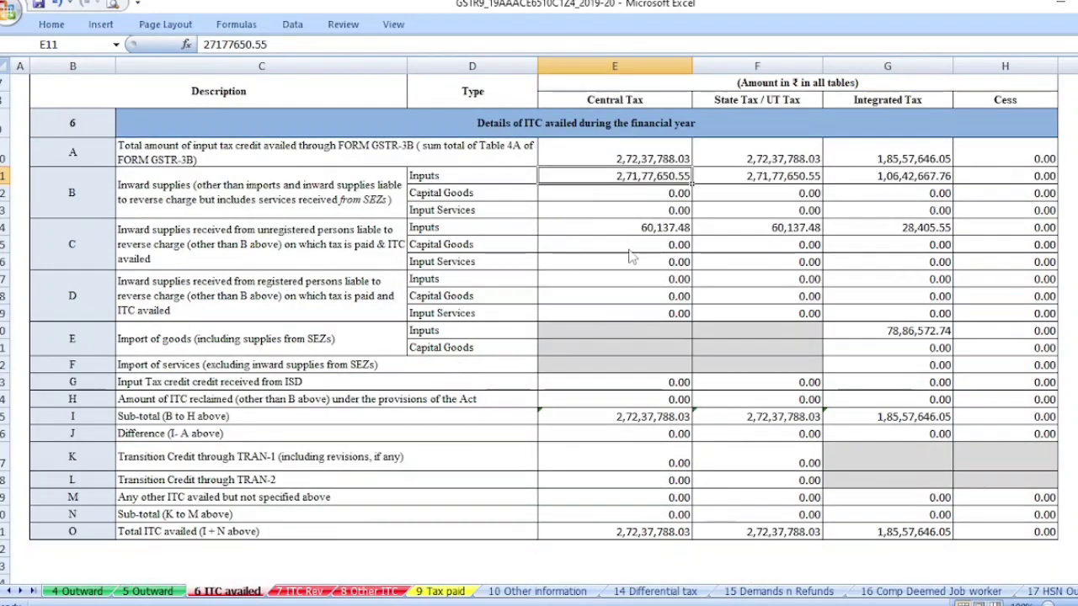
pyautogui.click(615, 331)
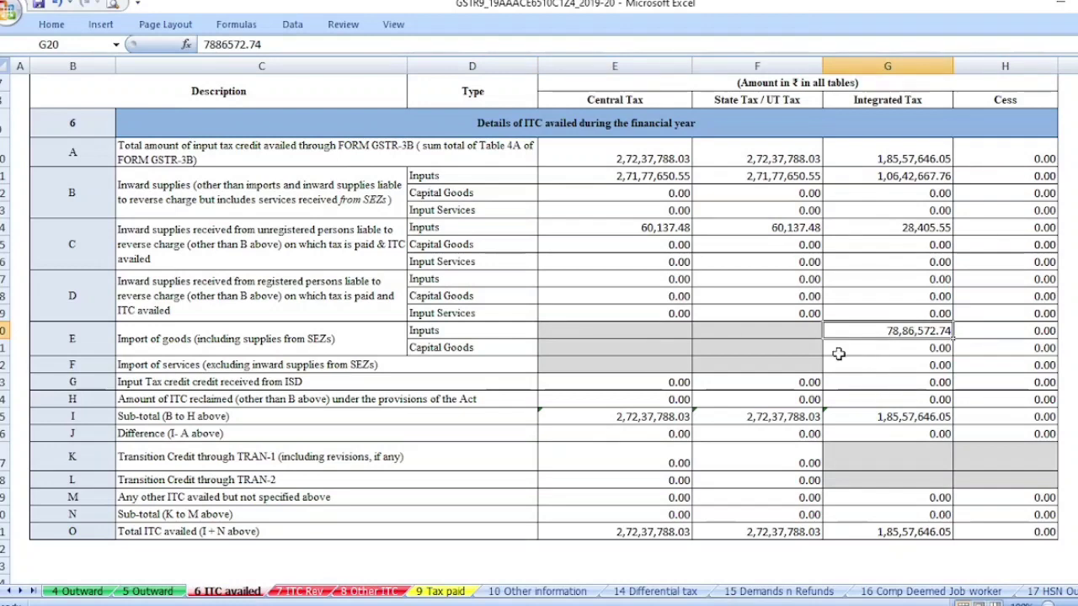
pyautogui.scroll(-1, 838, 354)
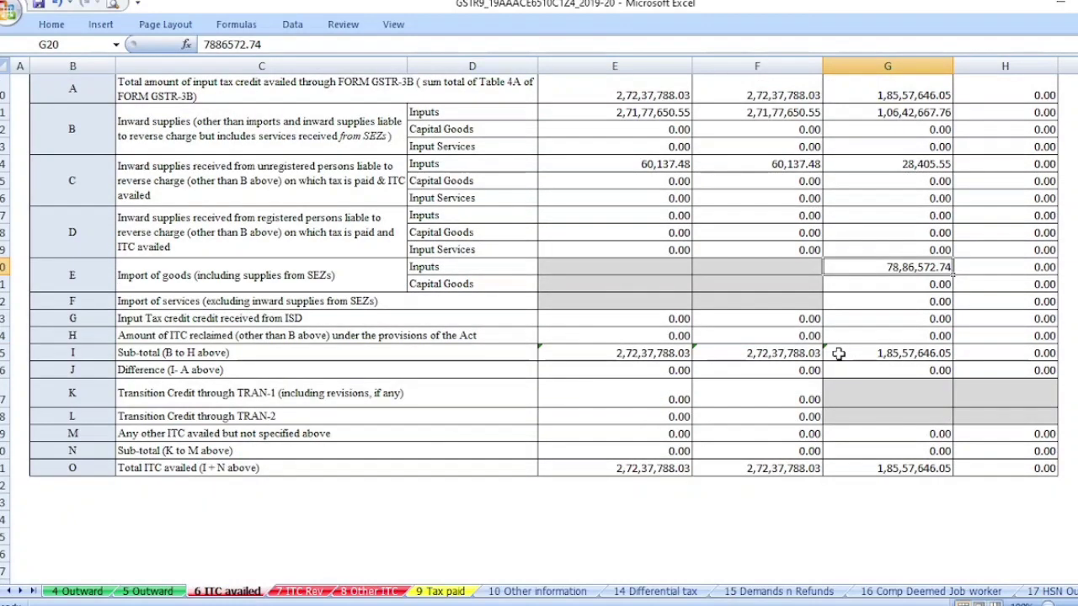
pyautogui.click(914, 352)
pyautogui.click(665, 390)
pyautogui.scroll(1, 666, 390)
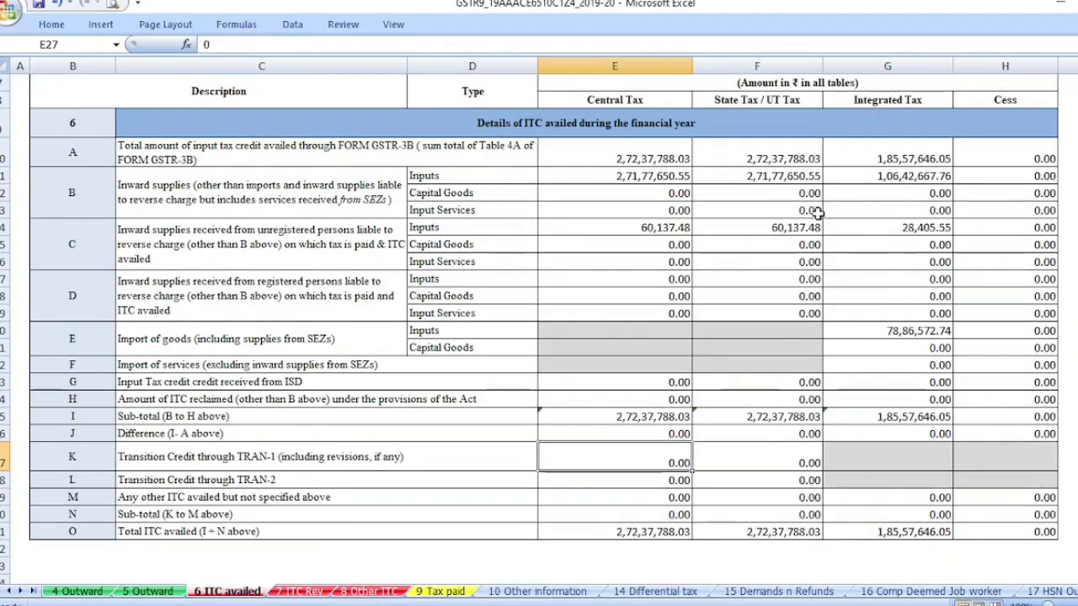
pyautogui.scroll(-1, 842, 351)
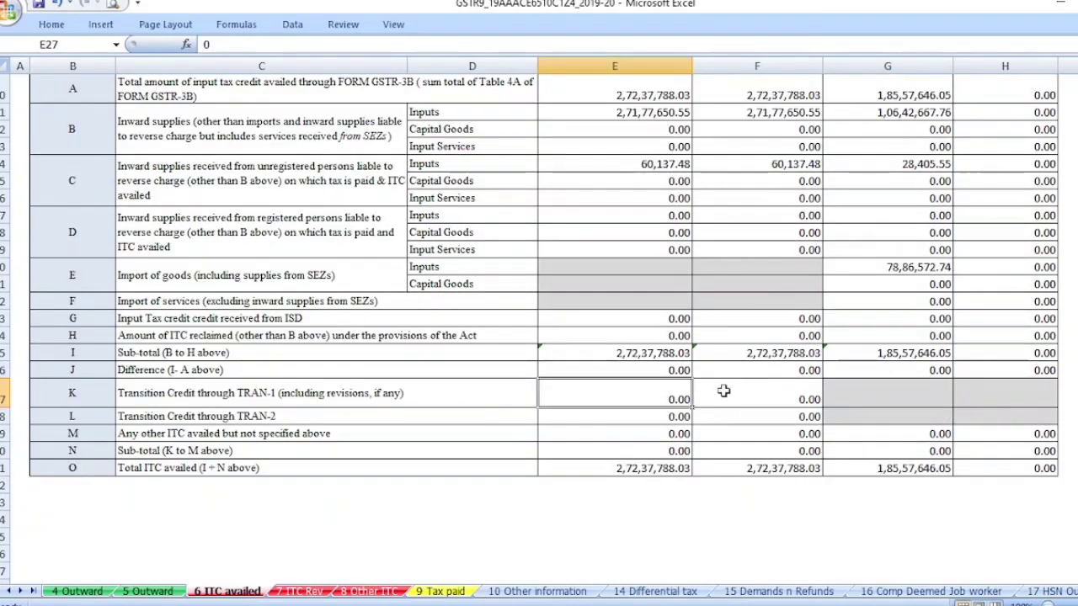
pyautogui.click(621, 372)
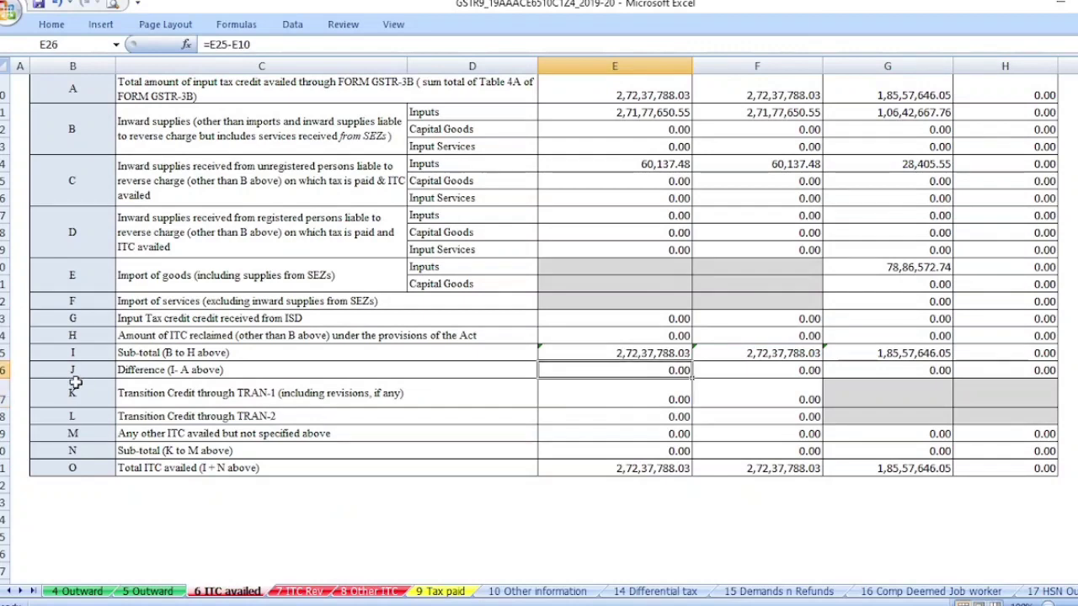
pyautogui.click(177, 373)
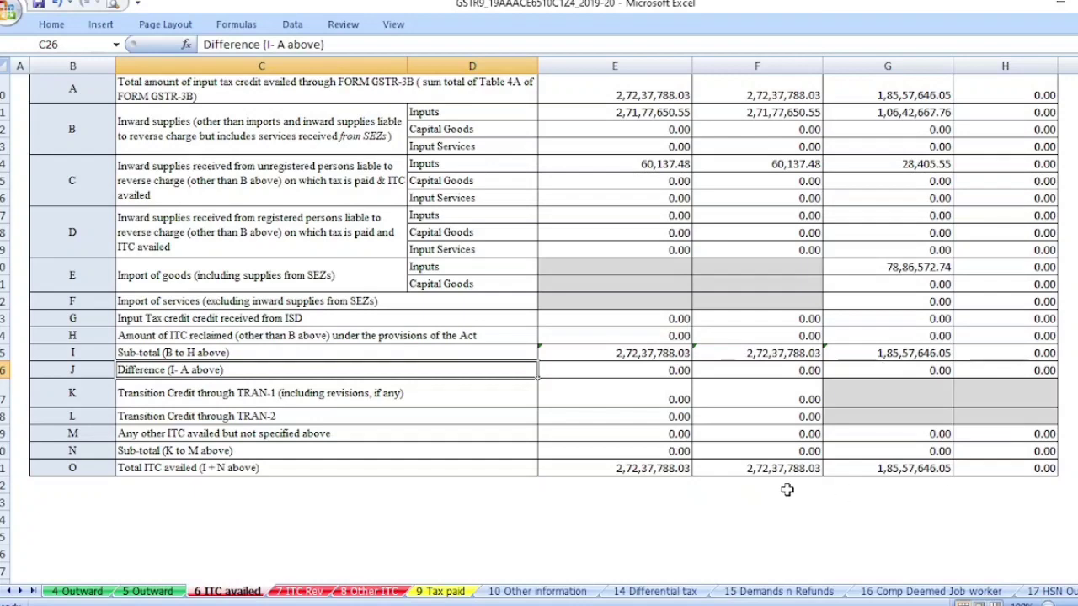
# Step: Open table 7 on the 7 ITC Rev sheet and examine the Rule 43 and section 17(5) reversal amounts
pyautogui.click(300, 591)
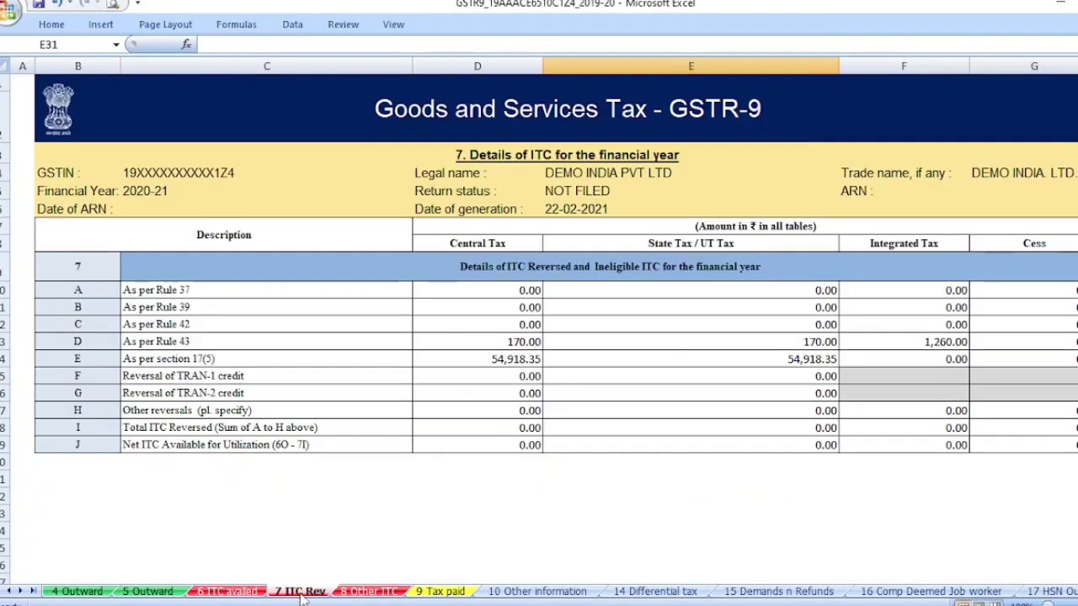
pyautogui.click(229, 592)
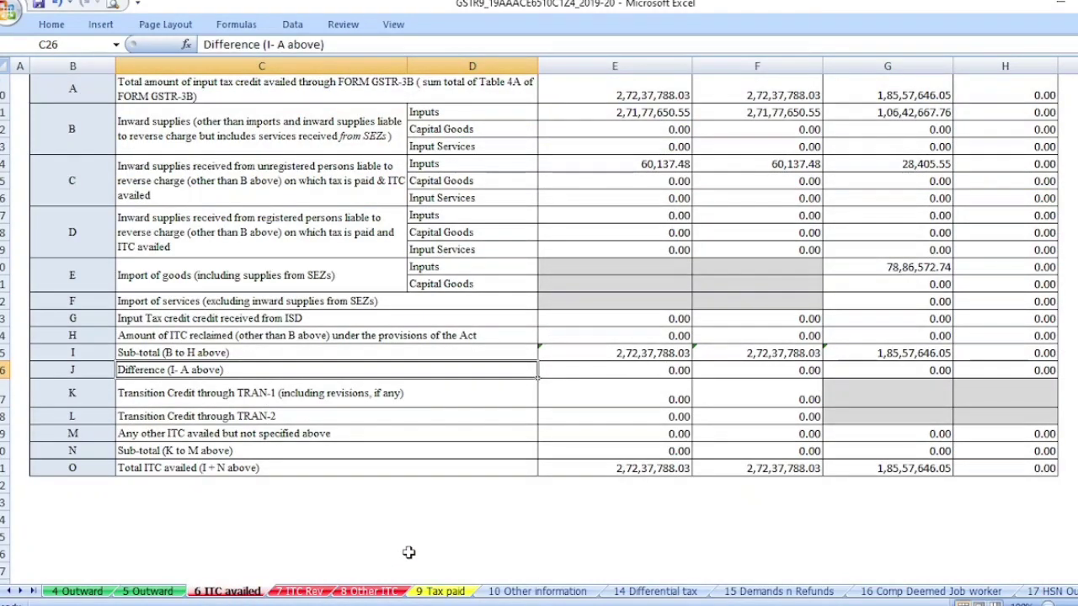
pyautogui.click(290, 591)
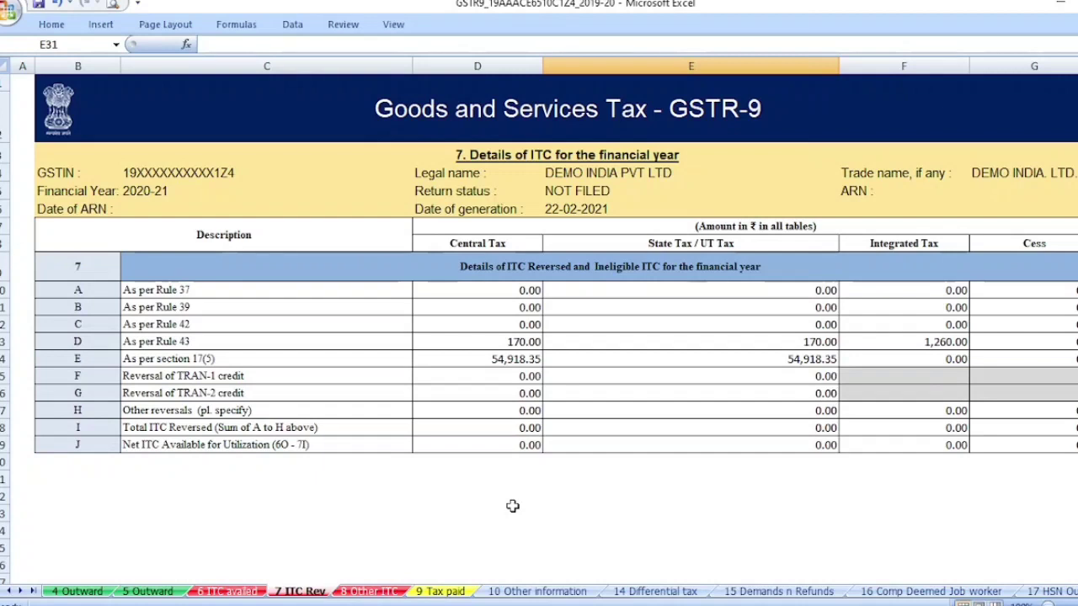
pyautogui.moveTo(496, 358); pyautogui.dragTo(971, 342)
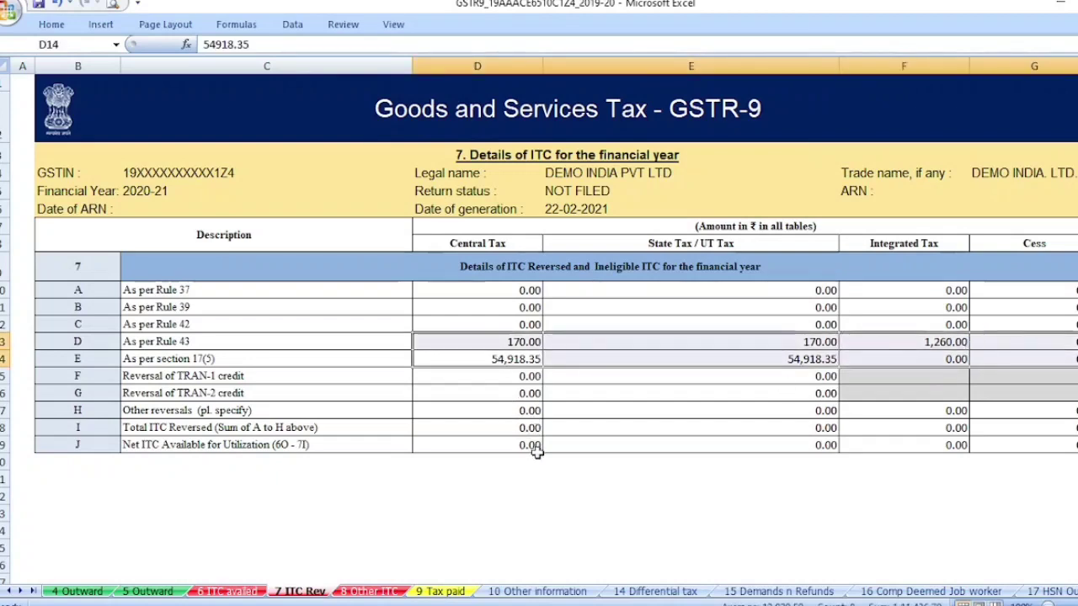
# Step: Open table 8 on the 8 Other ITC sheet and review rows A to D, from ITC as per GSTR-2A to the difference
pyautogui.click(368, 592)
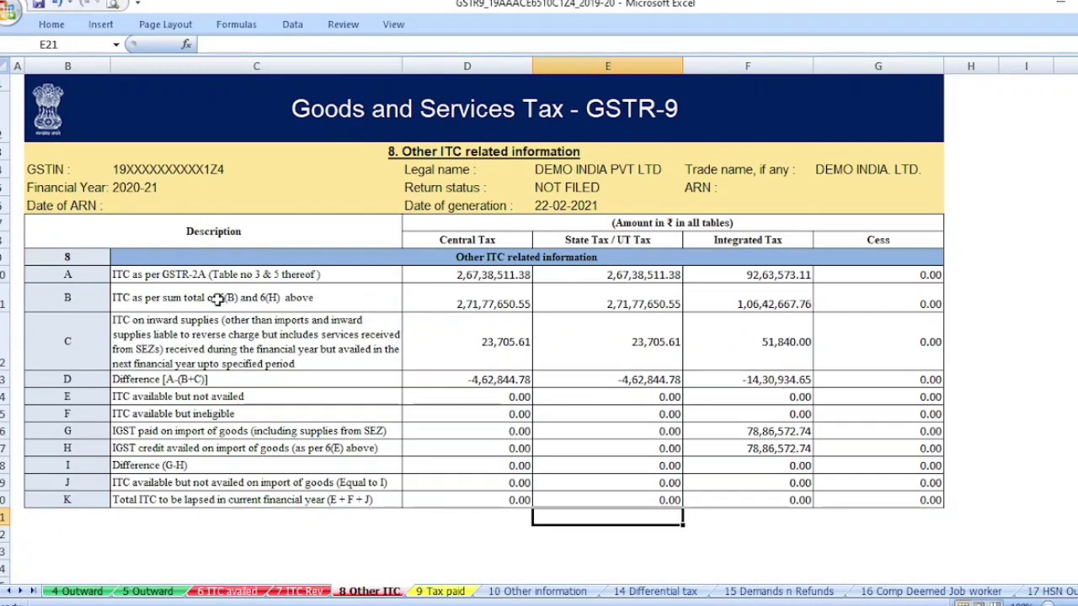
pyautogui.click(314, 274)
pyautogui.moveTo(476, 267); pyautogui.dragTo(876, 276)
pyautogui.moveTo(493, 276); pyautogui.dragTo(851, 282)
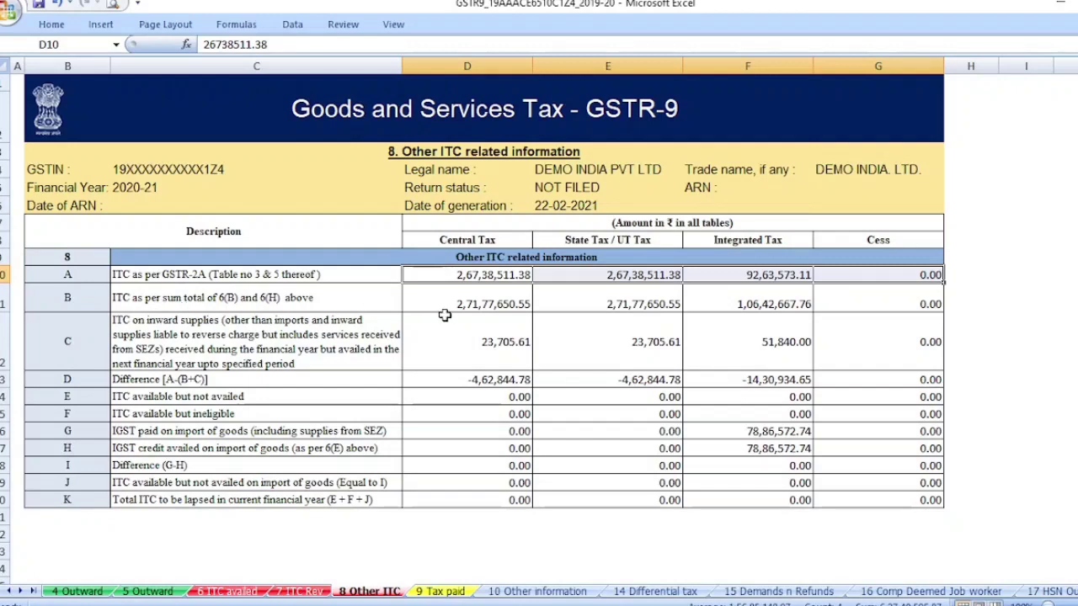
pyautogui.click(305, 297)
pyautogui.moveTo(477, 295); pyautogui.dragTo(886, 293)
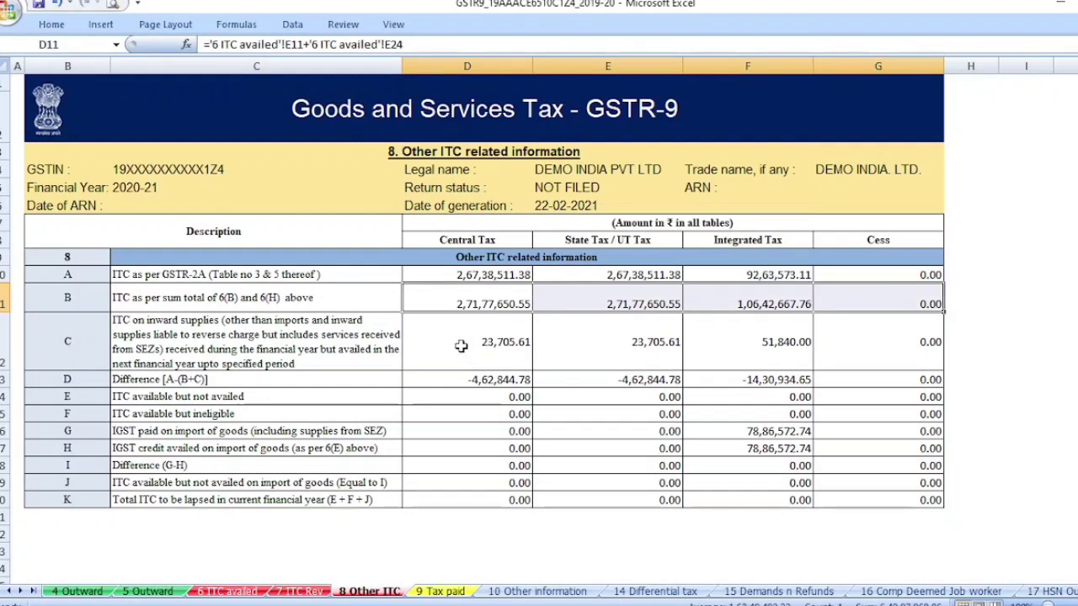
pyautogui.moveTo(464, 349); pyautogui.dragTo(851, 348)
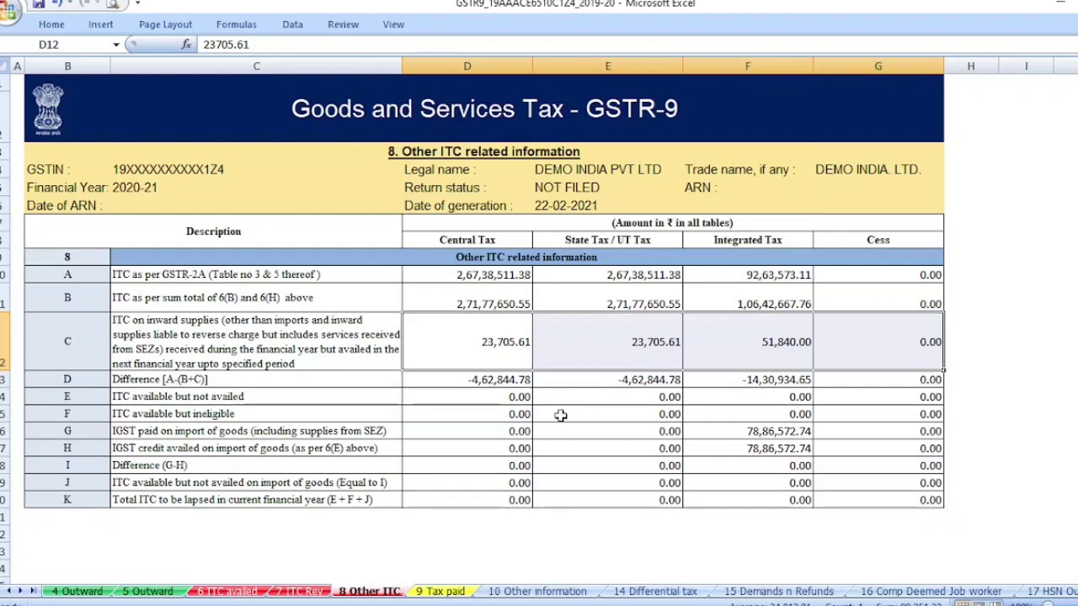
pyautogui.moveTo(440, 380); pyautogui.dragTo(769, 375)
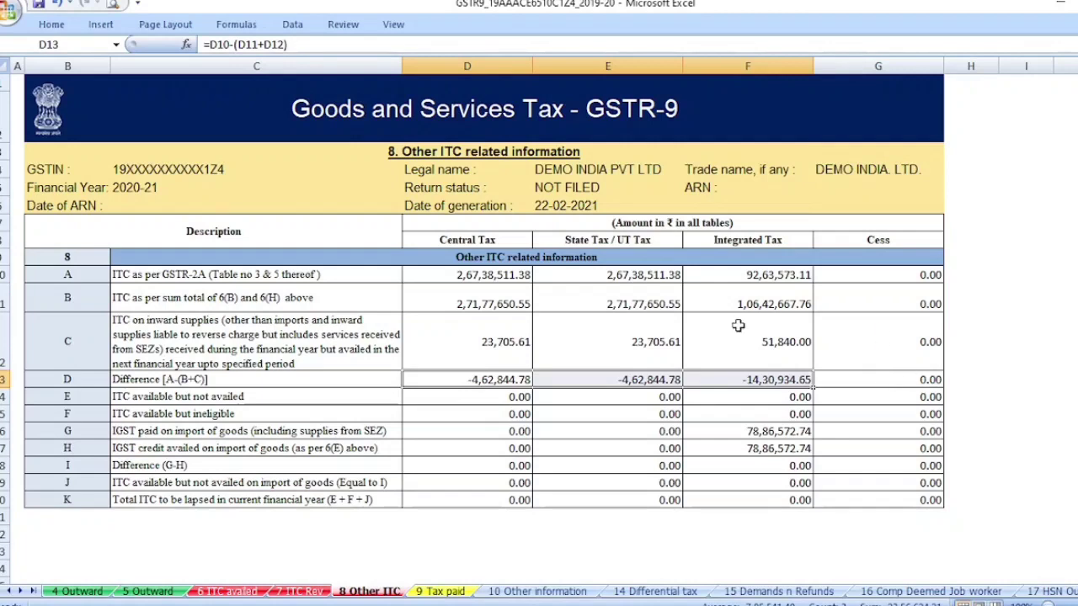
# Step: Open table 9 on the 9 Tax paid sheet and examine the Paid through ITC amounts in rows A to D
pyautogui.click(438, 592)
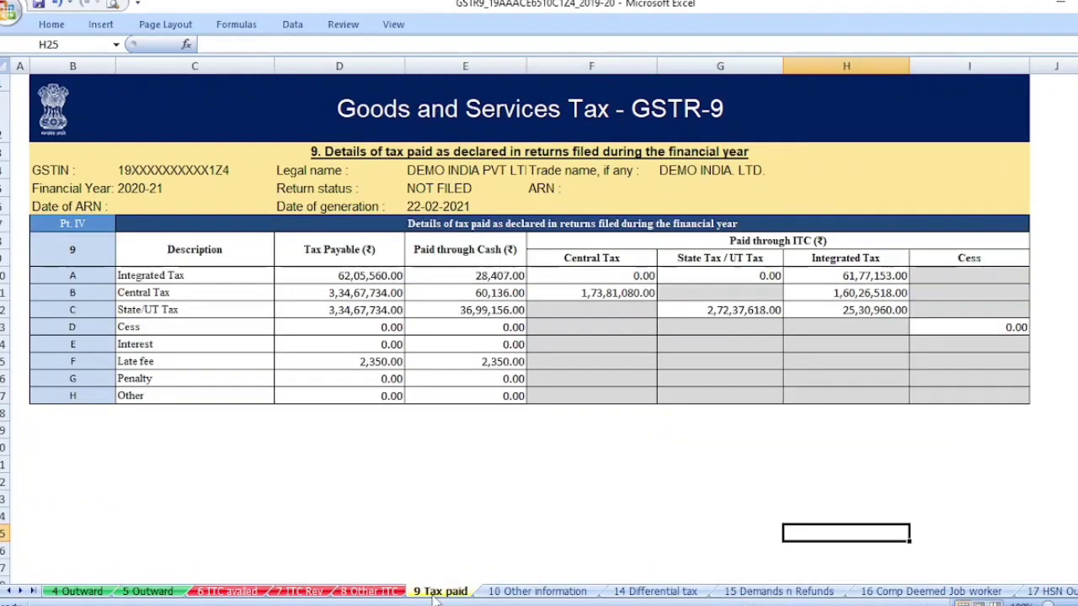
pyautogui.click(383, 593)
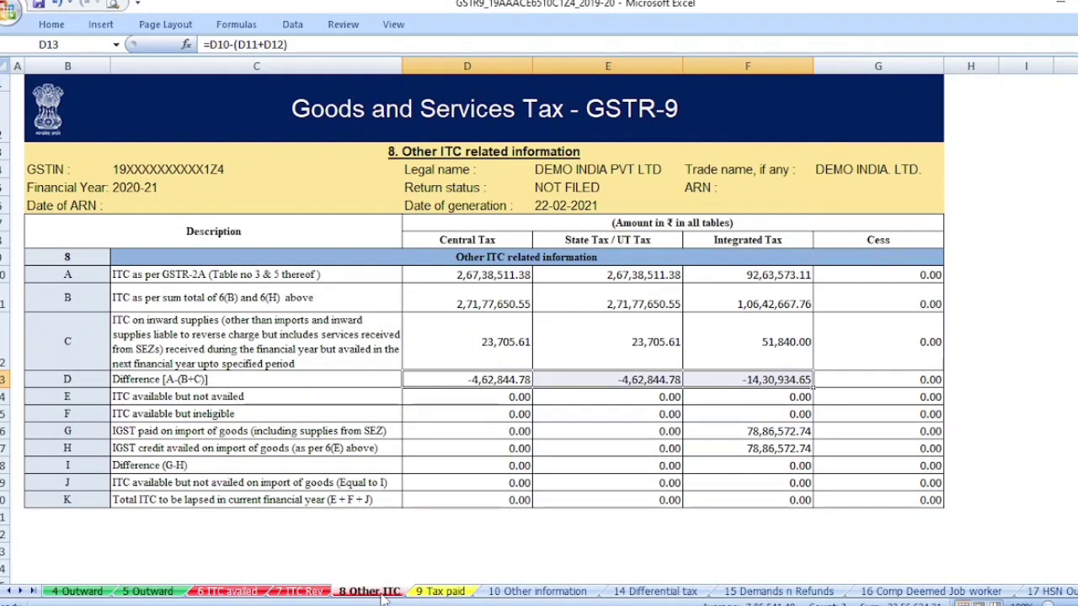
pyautogui.click(431, 593)
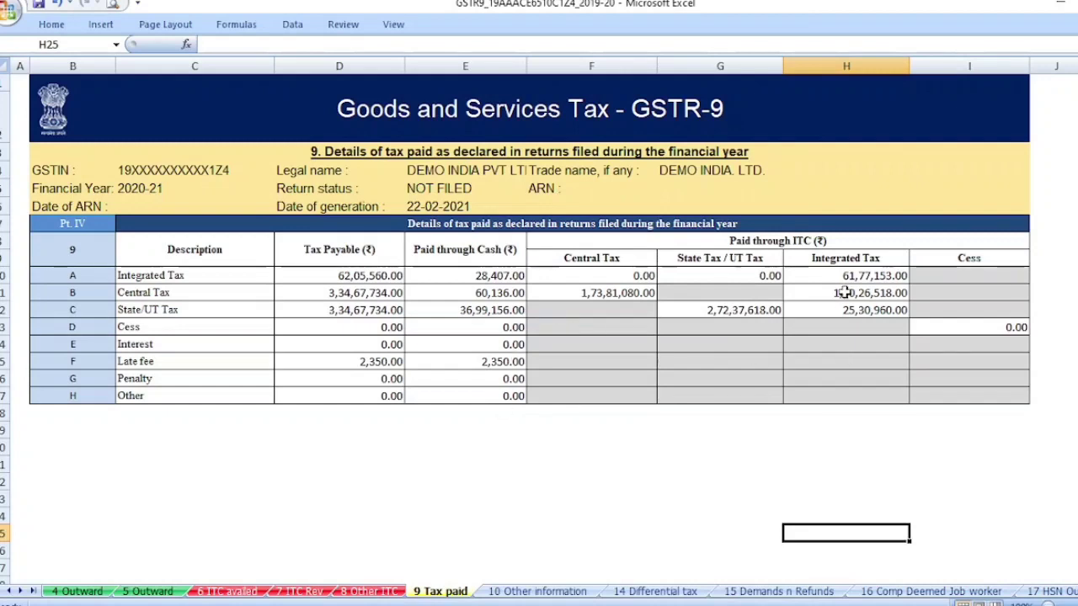
pyautogui.click(593, 278)
pyautogui.moveTo(593, 278); pyautogui.dragTo(960, 327)
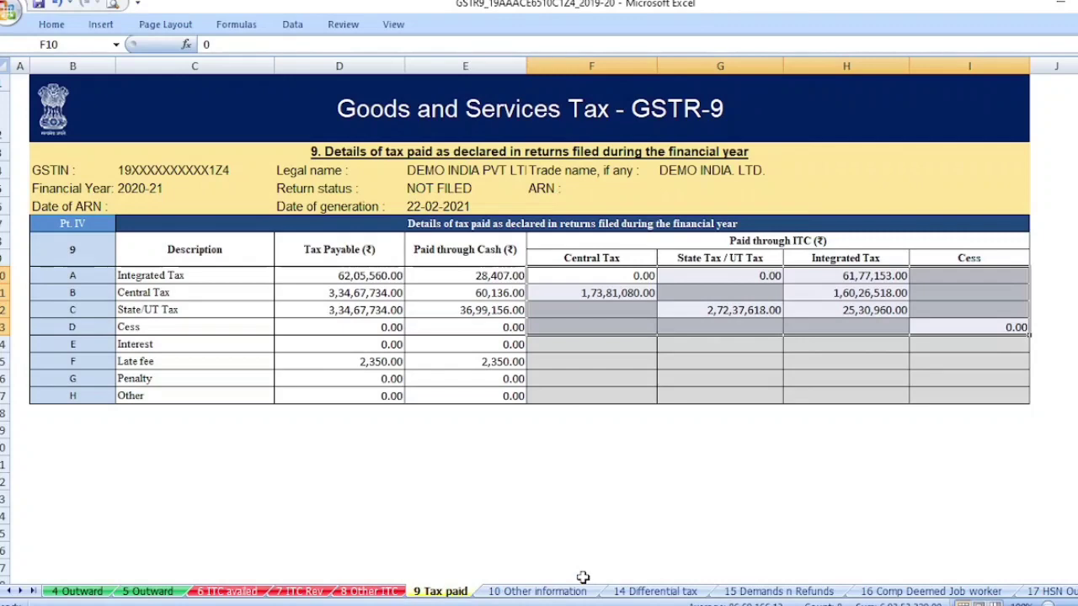
# Step: Look through the remaining GSTR-9 sheets from 10 Other information up to 19 Late fee
pyautogui.hotkey('ctrl', 'pagedown')
pyautogui.hotkey('ctrl', 'pagedown')
pyautogui.hotkey('ctrl', 'pagedown')
pyautogui.hotkey('ctrl', 'pagedown')
pyautogui.hotkey('ctrl', 'pagedown')
pyautogui.hotkey('ctrl', 'pagedown')
pyautogui.hotkey('ctrl', 'pagedown')
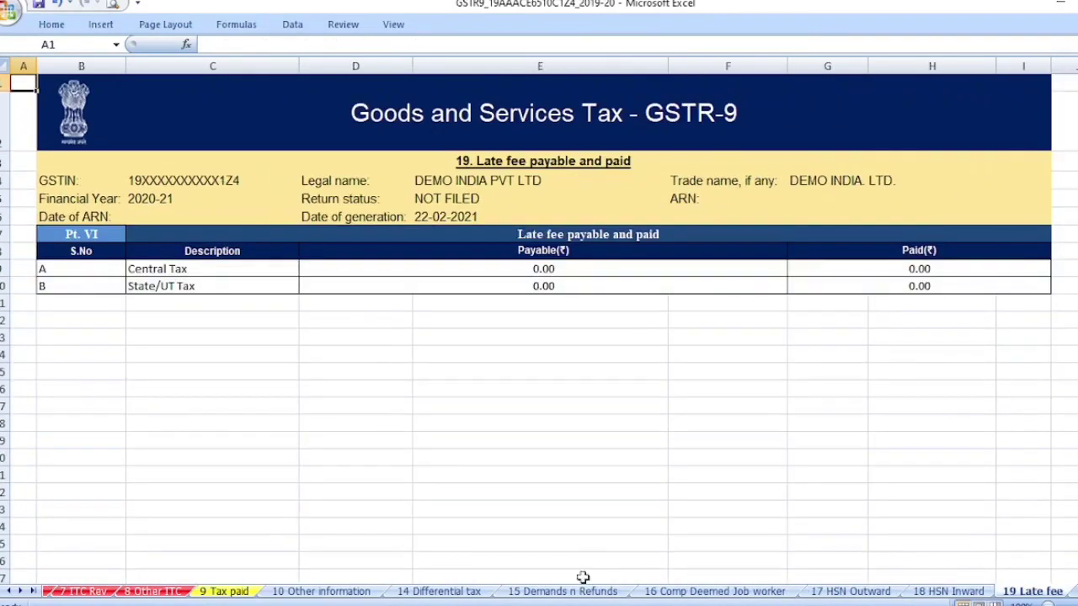